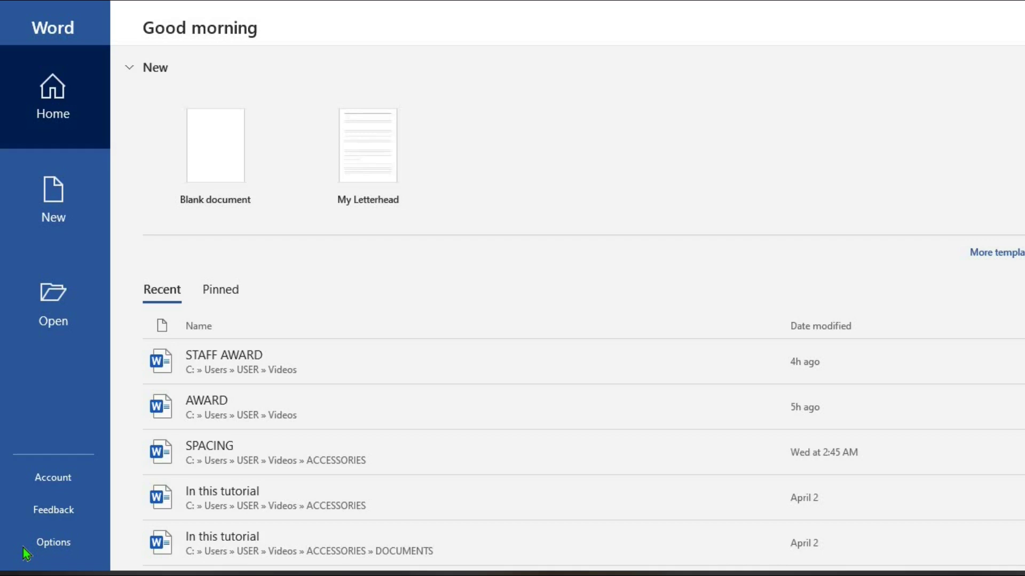
- Create a new blank document and switch its page to Landscape orientation
click(215, 184)
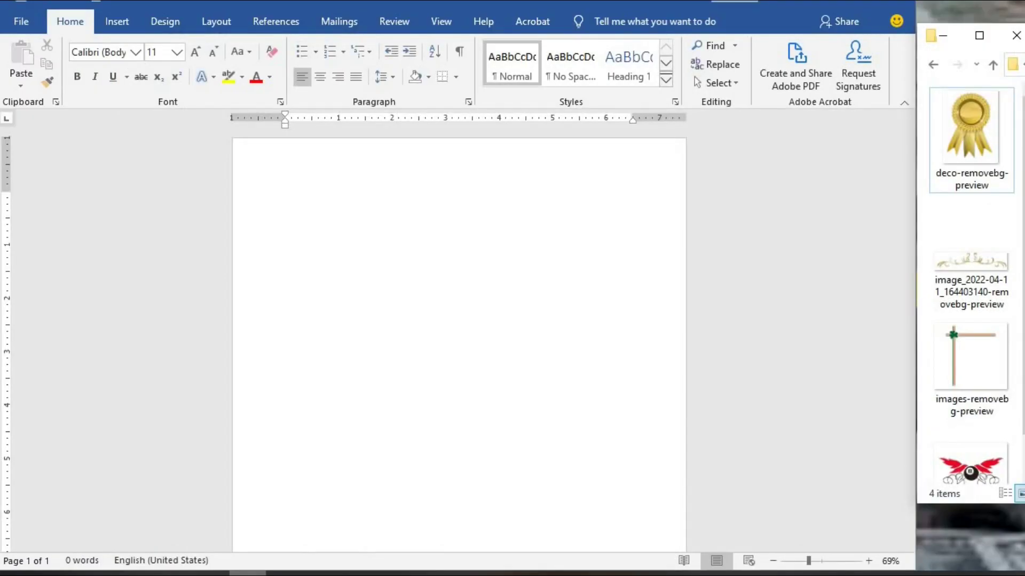
click(217, 22)
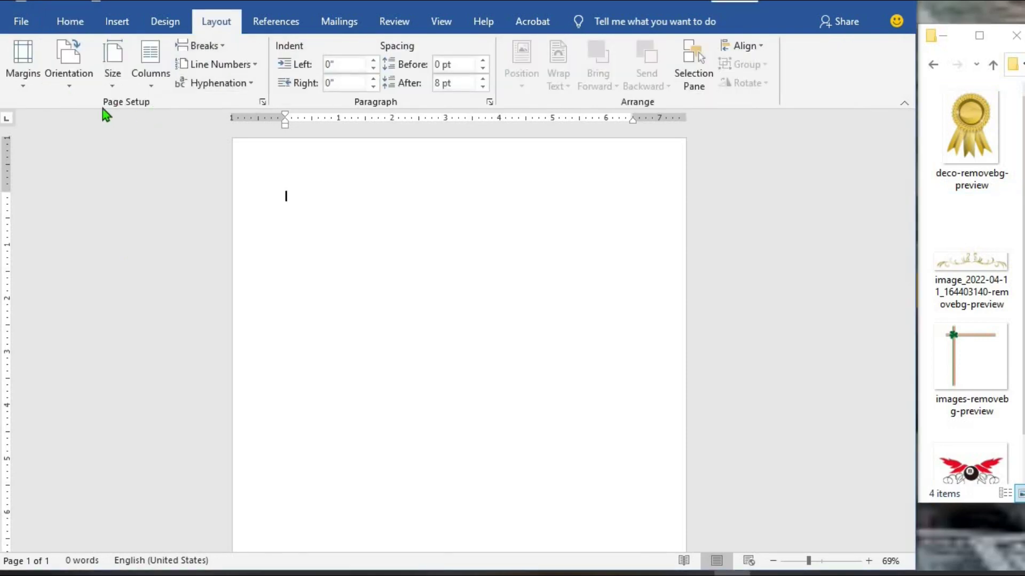
click(66, 87)
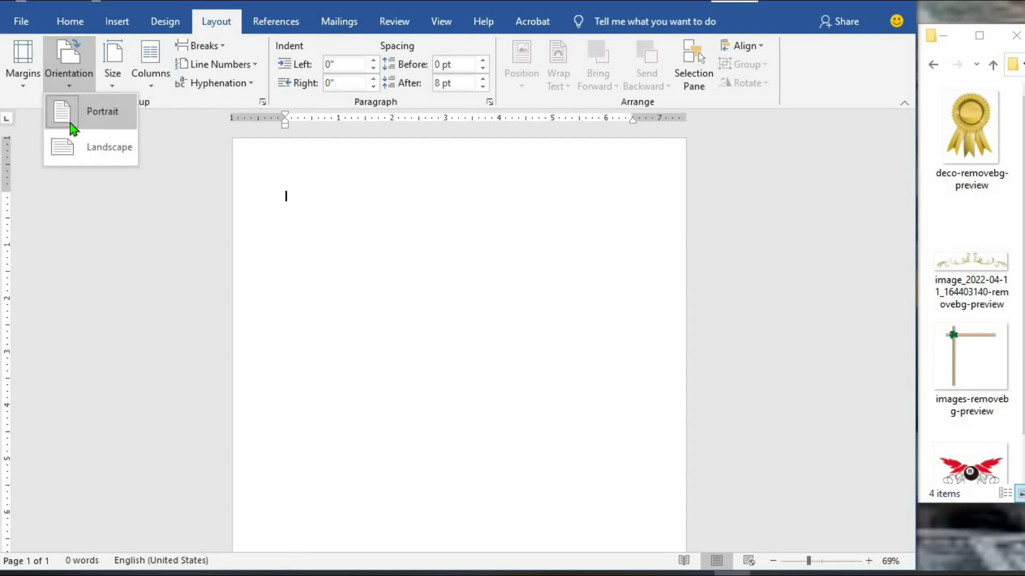
click(91, 146)
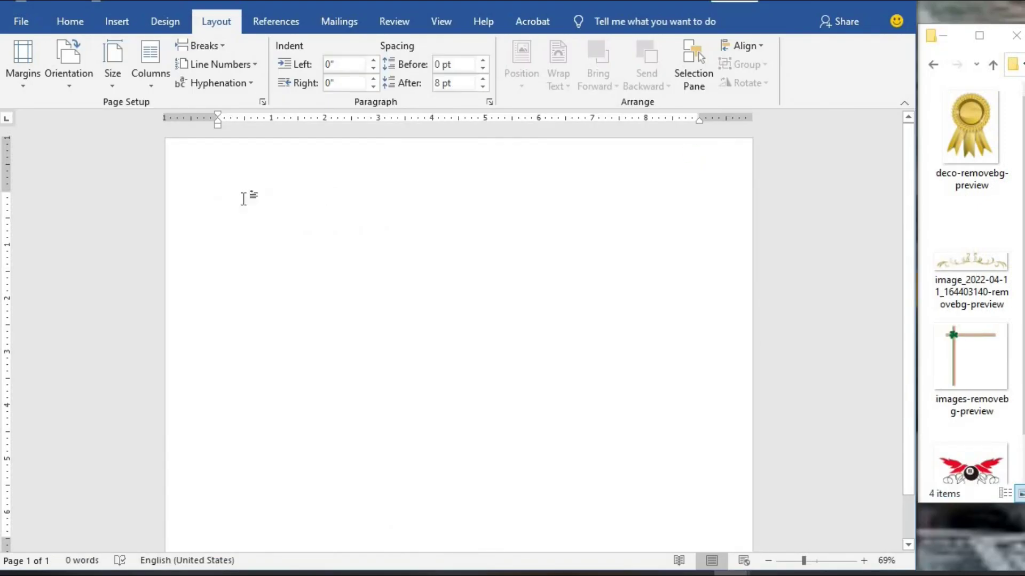
- Paste the certificate text and centre all of its lines
text(J & J SERVICES INTERNATIONAL BEST PERFORMING STAFF AWARD CERTIFICATE THIS CERTIFICATE IS PRESENTED TO: IN RECORGNITION OF HIS OUTSTANDING ACCOMPLISHMENT (IN CUSTOMERS’ SERVICE DEPARTMENT) GENERAL MANAGER DEPARTMENT MANAGER)
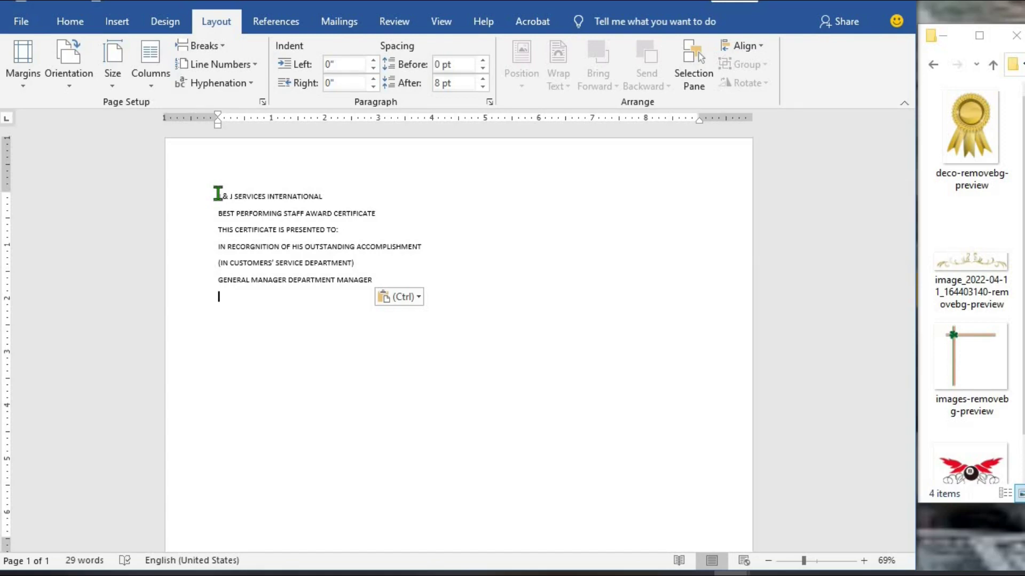
key(ctrl+a)
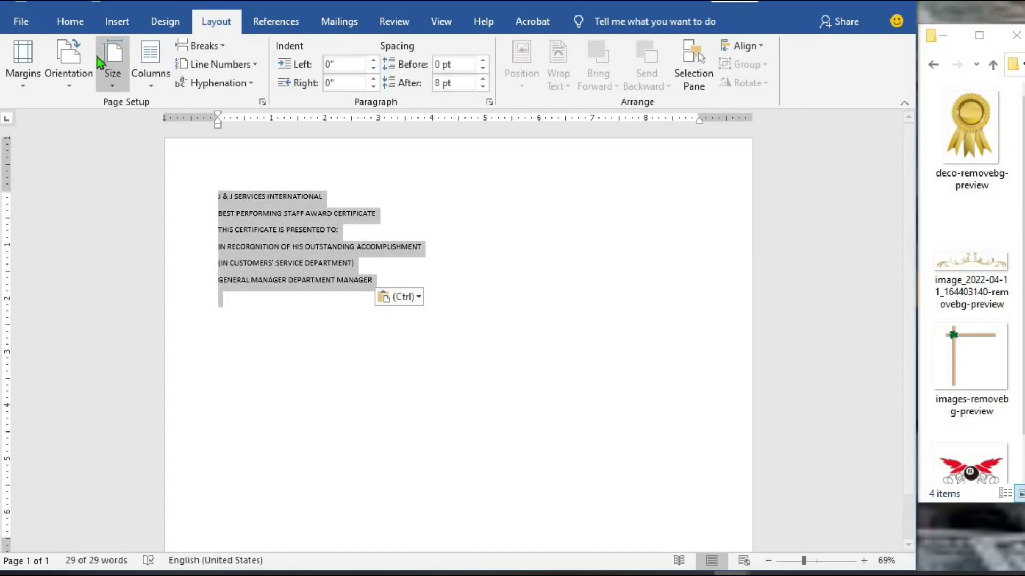
click(70, 21)
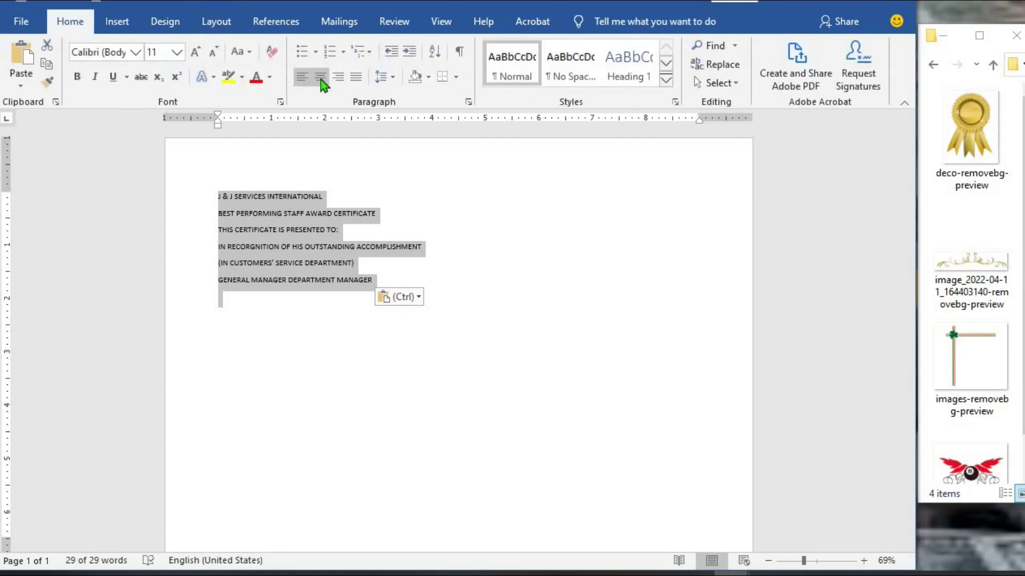
click(321, 79)
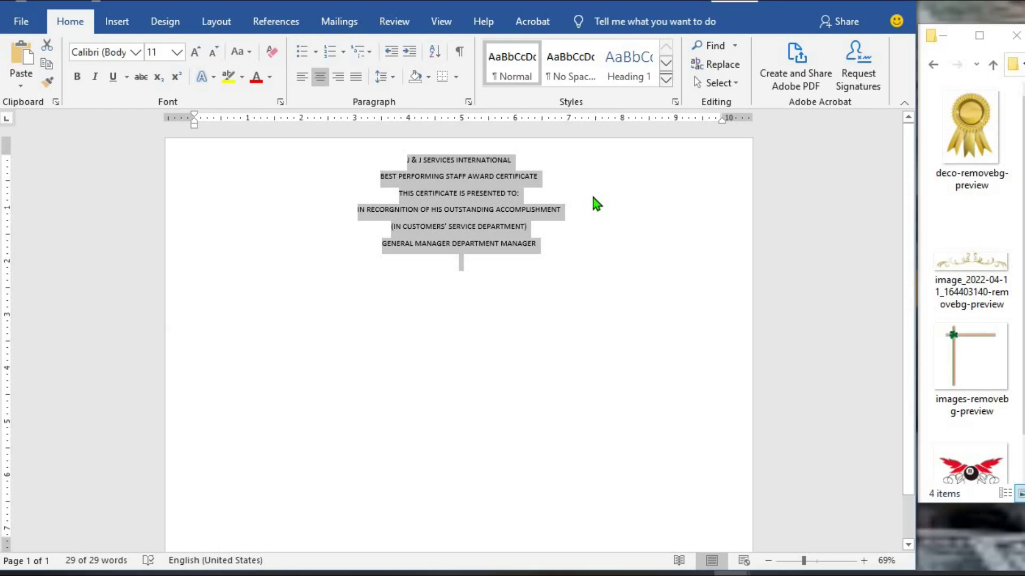
click(472, 160)
- Select the J & J SERVICES INTERNATIONAL title line and set it to 41 pt
click(398, 160)
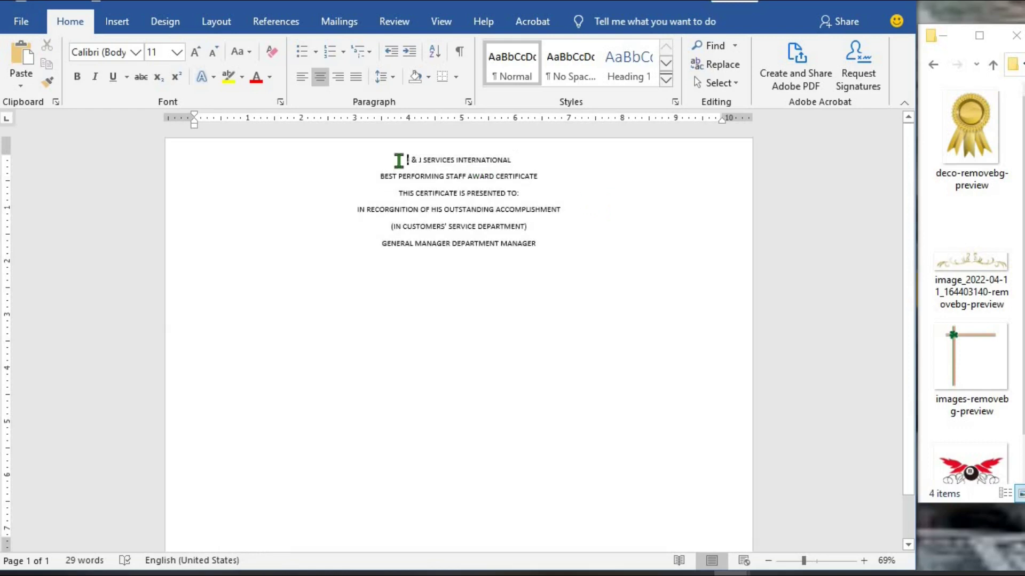
key(shift+Right)
key(shift+Right)
key(shift+Right)
key(shift+Right)
key(shift+Right)
key(shift+Right)
key(shift+Right)
key(shift+Right)
key(shift+Right)
key(shift+Right)
key(shift+Right)
key(shift+Right)
key(shift+Right)
key(shift+Right)
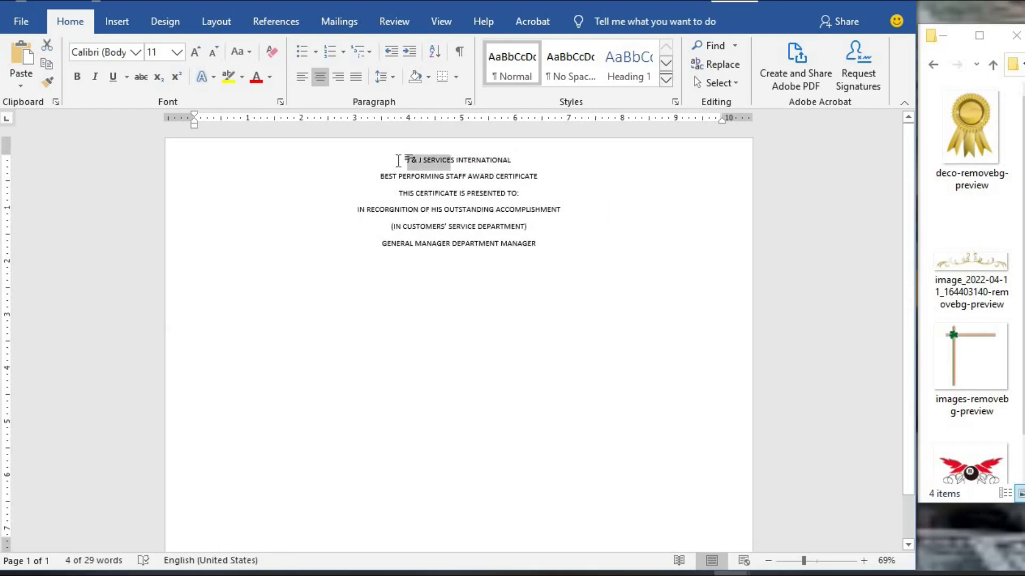
key(shift+Right)
key(shift+Right)
key(shift+Right)
key(shift+Right)
key(shift+Right)
key(shift+Right)
key(shift+Right)
key(shift+Right)
key(shift+Right)
key(shift+Right)
key(shift+Right)
key(shift+Right)
key(shift+Right)
key(shift+Right)
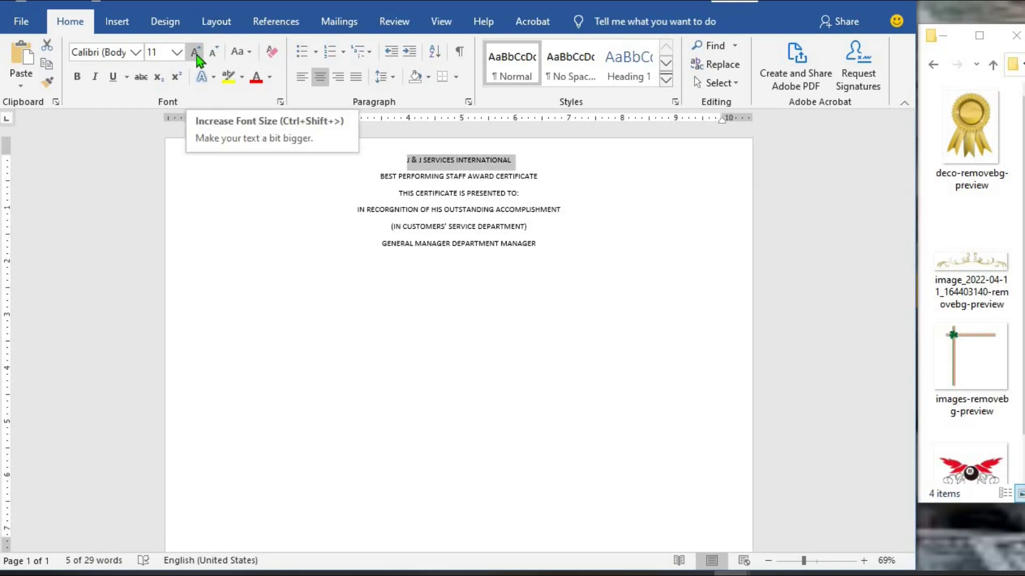
click(196, 56)
click(196, 56)
click(196, 56)
click(196, 56)
click(197, 56)
click(197, 56)
click(196, 56)
click(197, 56)
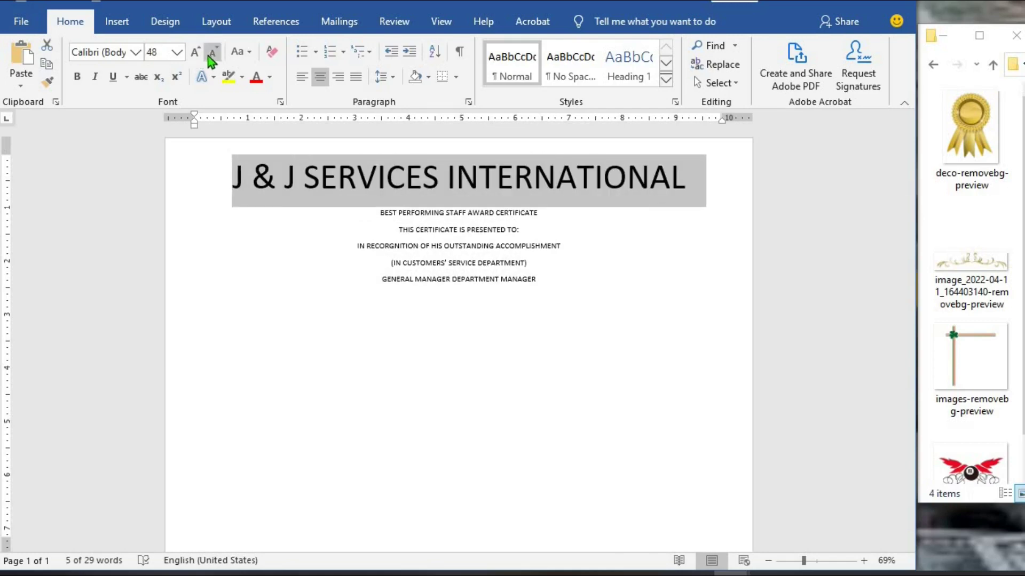
click(152, 52)
key(BackSpace)
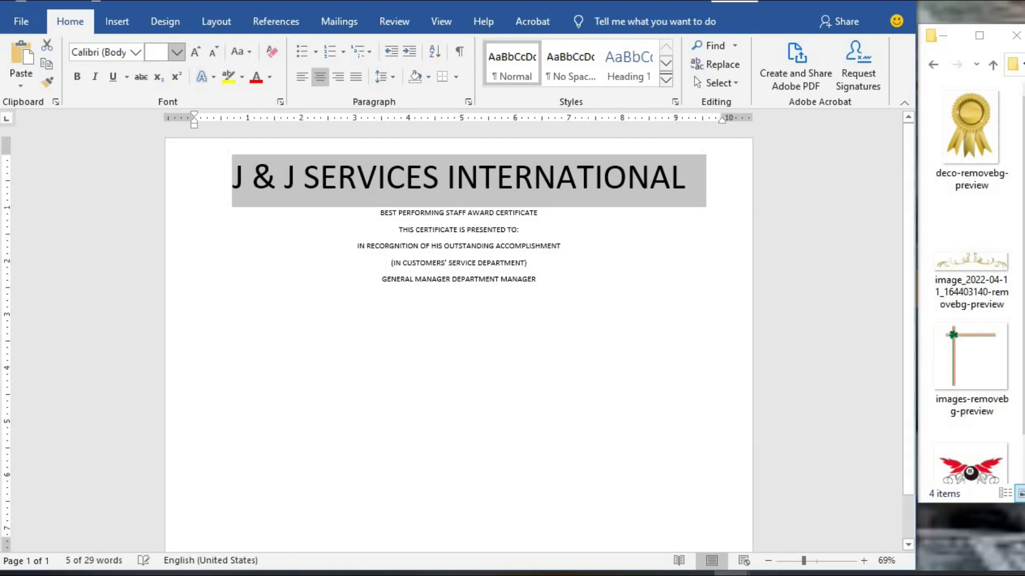
text(41)
key(Return)
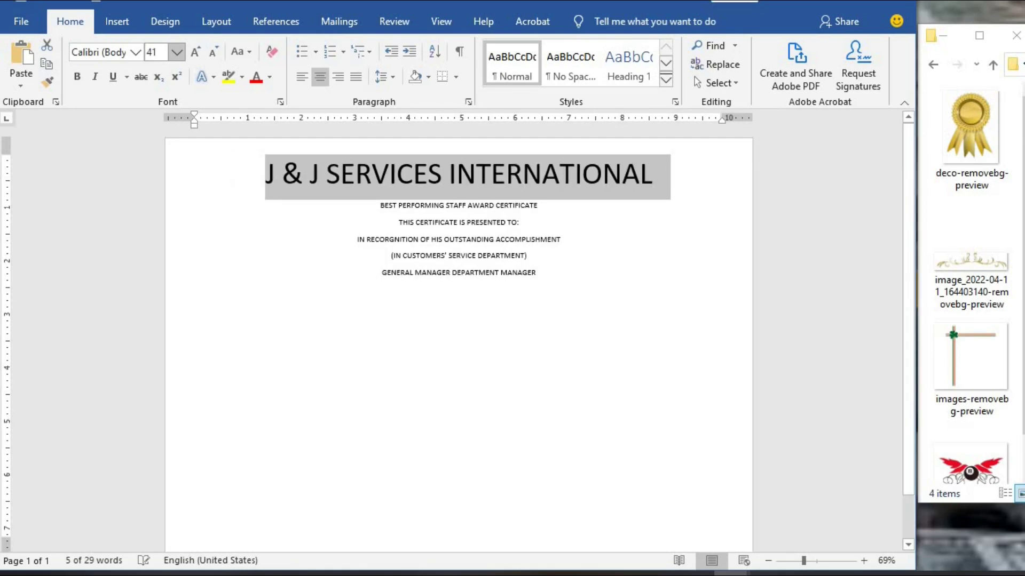
- Make the title Algerian, bold and red
click(136, 52)
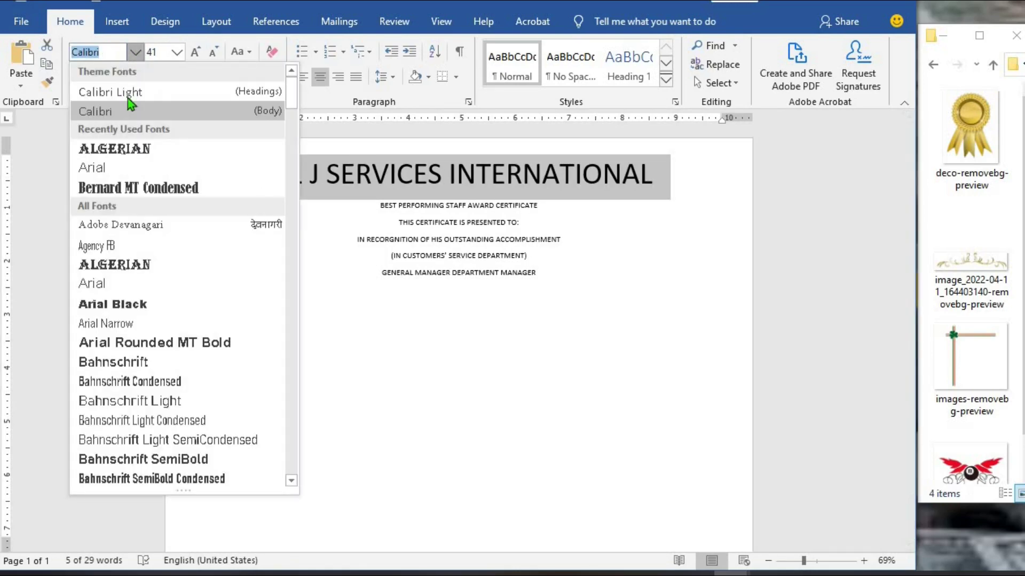
click(114, 150)
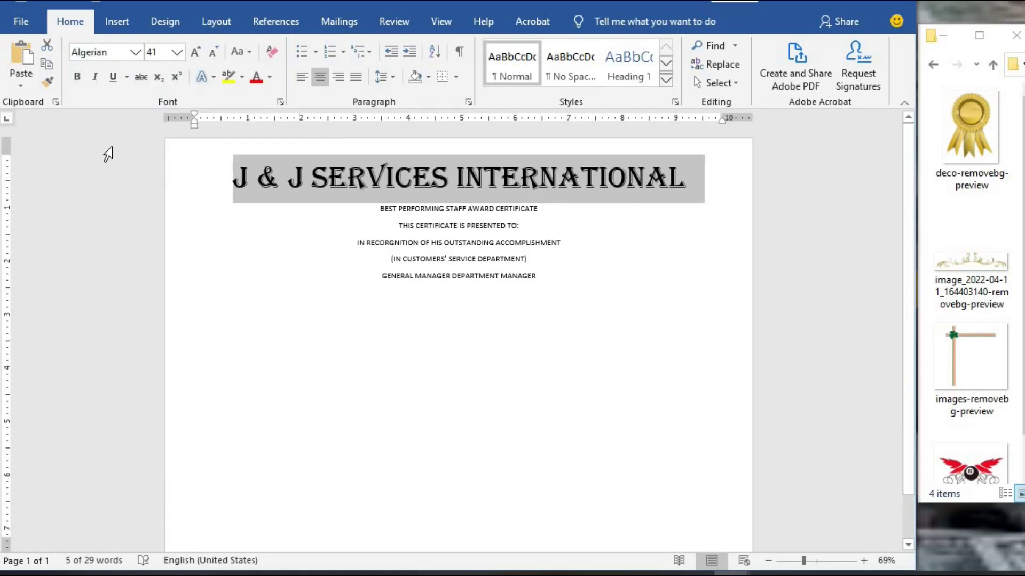
click(77, 76)
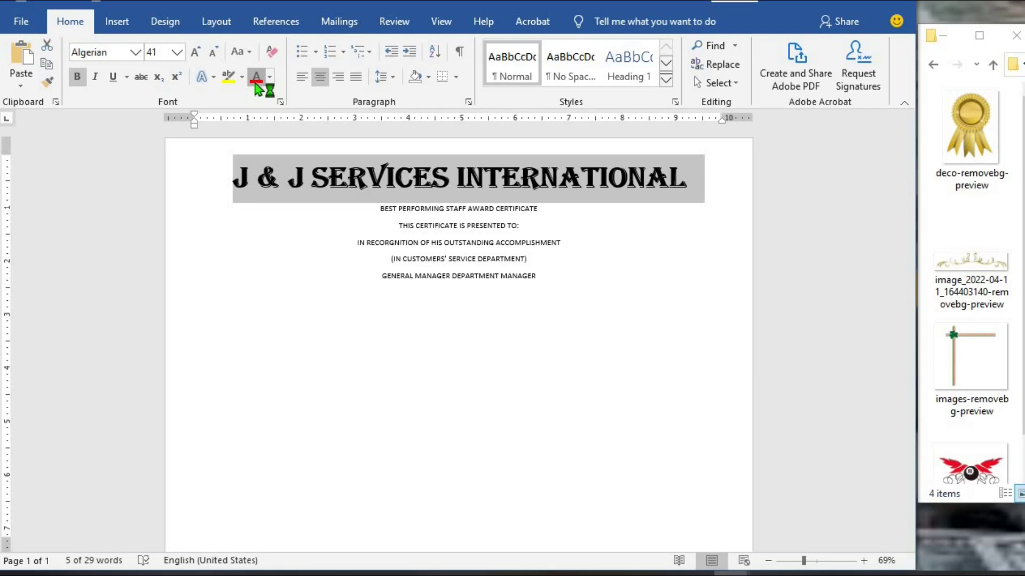
click(268, 78)
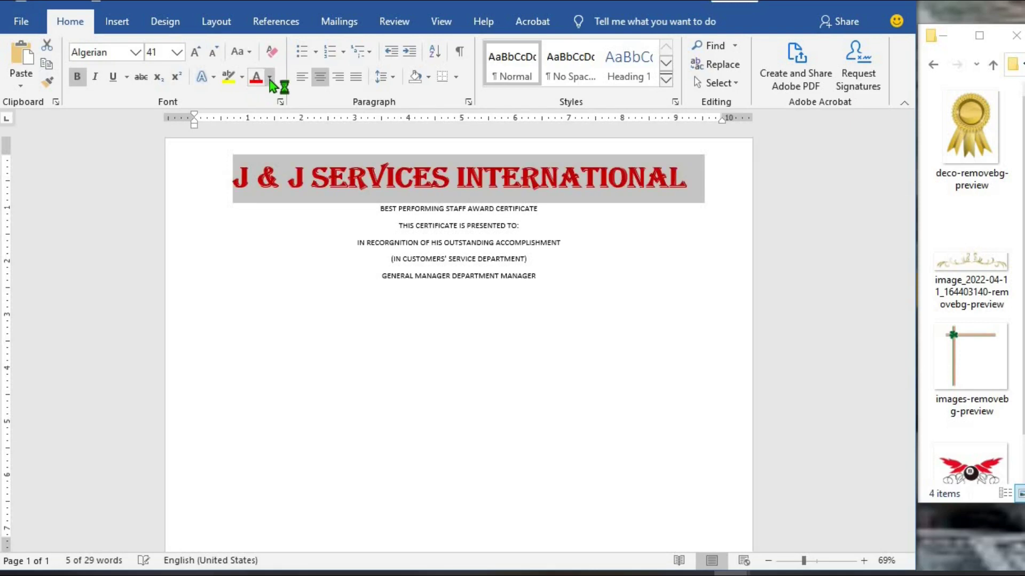
- Add an empty line above and below the title
click(244, 146)
key(Return)
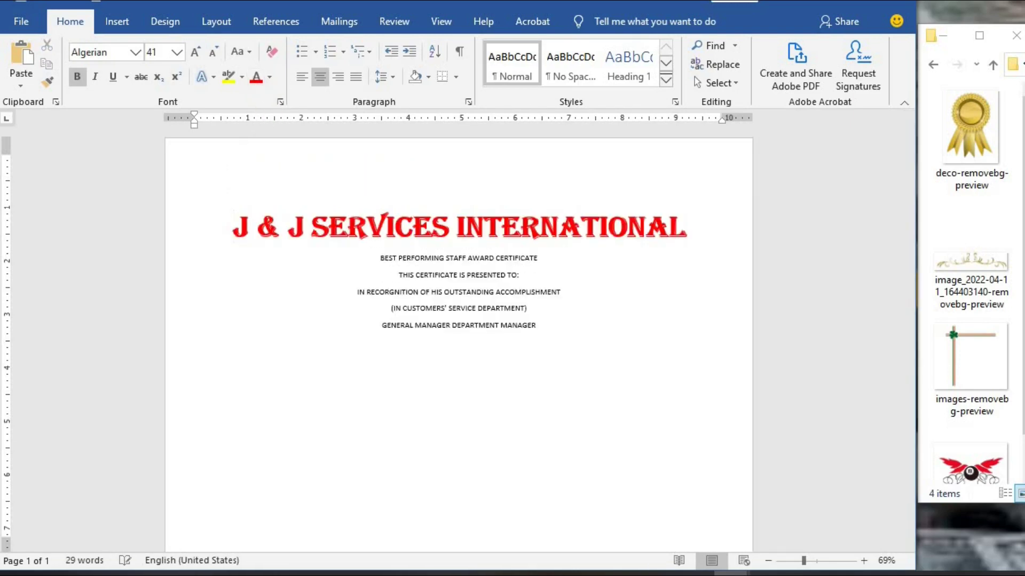
key(Tab)
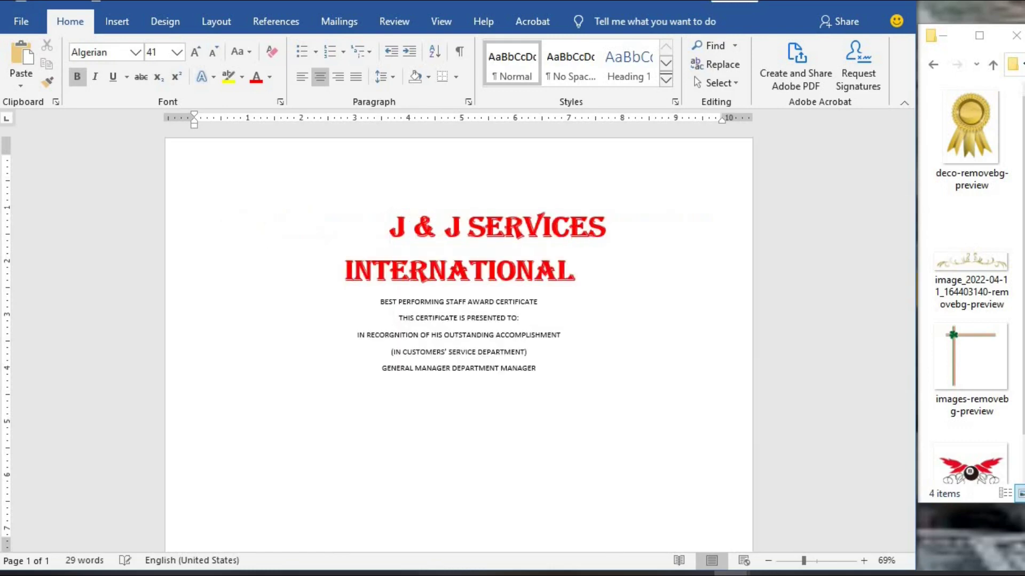
key(BackSpace)
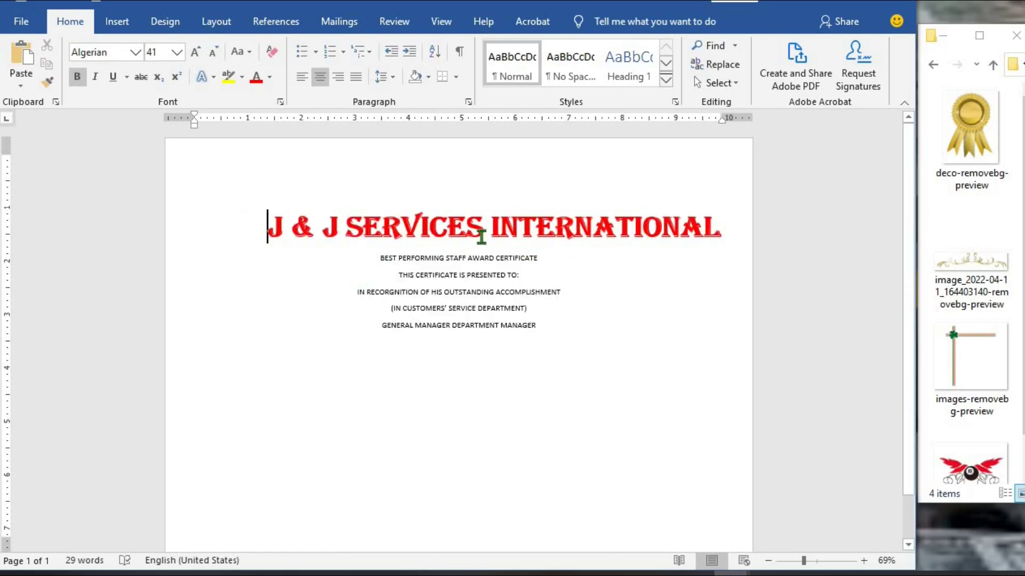
click(725, 223)
key(Return)
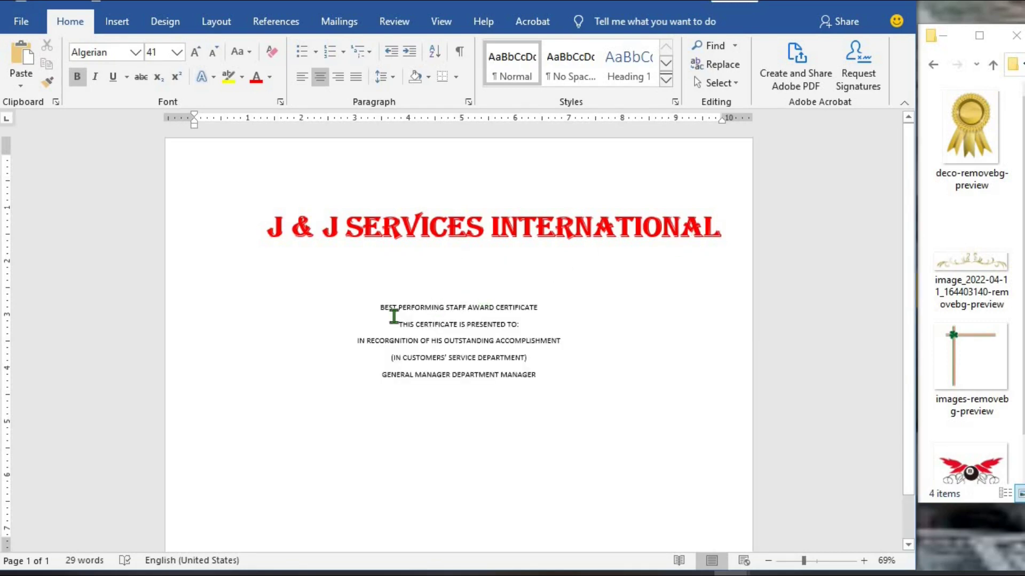
- Enlarge the BEST PERFORMING STAFF AWARD CERTIFICATE line and make it bold italic
click(378, 309)
triple_click(378, 309)
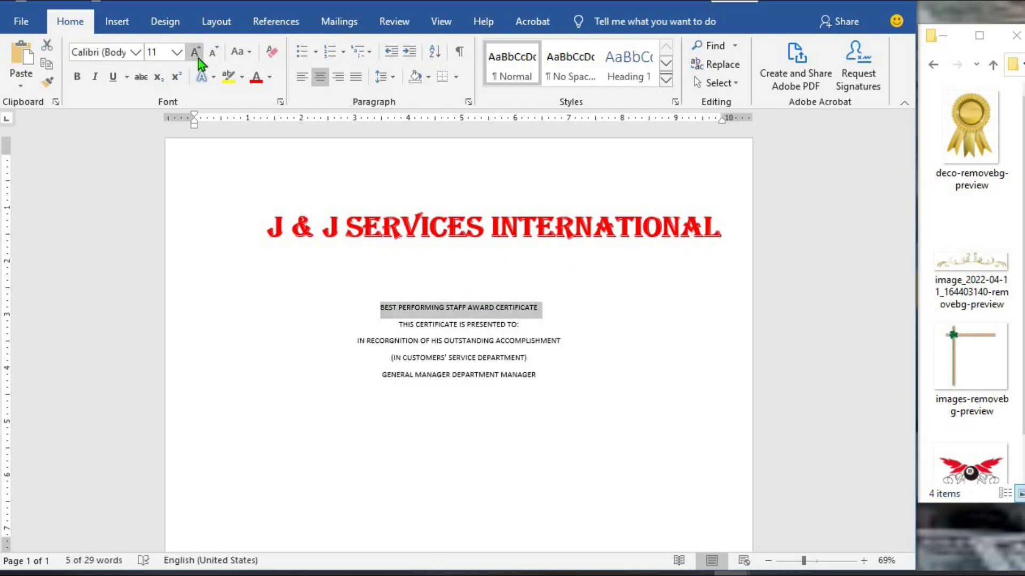
click(198, 59)
click(197, 59)
click(198, 59)
click(197, 58)
click(197, 58)
click(198, 59)
click(197, 59)
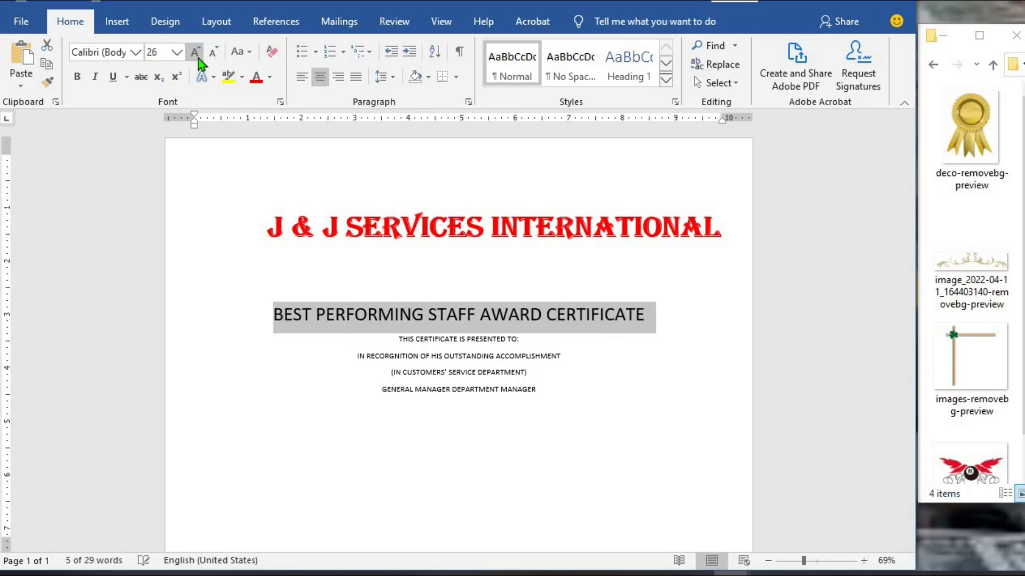
click(197, 59)
click(95, 77)
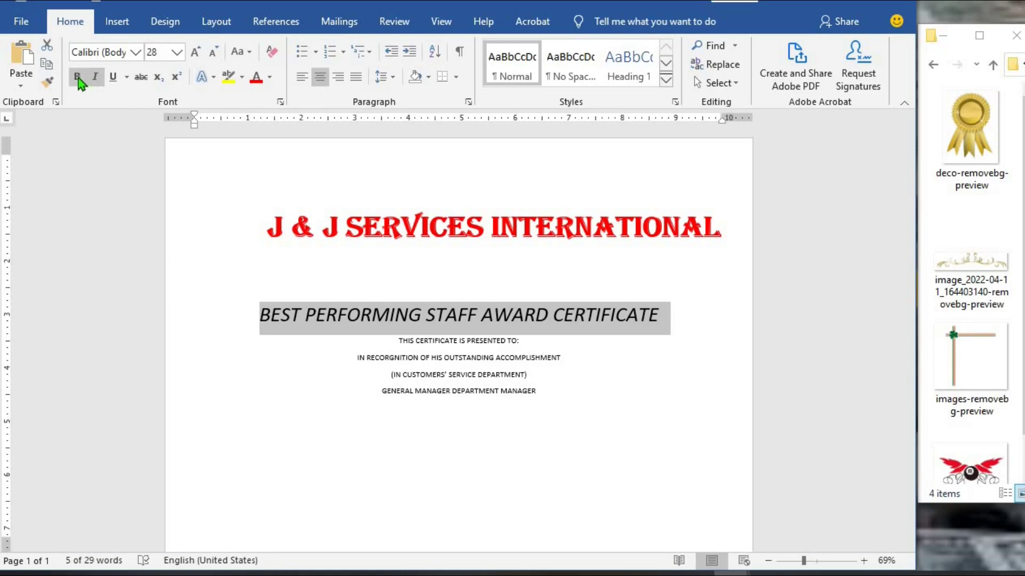
click(78, 78)
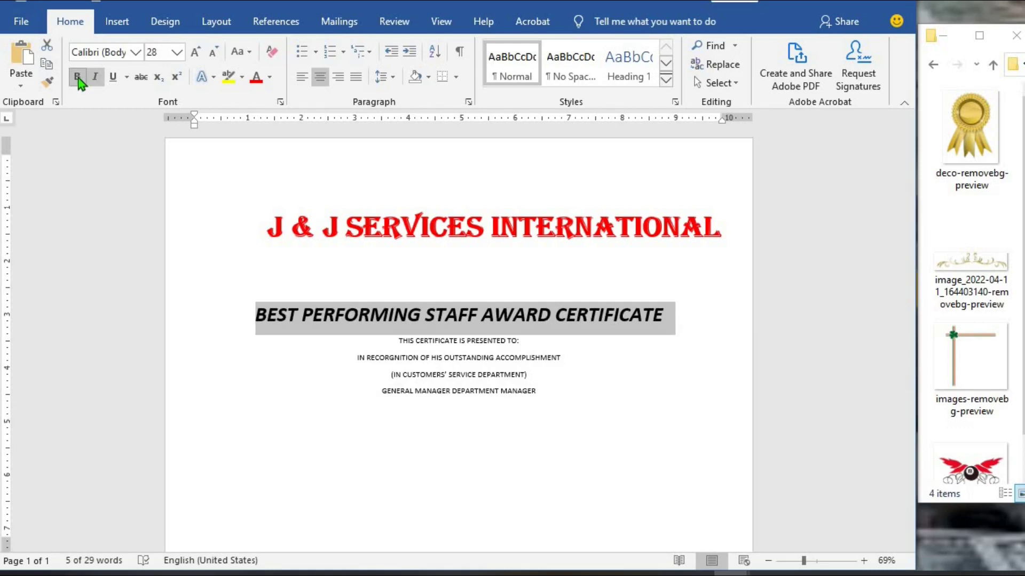
- Set the THIS CERTIFICATE IS PRESENTED TO: line to 14 pt bold italic
click(400, 340)
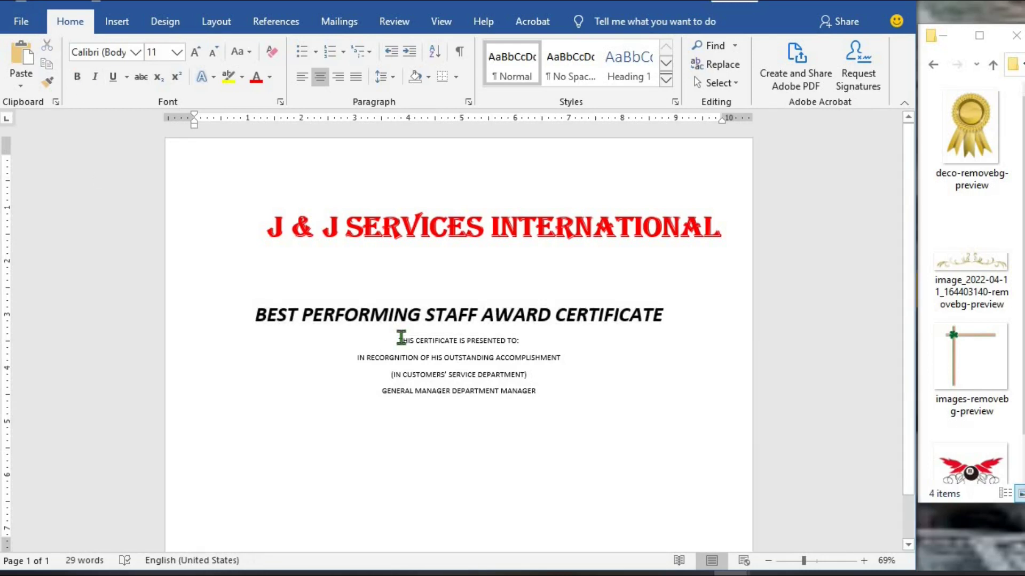
key(shift+Down)
key(shift+Left)
key(shift+Left)
key(shift+Left)
key(shift+Left)
key(shift+Left)
key(shift+Left)
key(shift+Left)
key(shift+Left)
key(shift+Left)
key(shift+Left)
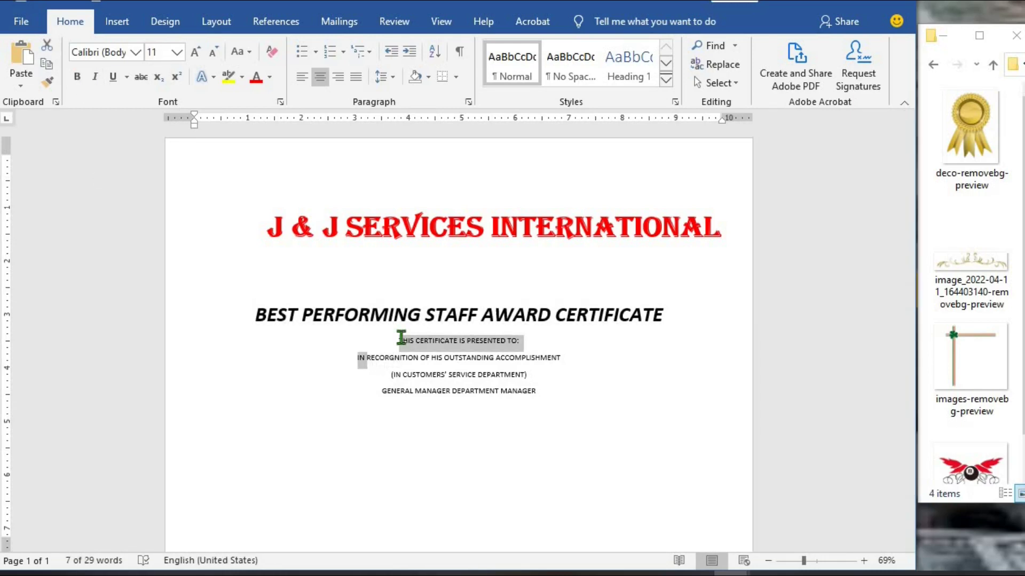
click(196, 53)
click(196, 53)
click(96, 82)
click(77, 78)
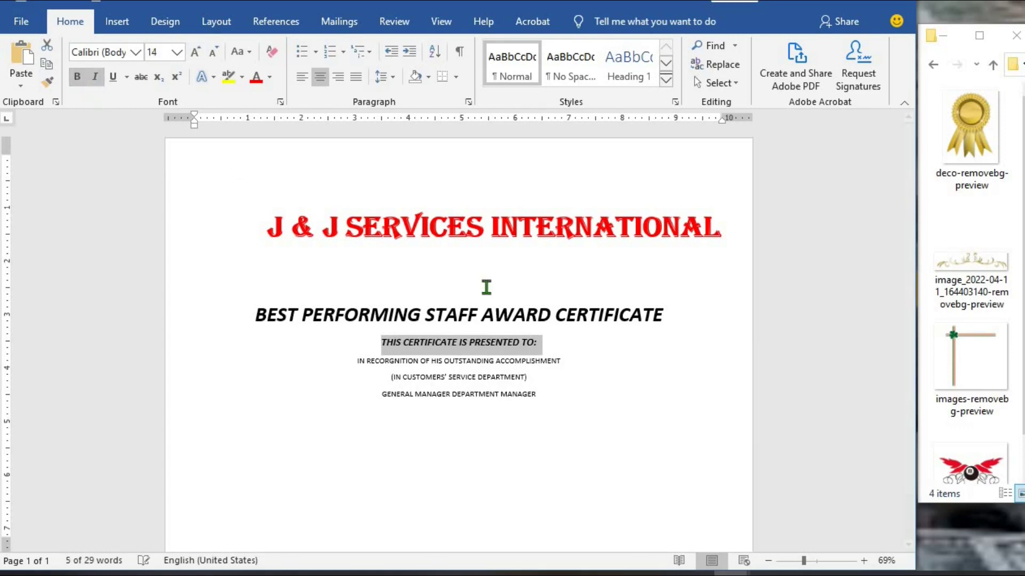
- Add blank lines after the award title and after the presented-to line
click(675, 311)
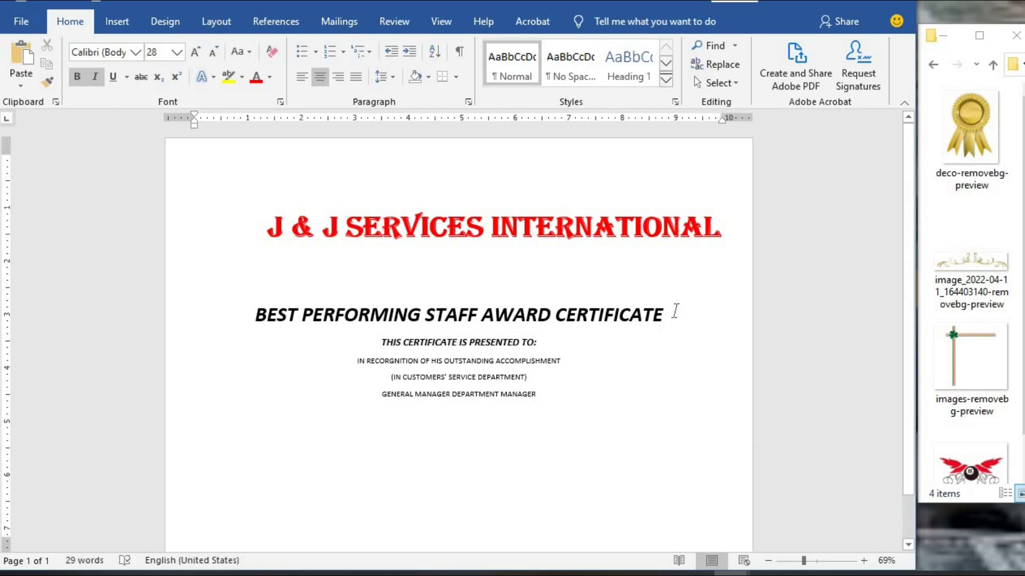
key(Return)
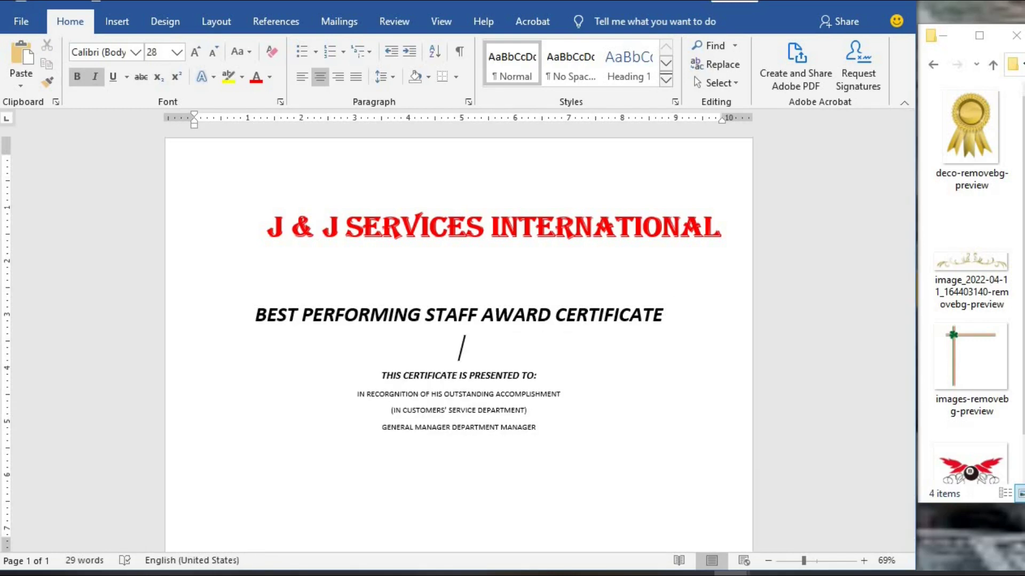
click(546, 380)
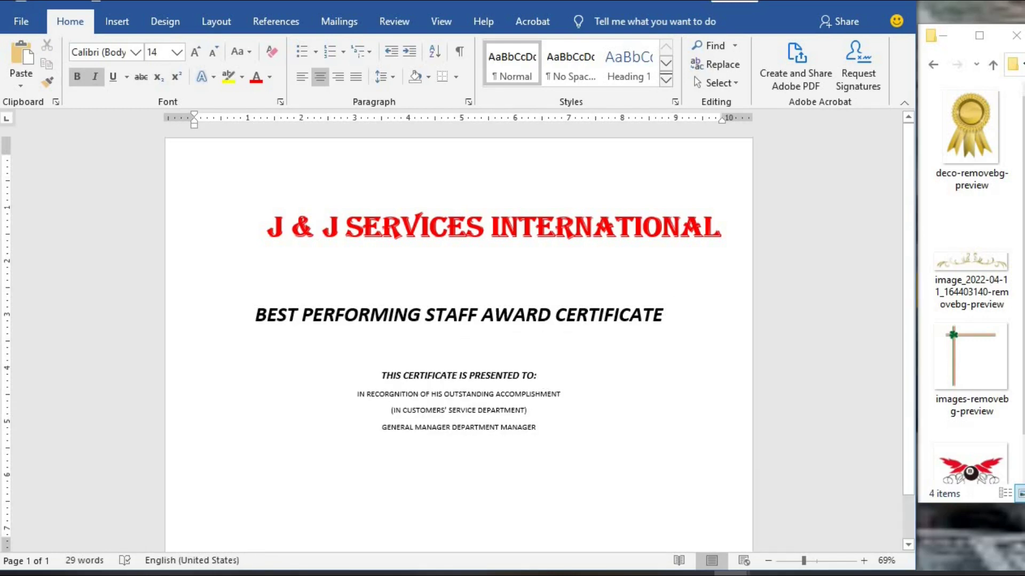
key(Return)
key(Return)
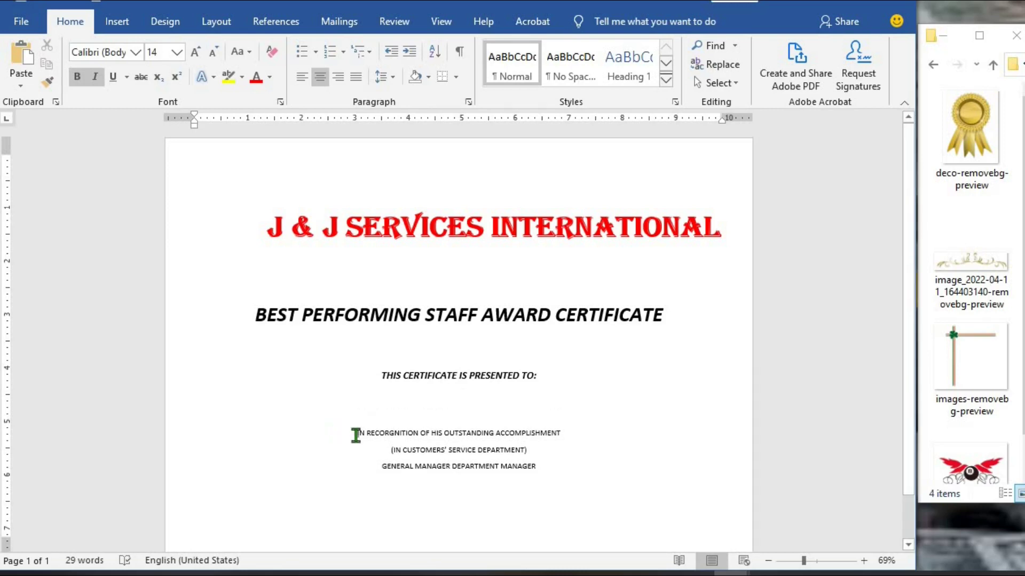
- Remove the space after the recognition and department lines and enlarge them to 14 pt
click(356, 435)
key(shift+Down)
key(shift+Down)
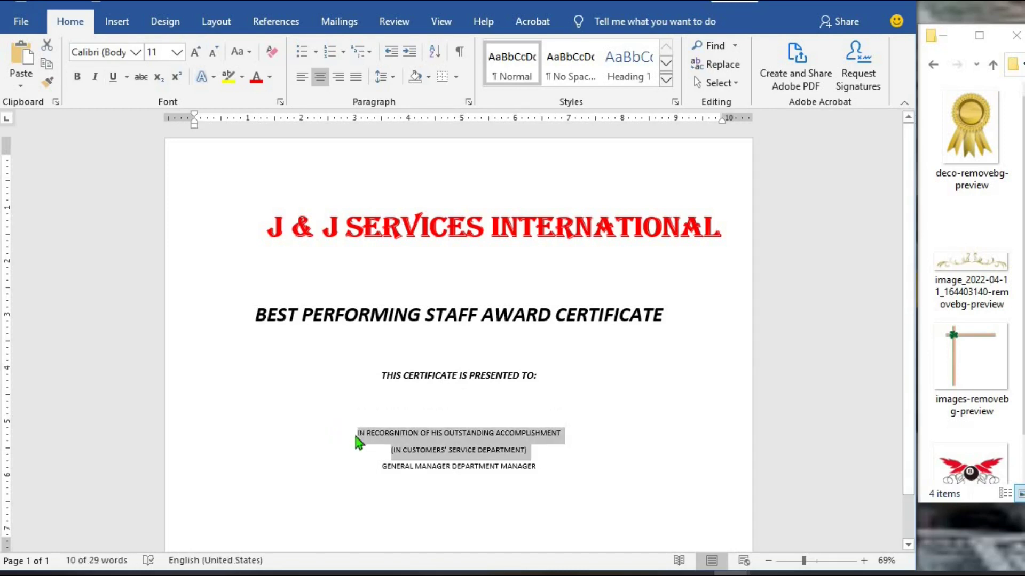
click(393, 77)
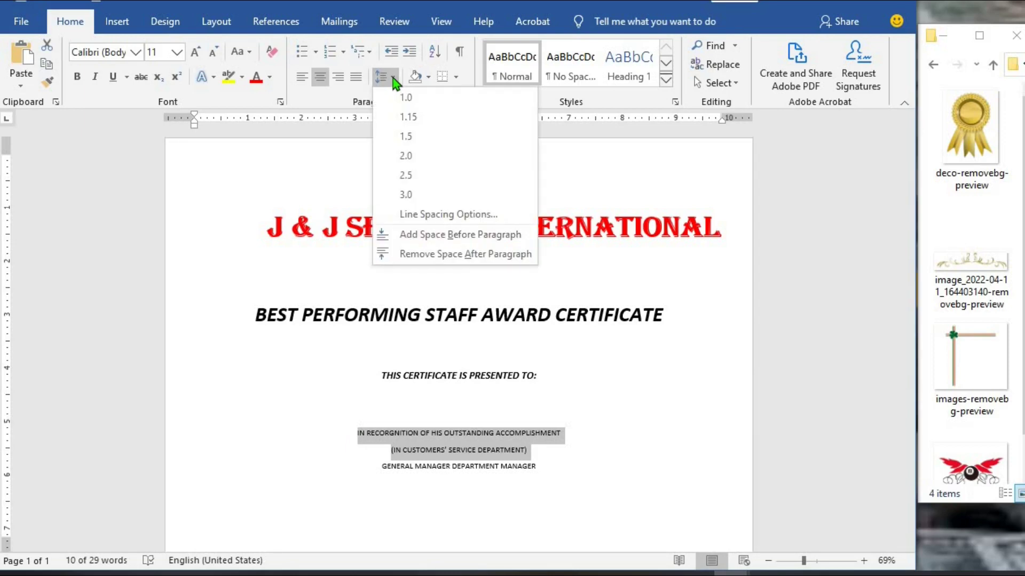
click(413, 257)
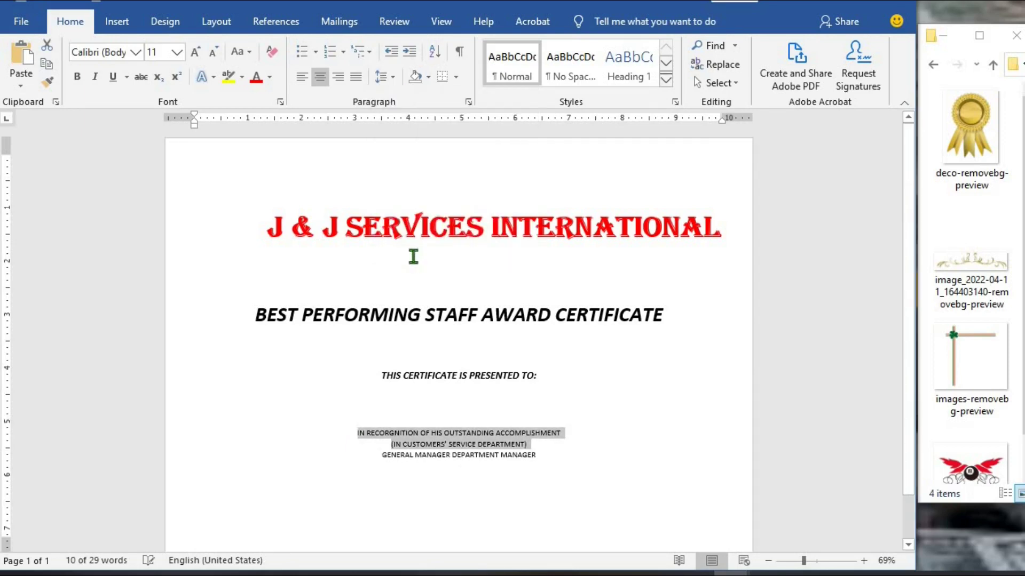
click(195, 53)
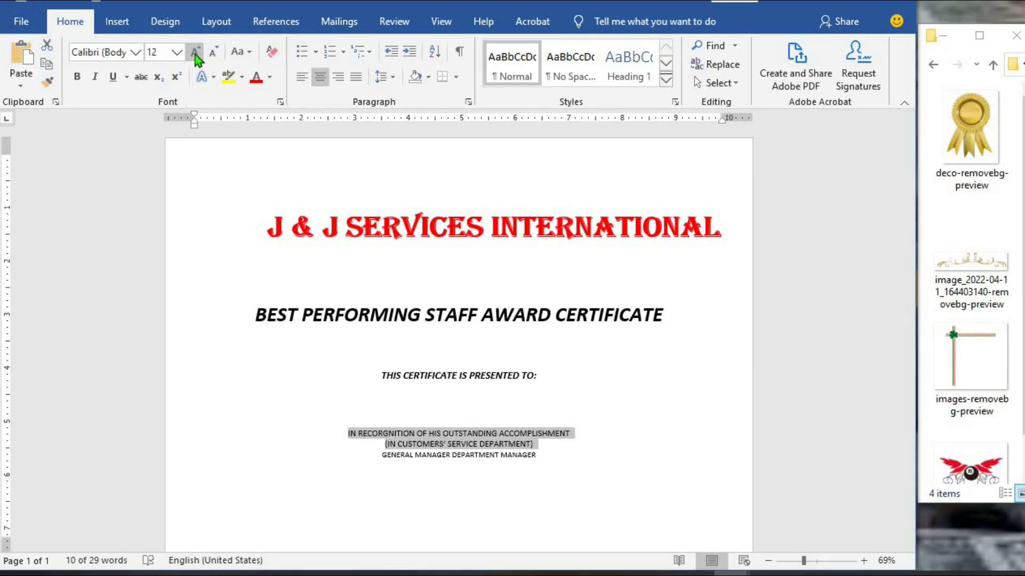
click(194, 53)
- Colour the recognition line red and the award title orange
click(329, 435)
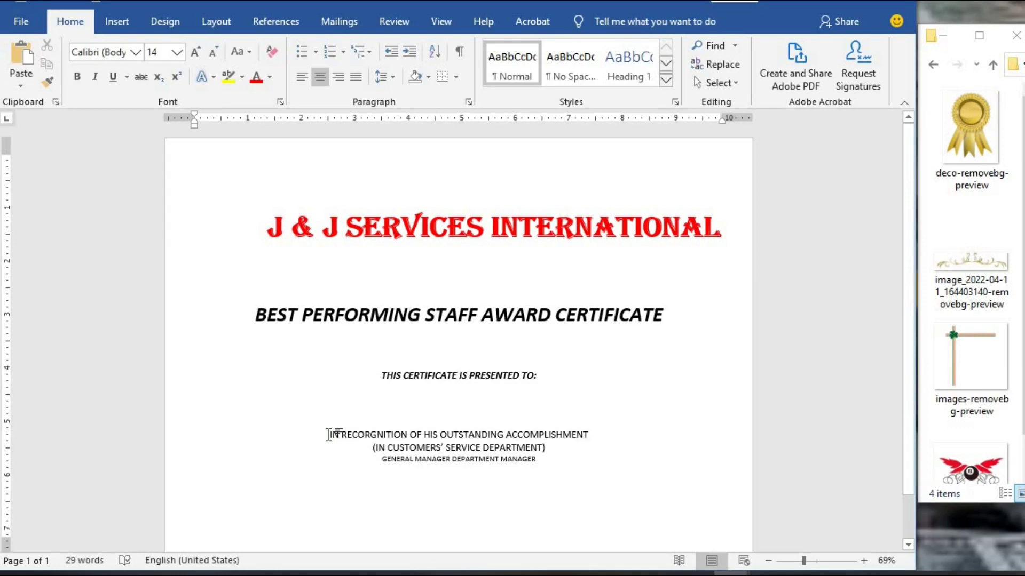
key(ctrl+shift+Right)
key(ctrl+shift+Right)
key(ctrl+shift+Right)
key(ctrl+shift+Right)
key(ctrl+shift+Right)
key(shift+Right)
key(shift+Right)
key(shift+Right)
key(shift+Right)
key(shift+Right)
key(shift+Right)
key(shift+Right)
key(shift+Right)
key(shift+Right)
key(shift+Right)
key(shift+End)
click(256, 76)
click(247, 310)
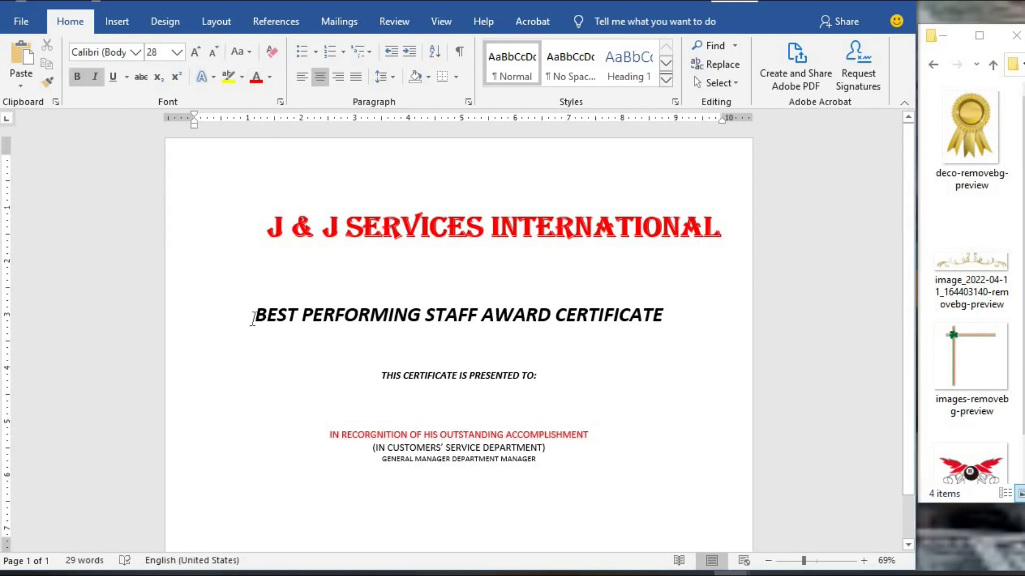
key(shift+End)
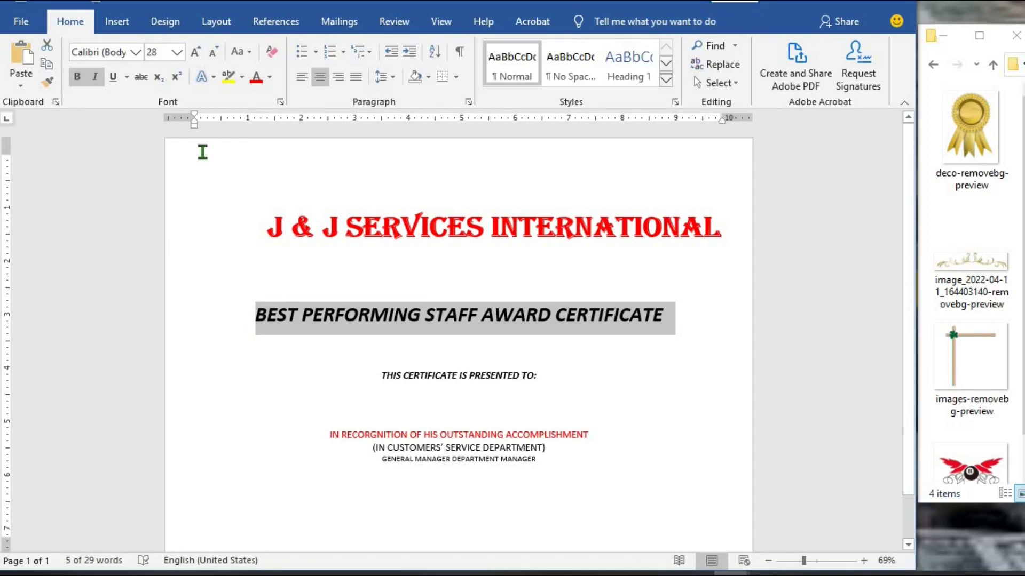
click(256, 76)
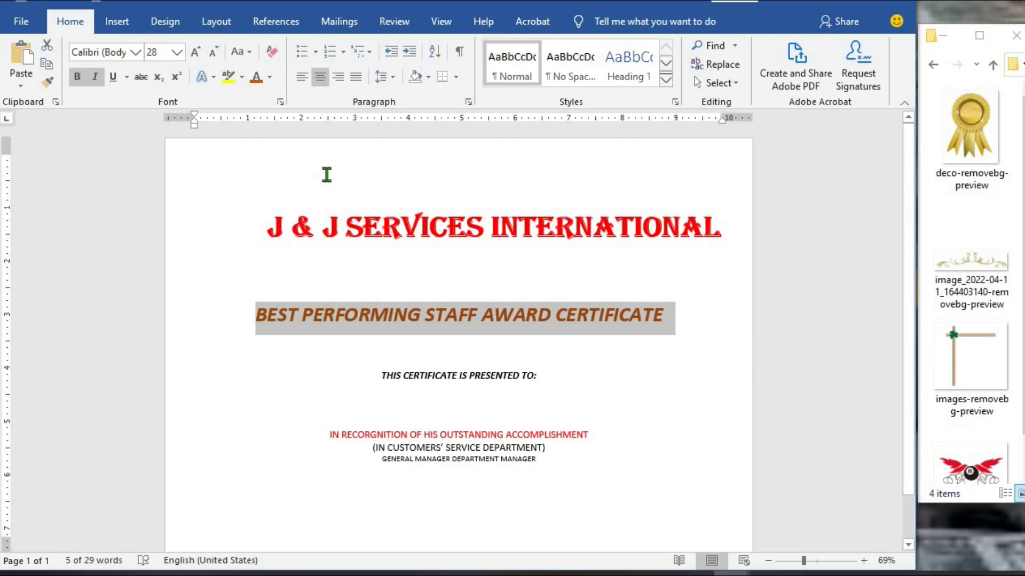
- Bold the department line, add spacing above the signature names, and copy the gold ornament image
click(546, 448)
key(shift+Home)
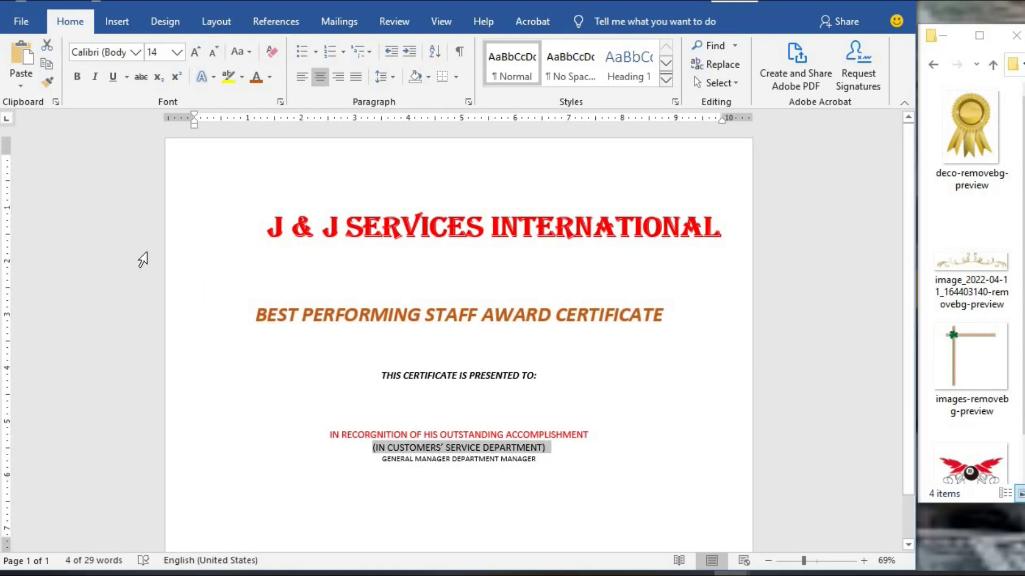
click(77, 79)
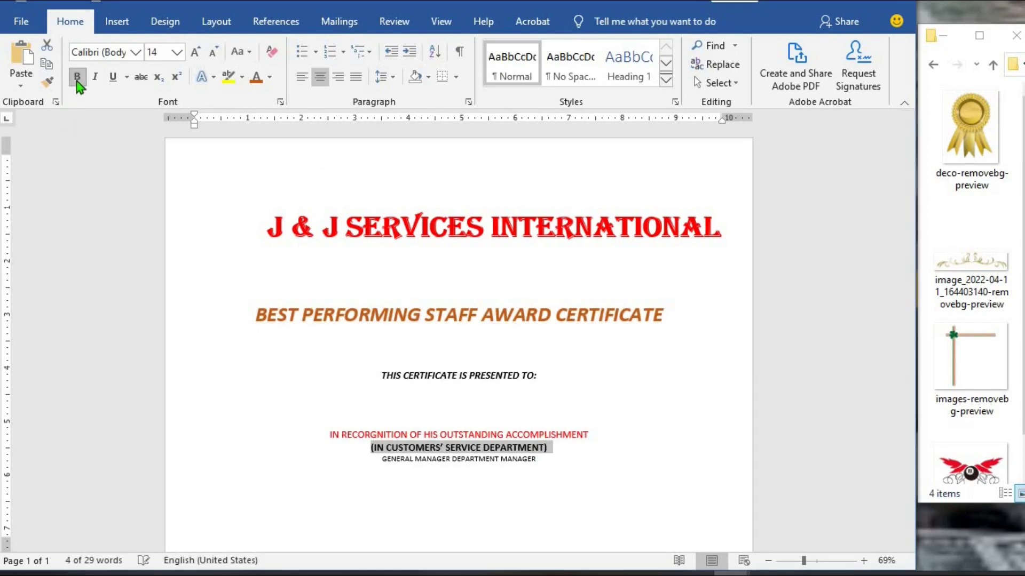
click(553, 448)
key(Return)
key(Return)
key(Return)
key(Return)
key(Return)
key(Return)
key(Return)
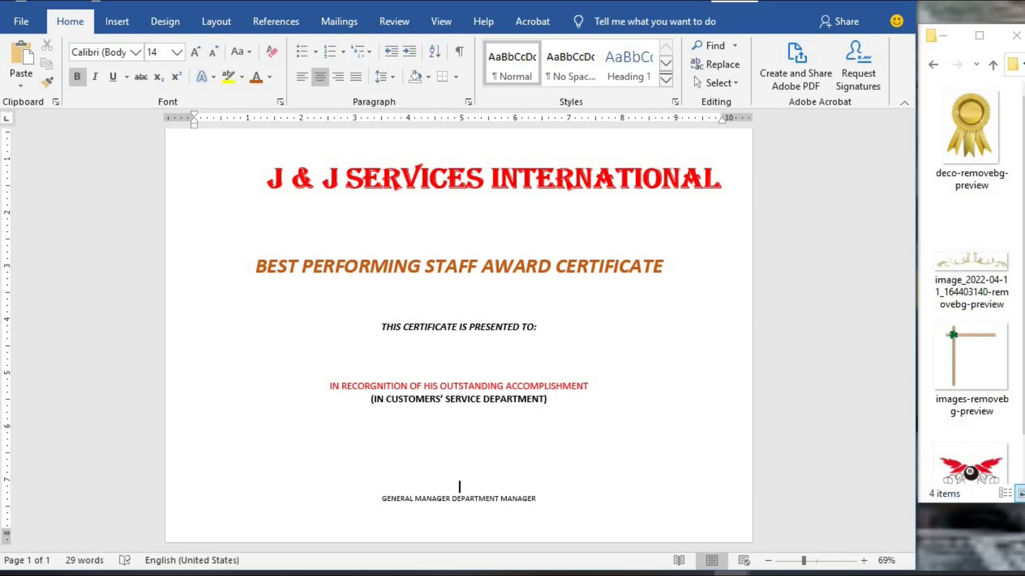
click(971, 273)
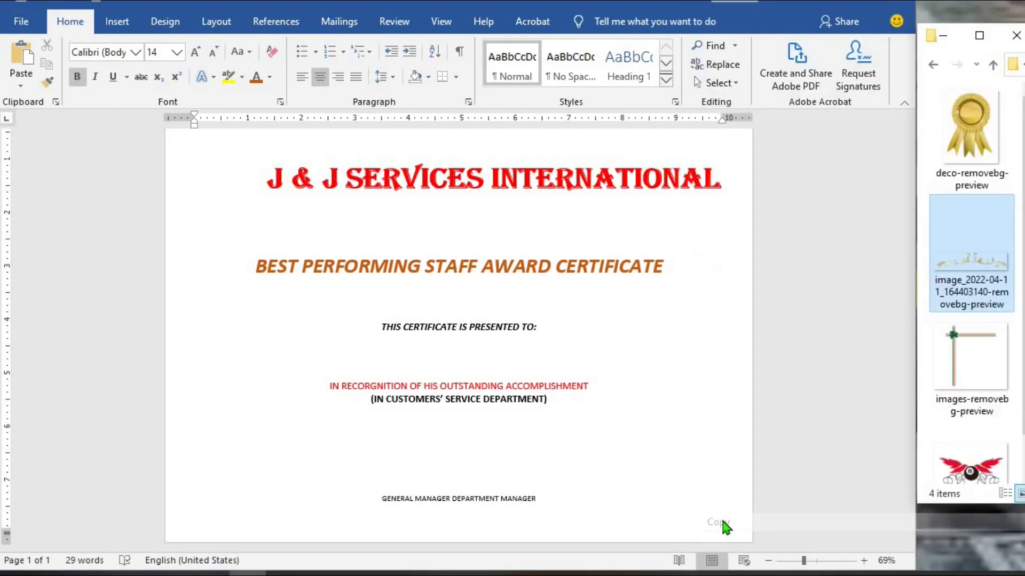
- Paste the gold ornament image above the company name
click(442, 224)
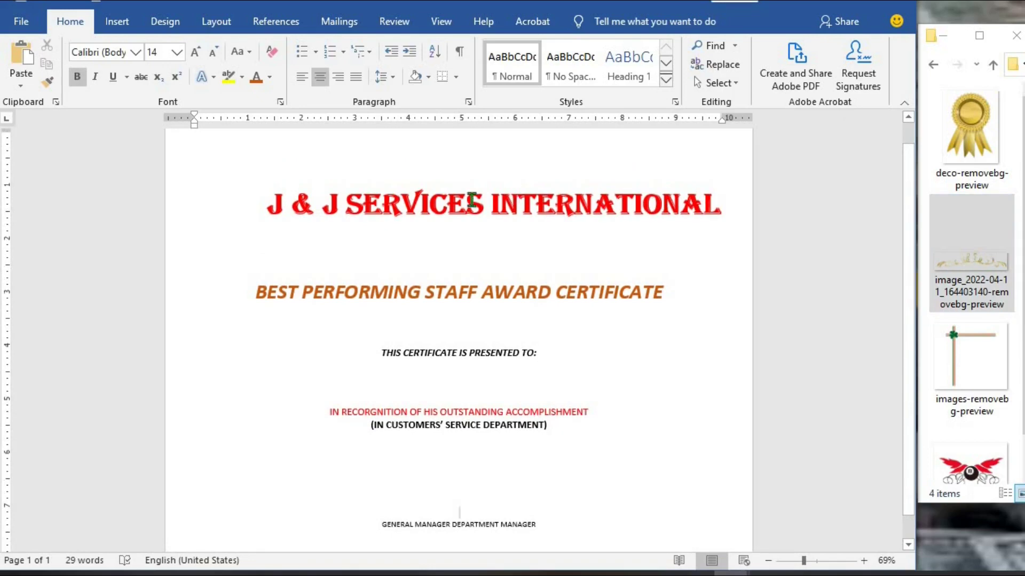
click(418, 162)
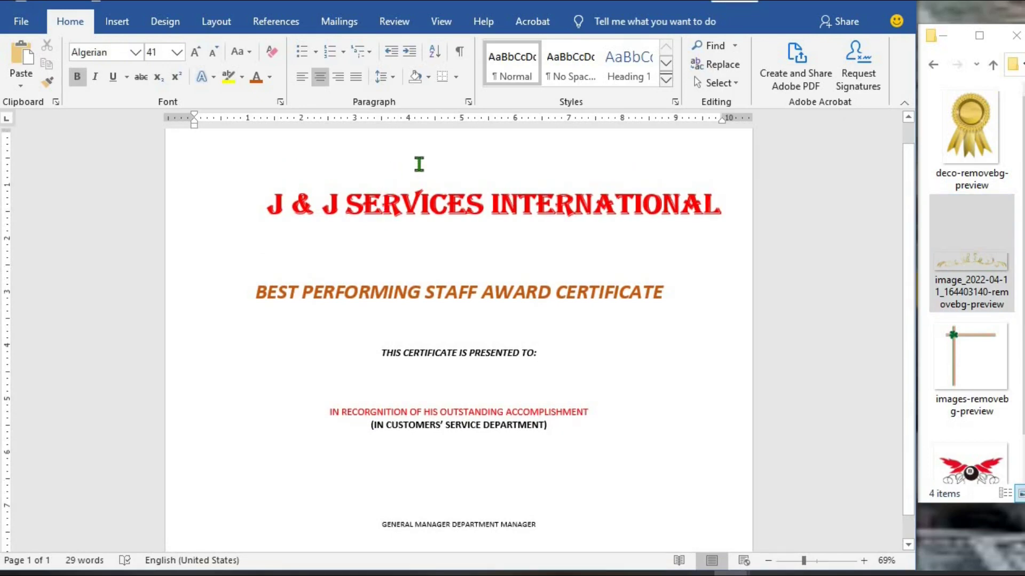
right_click(419, 165)
click(453, 234)
- Make the ornament float free of the text and flip it vertically
click(466, 150)
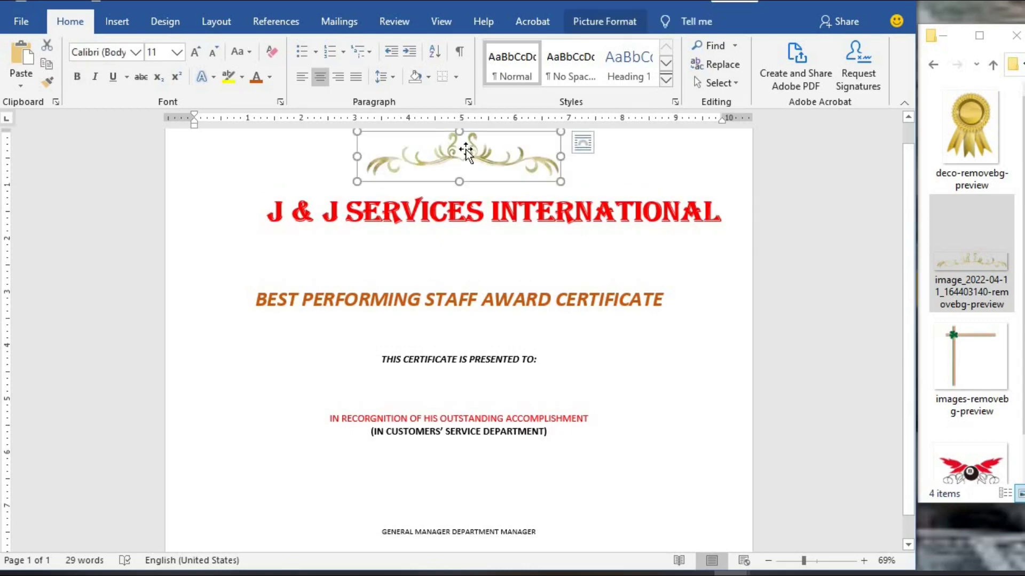
click(603, 22)
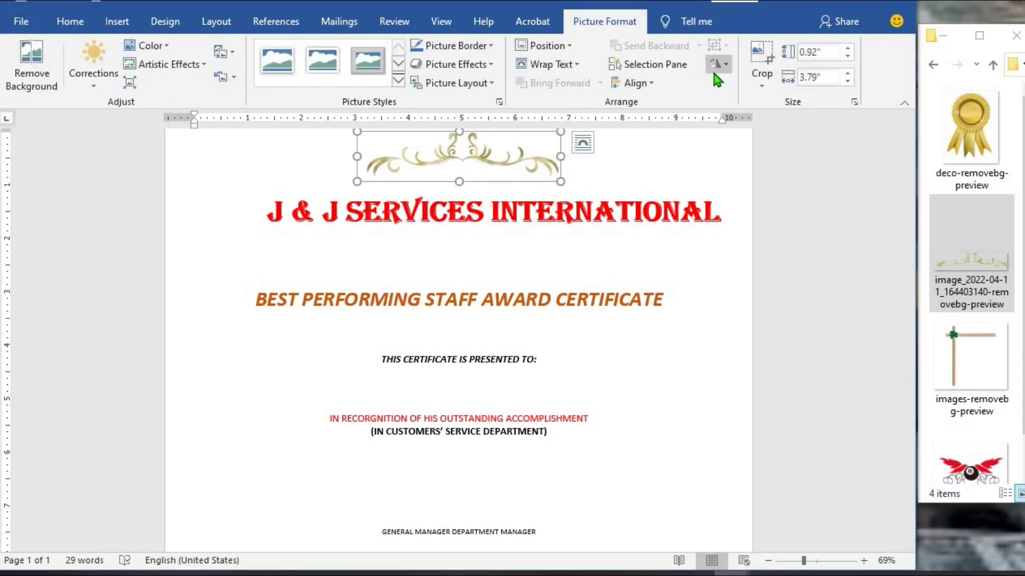
click(549, 64)
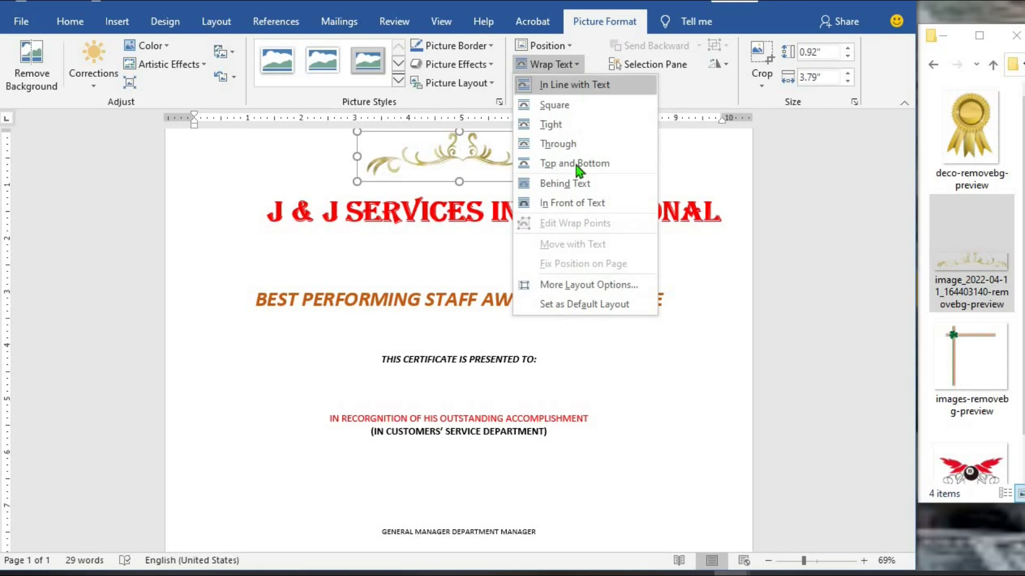
click(580, 203)
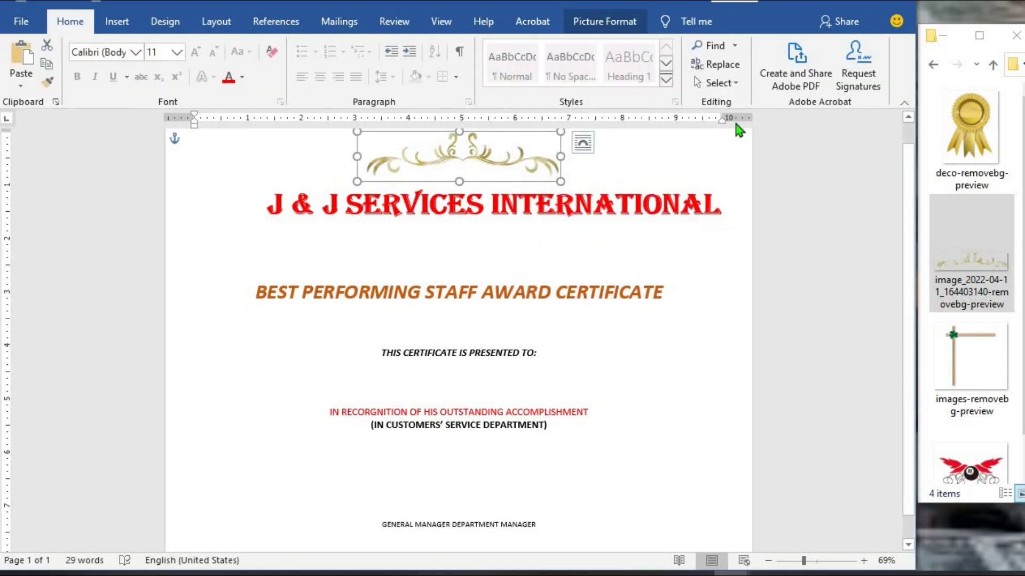
click(613, 25)
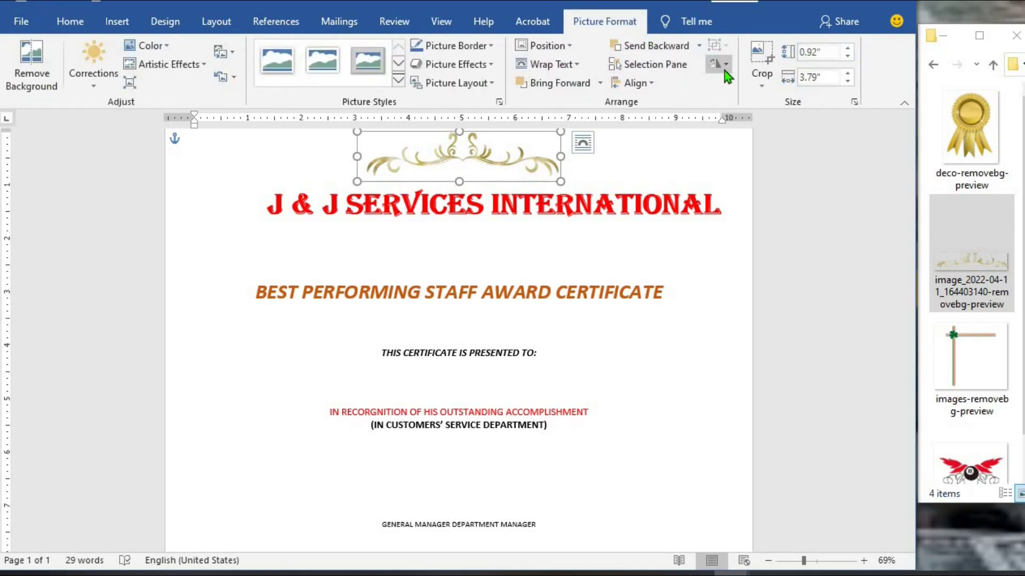
click(725, 66)
click(757, 123)
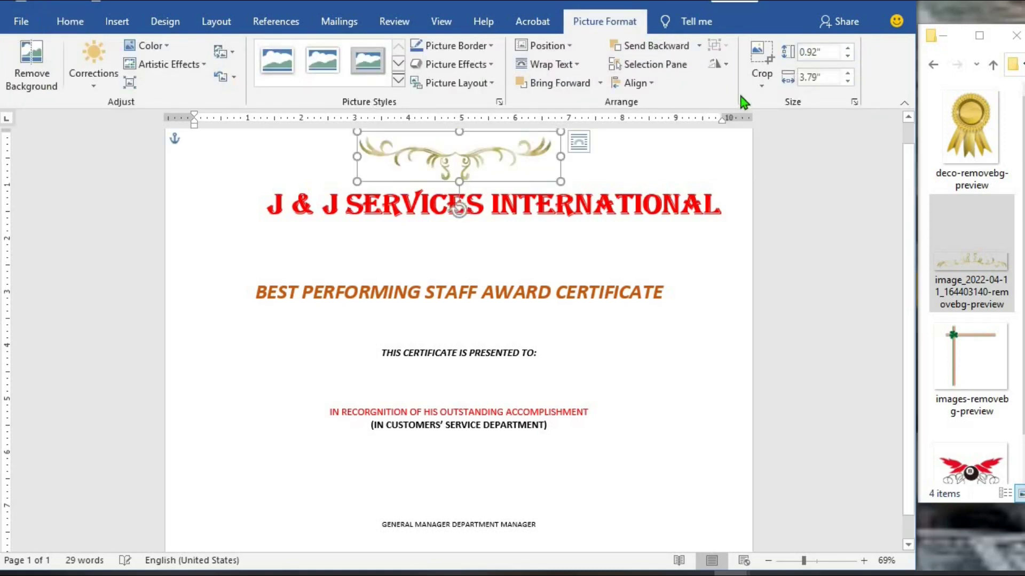
click(402, 207)
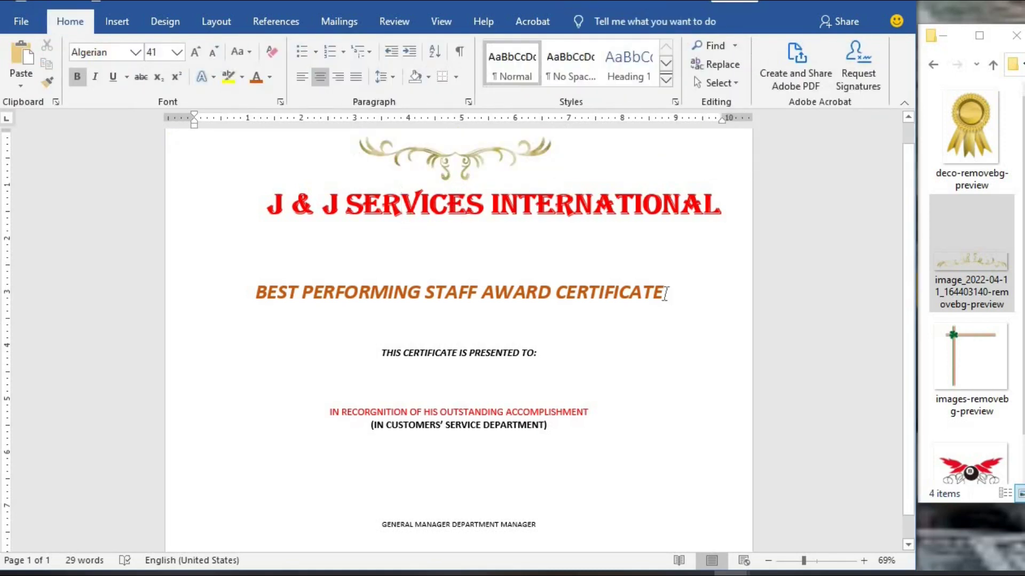
click(969, 470)
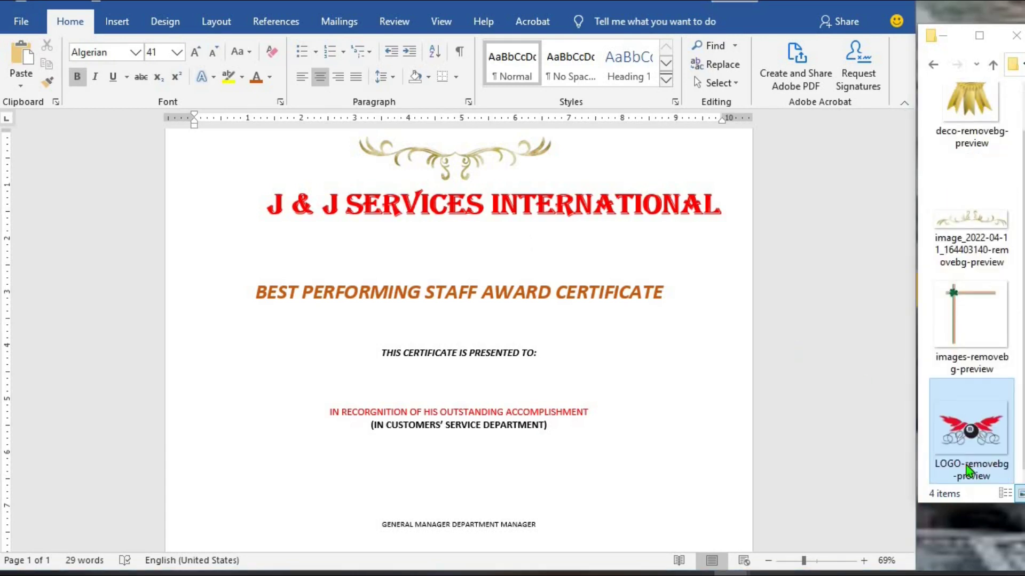
- Copy the LOGO image file and paste it before the title
click(968, 470)
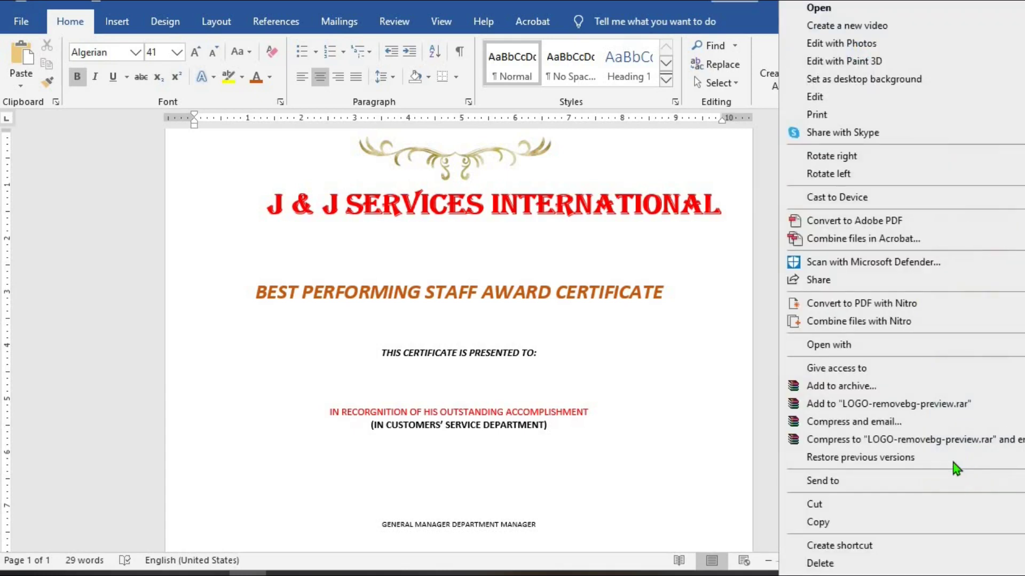
click(816, 522)
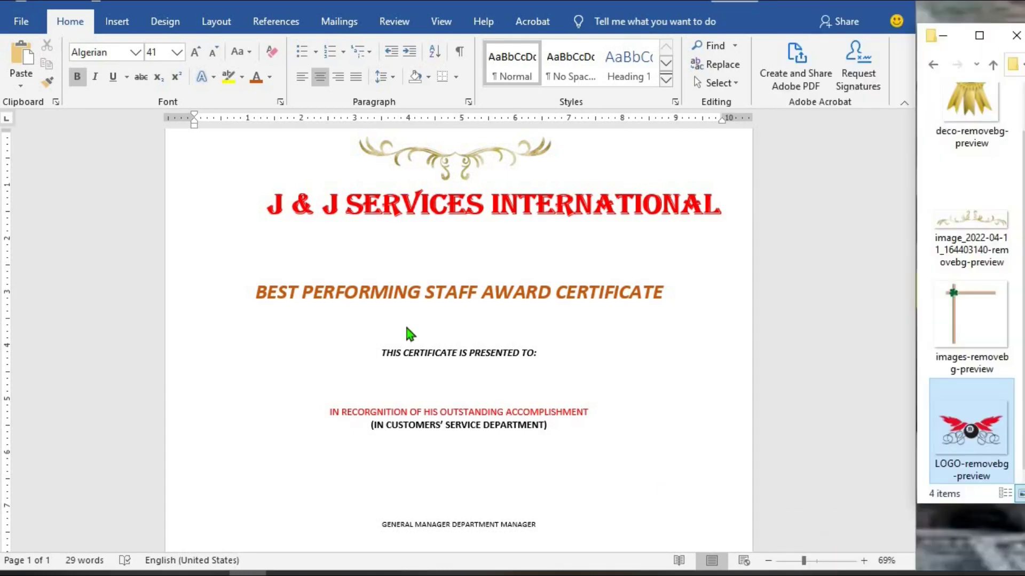
right_click(268, 203)
click(294, 265)
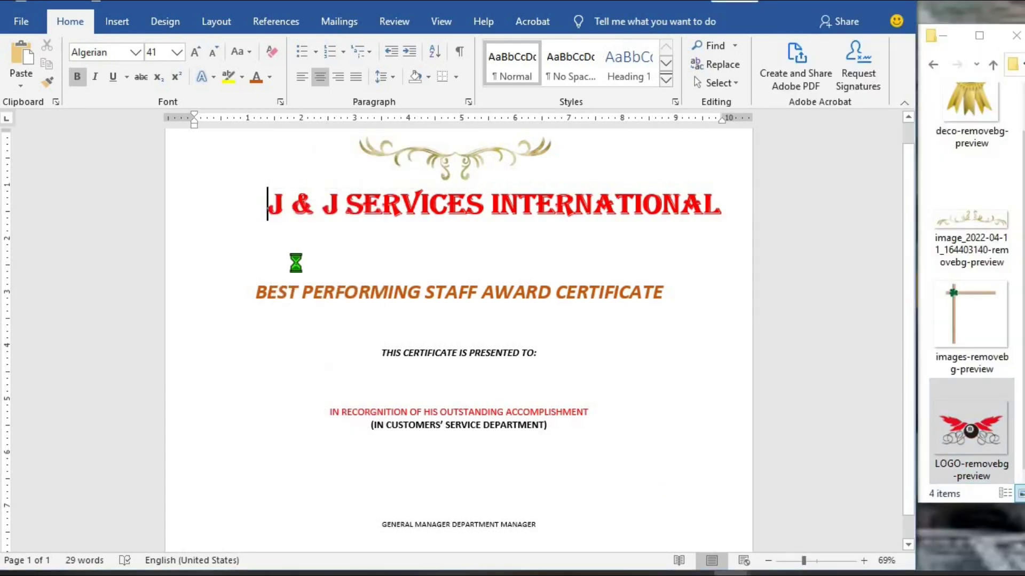
- Set the logo to In Front of Text and move it left of the title
click(376, 224)
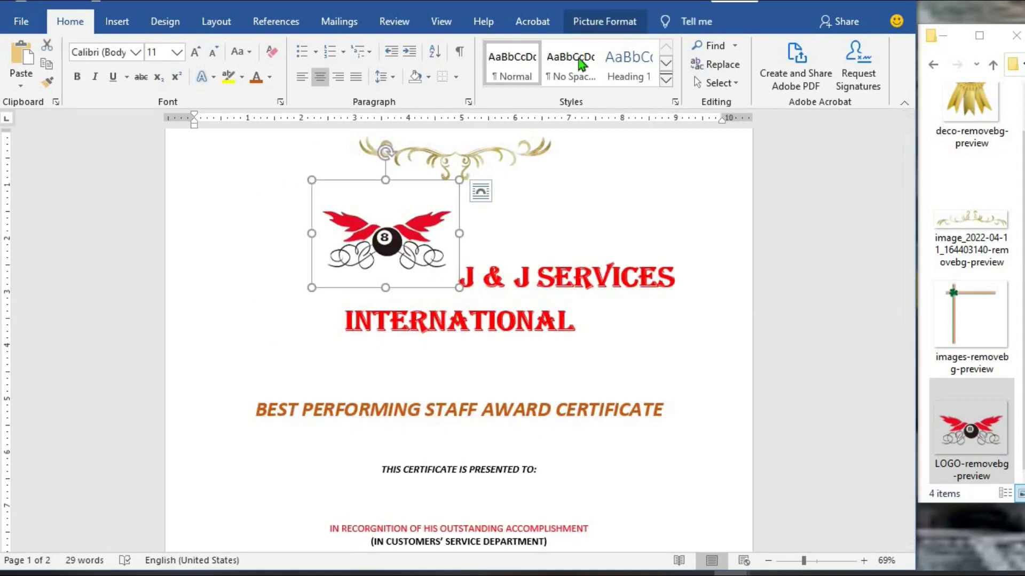
click(597, 24)
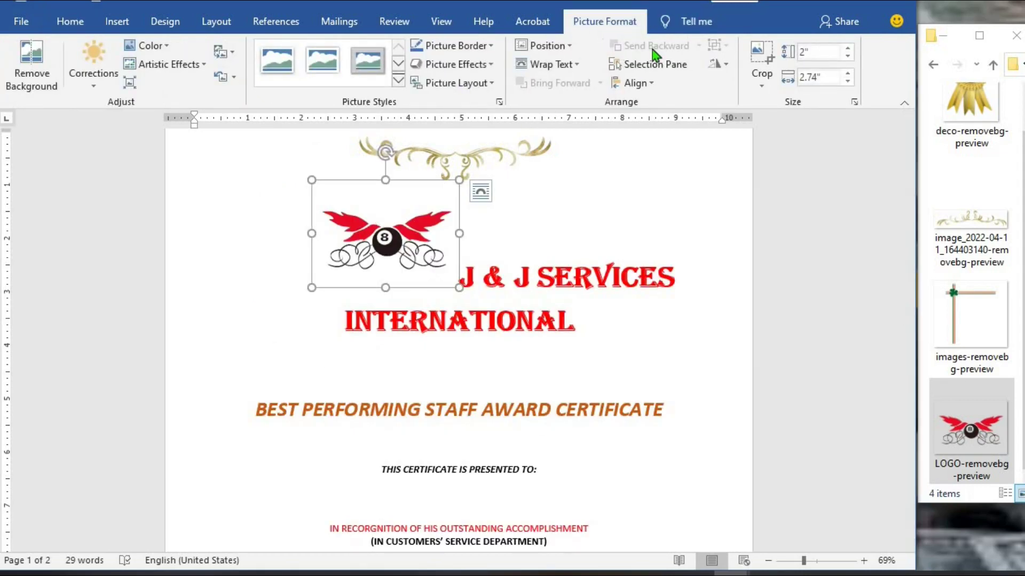
click(575, 64)
click(577, 65)
click(577, 66)
click(575, 202)
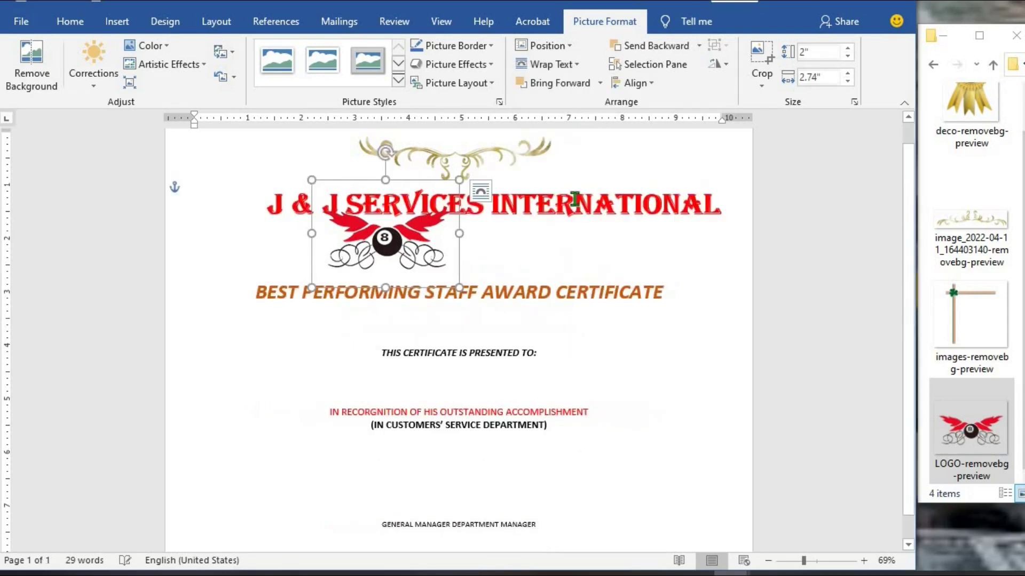
drag(367, 196, 217, 162)
click(367, 240)
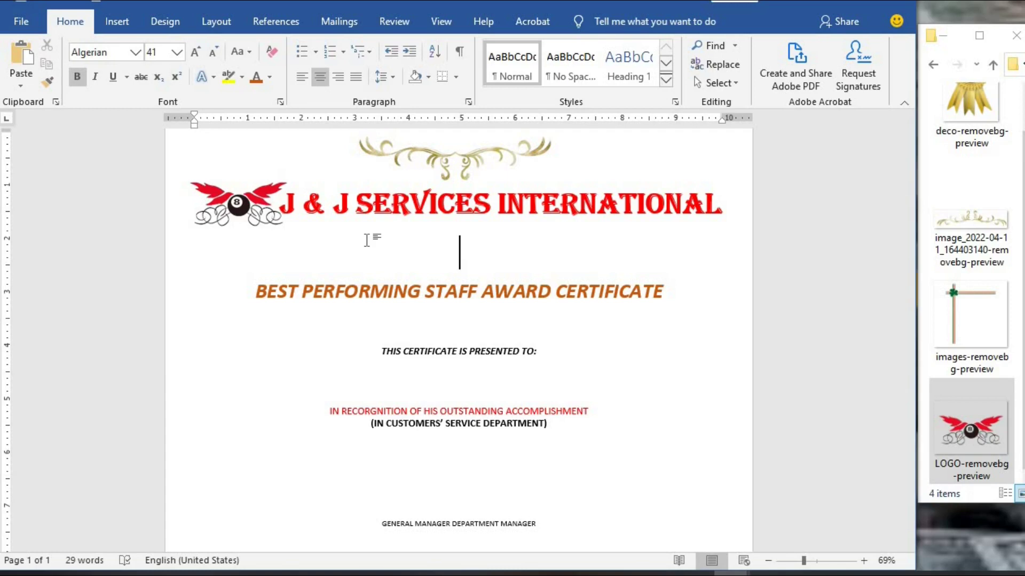
right_click(981, 106)
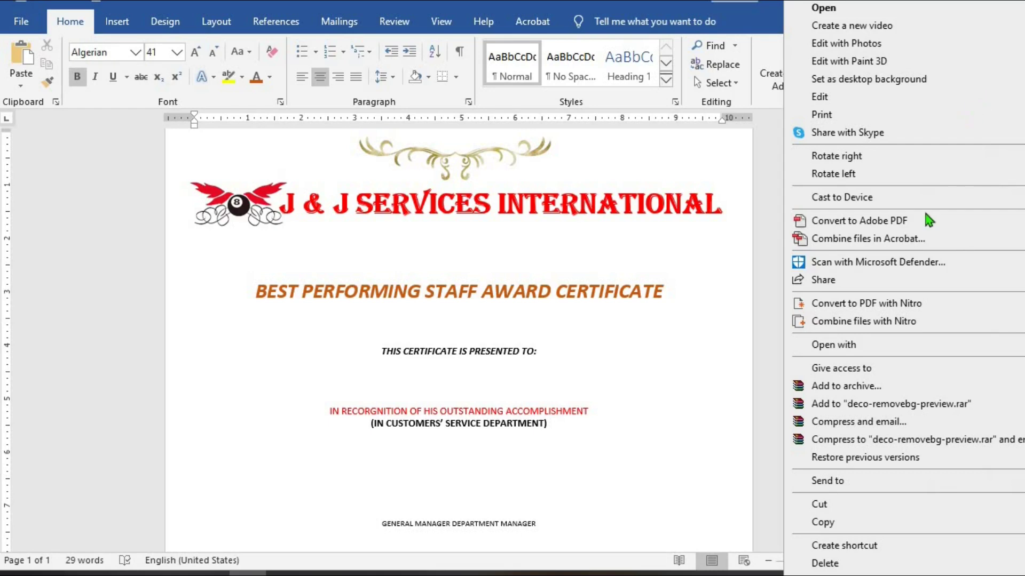
- Paste the gold award rosette below the department line and set it to In Front of Text
click(825, 522)
click(455, 446)
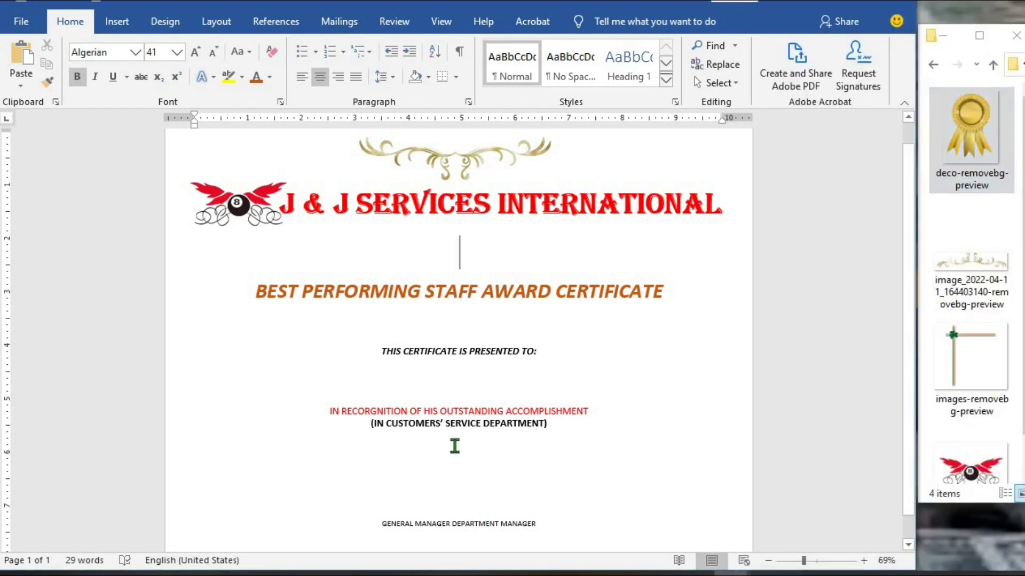
key(ctrl+v)
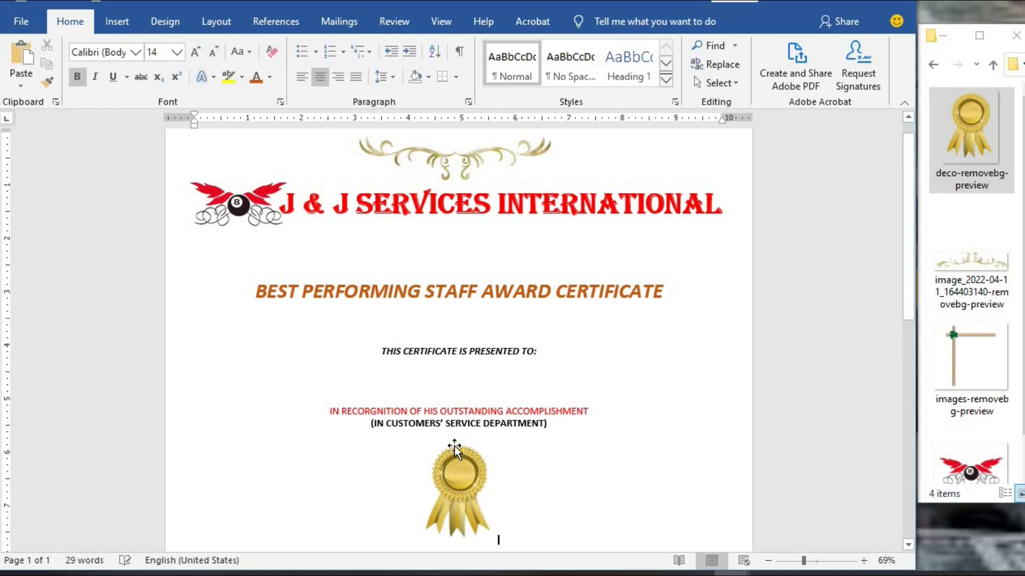
click(460, 460)
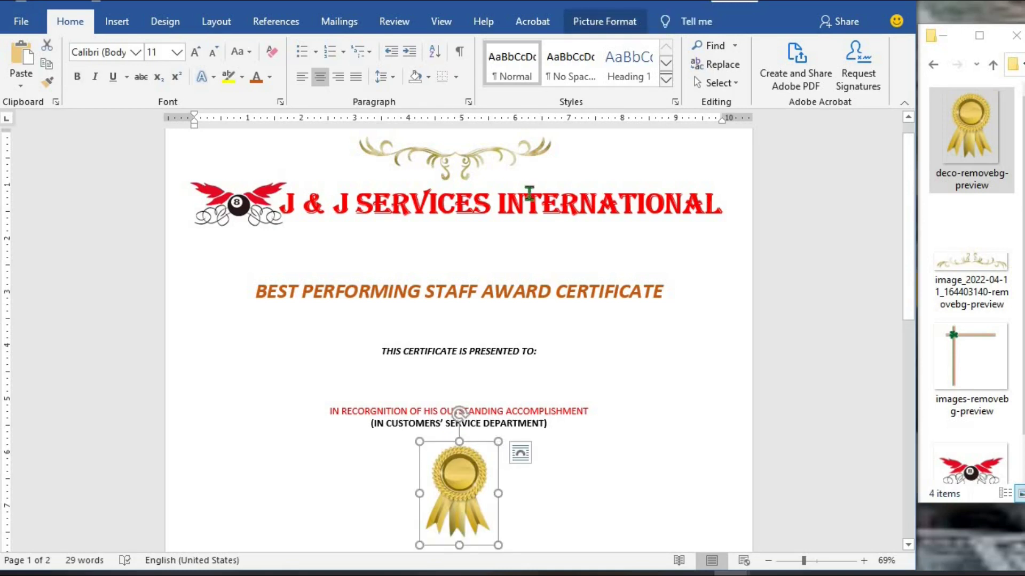
click(599, 16)
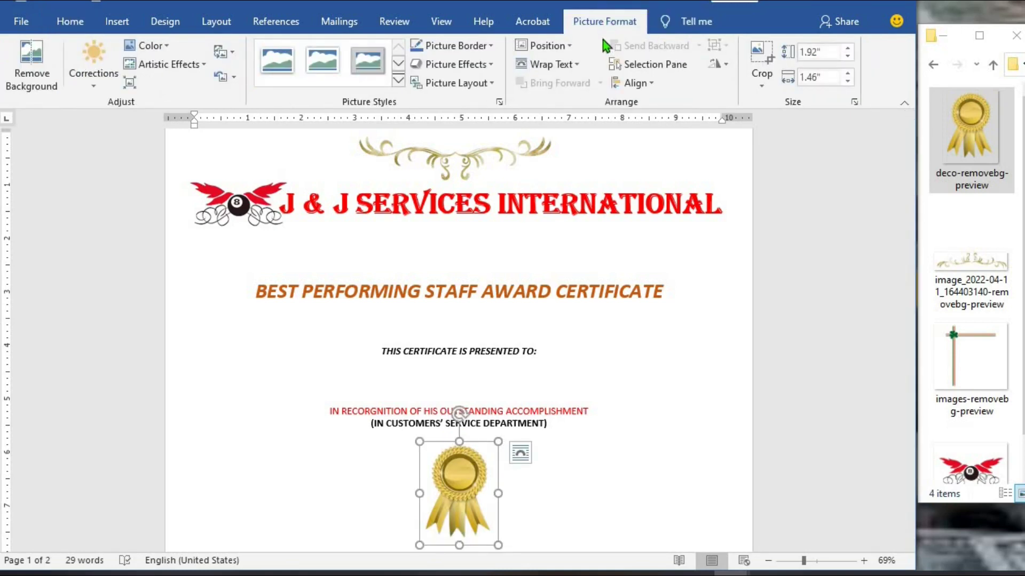
click(577, 66)
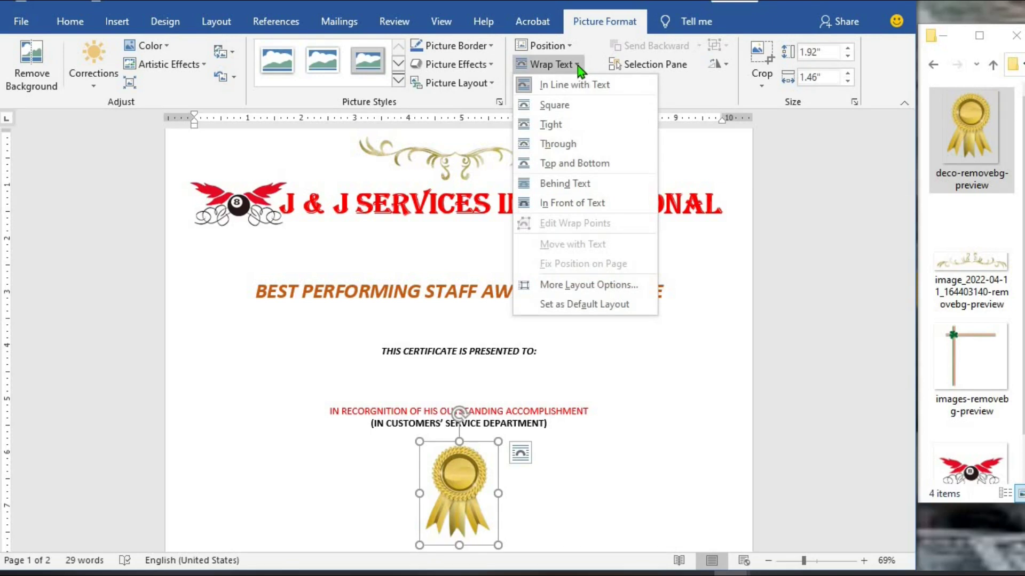
click(571, 204)
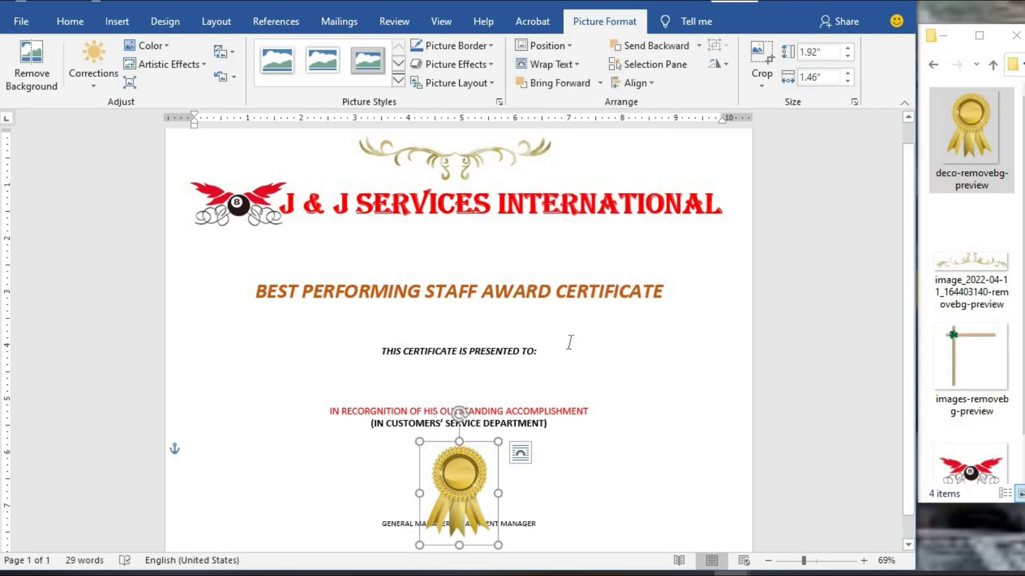
click(522, 500)
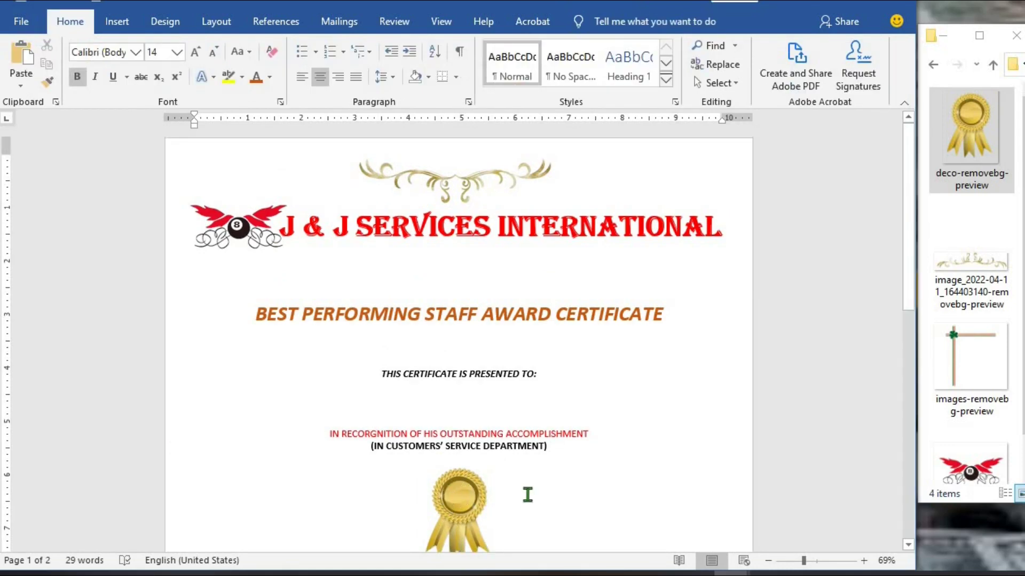
- Insert a Simple Text Box, set it In Front of Text, and move it onto the seal
click(117, 22)
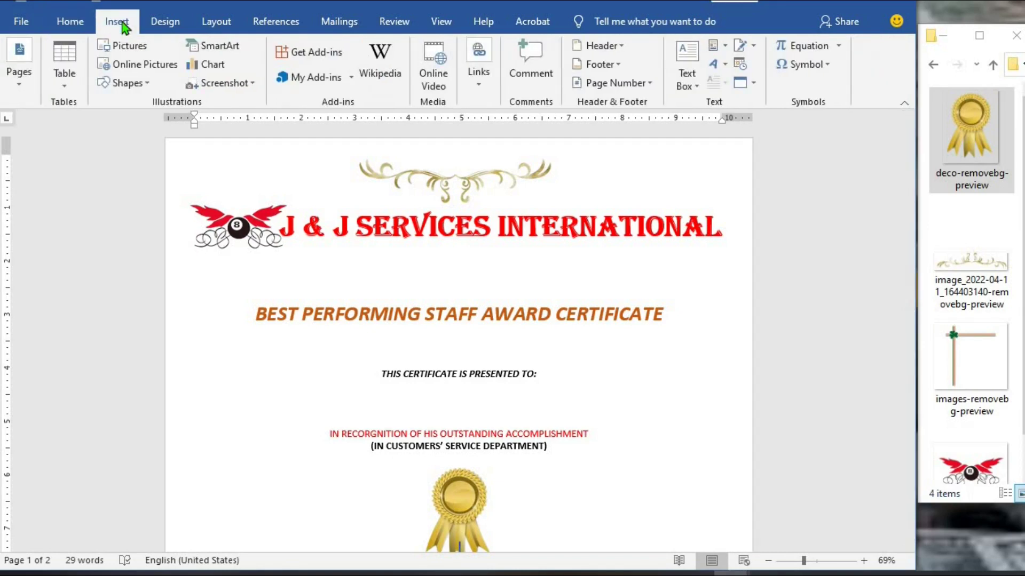
click(693, 85)
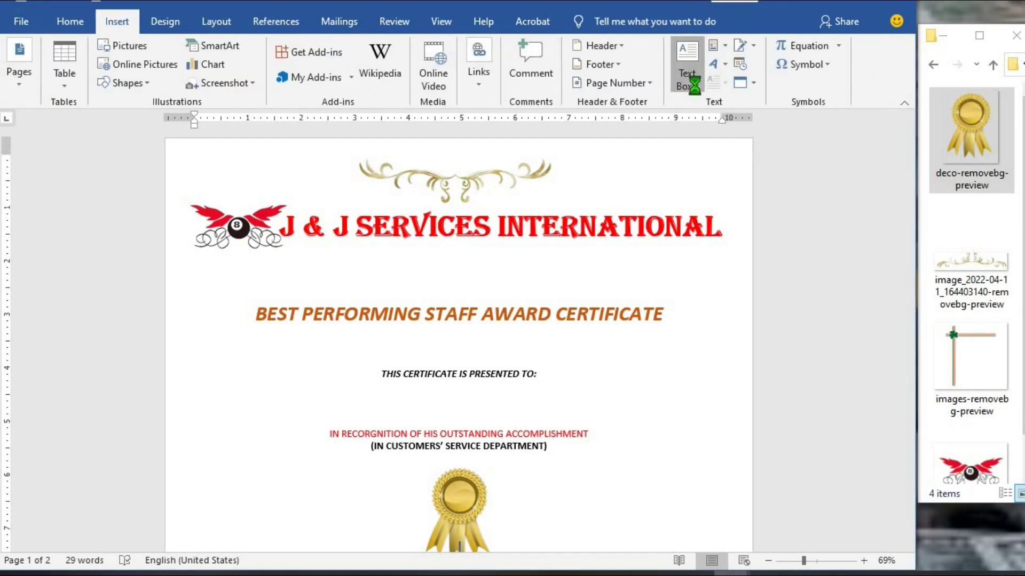
click(741, 183)
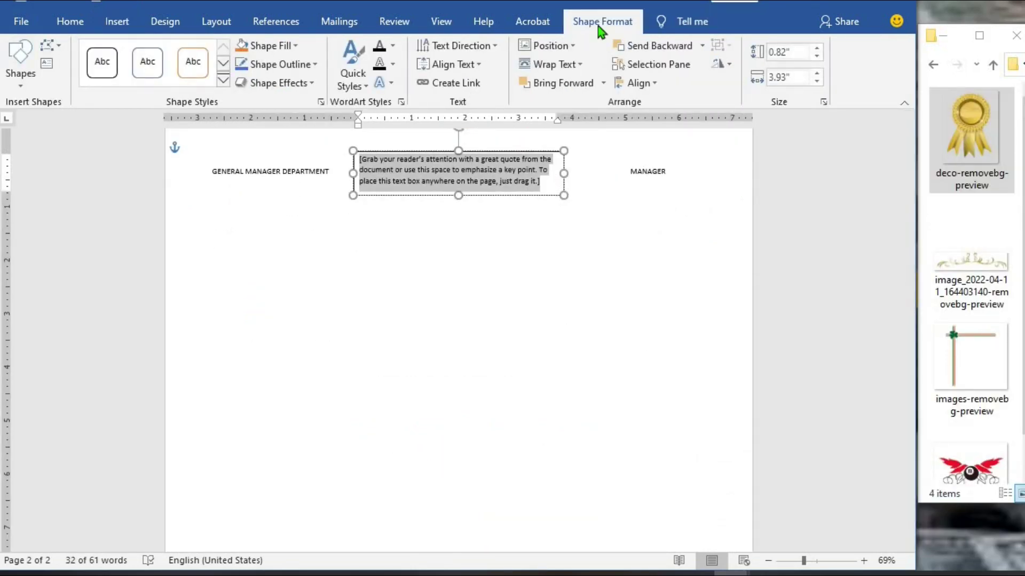
click(558, 64)
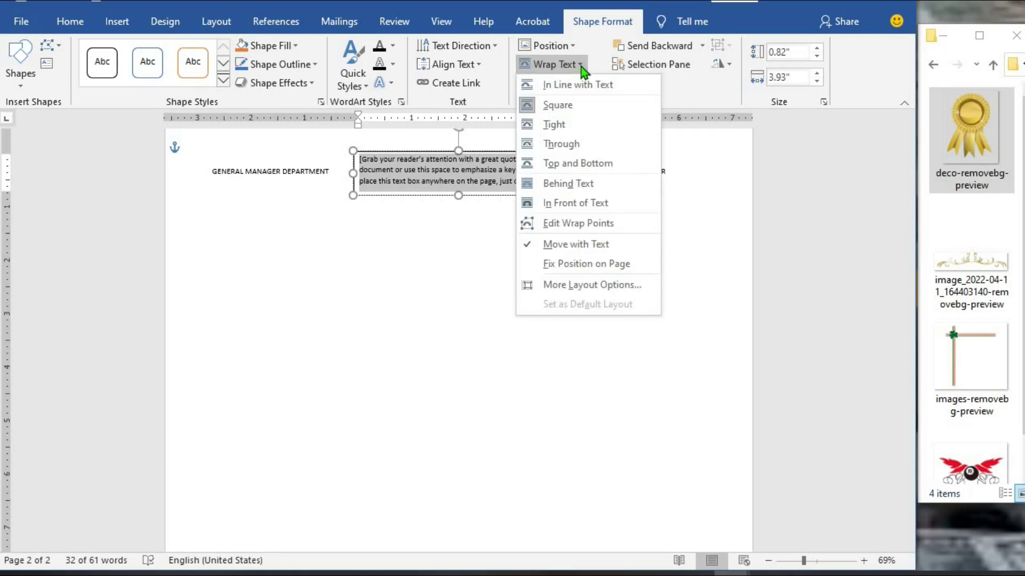
click(582, 206)
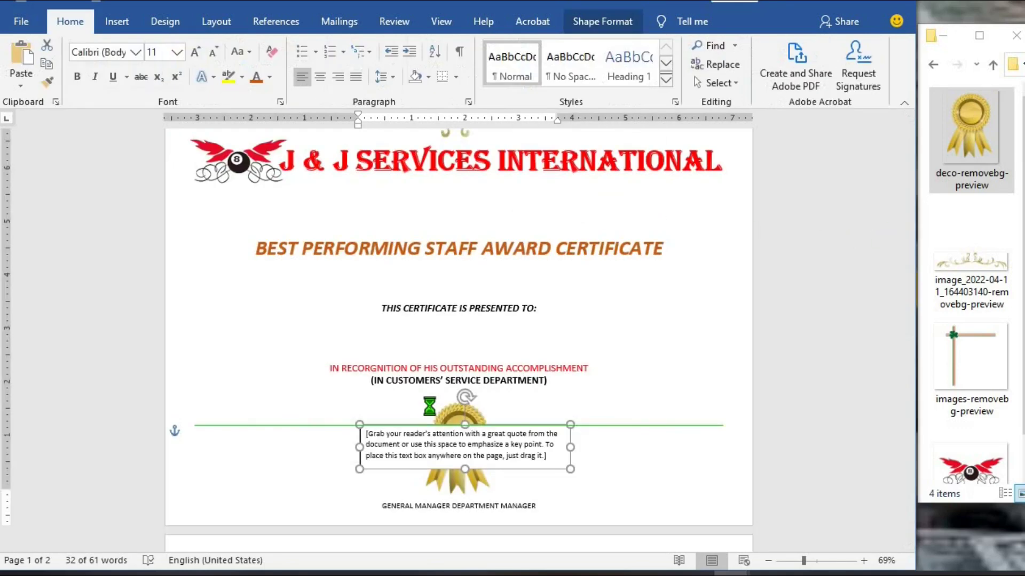
drag(431, 431, 430, 401)
- Put 'April, 2022' in the box, narrow it to the seal, tighten spacing and bold it
click(449, 419)
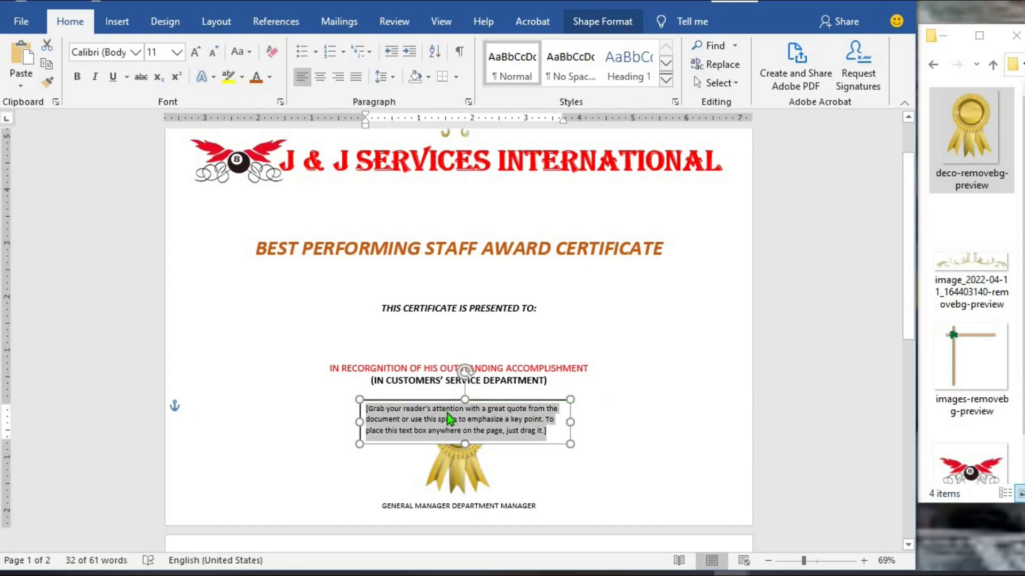
text(April, 2022)
drag(571, 420, 453, 416)
click(321, 76)
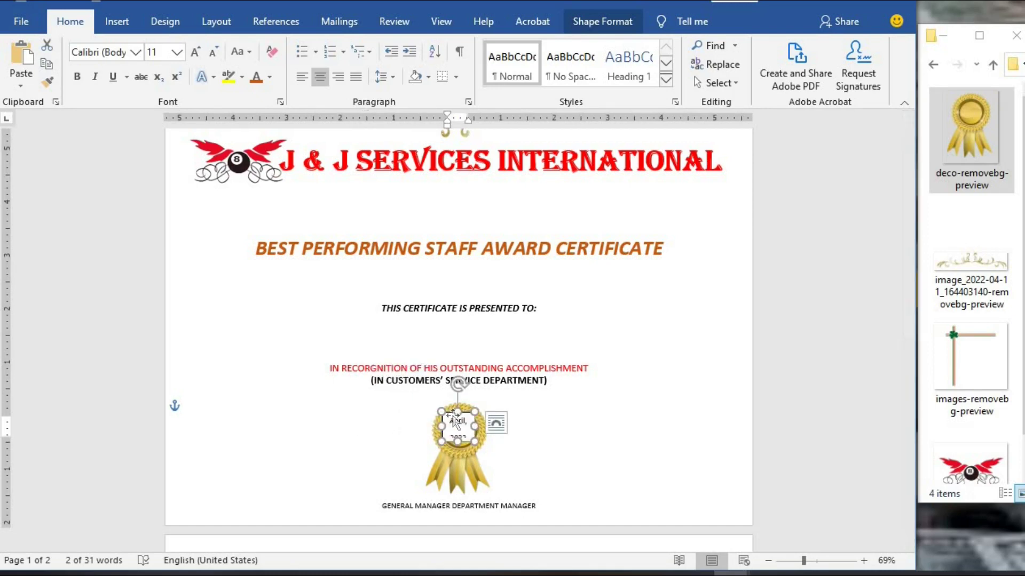
double_click(450, 422)
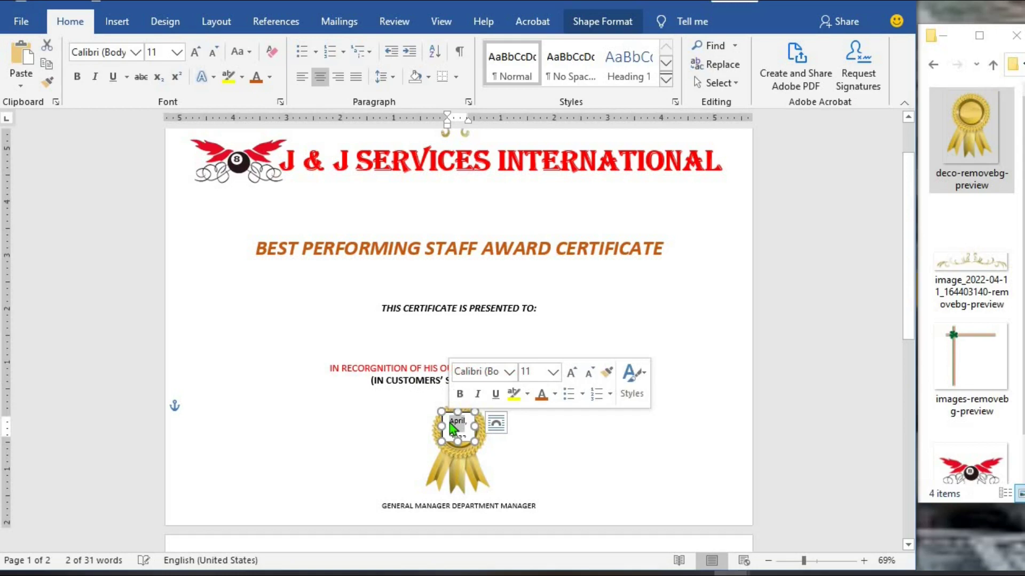
click(393, 77)
click(412, 254)
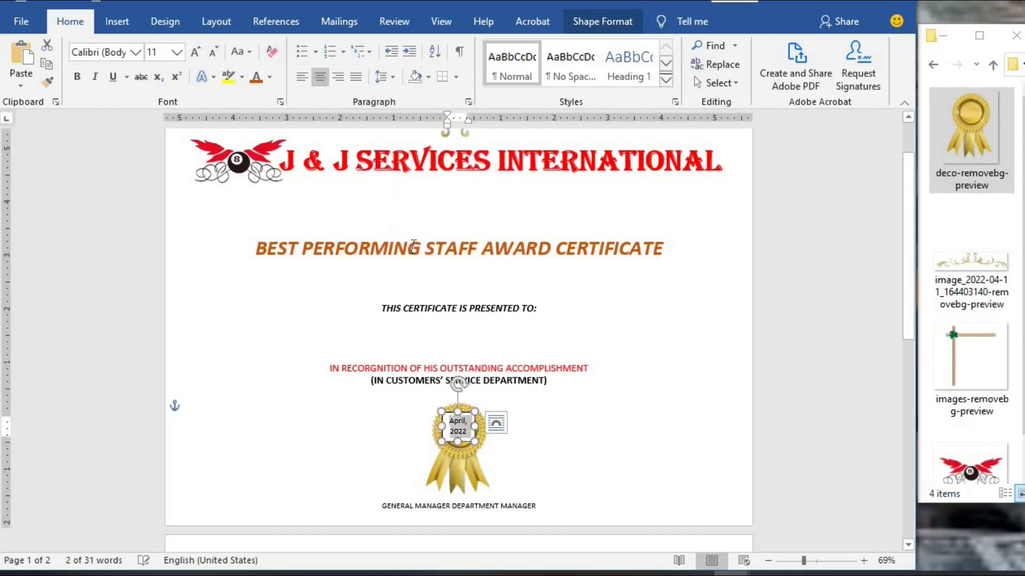
click(78, 81)
- Give the date box No Fill and No Outline
click(601, 22)
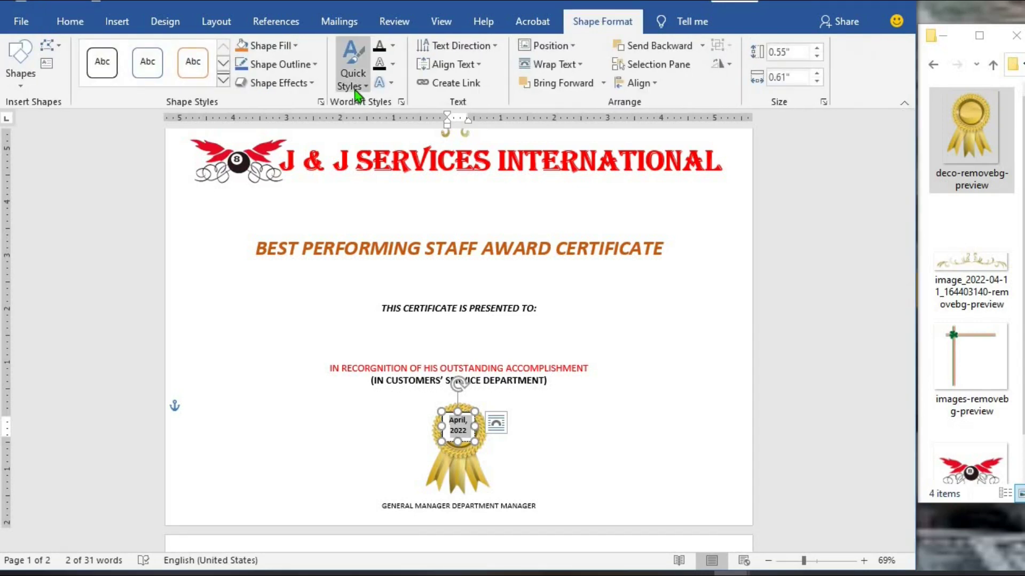
click(293, 46)
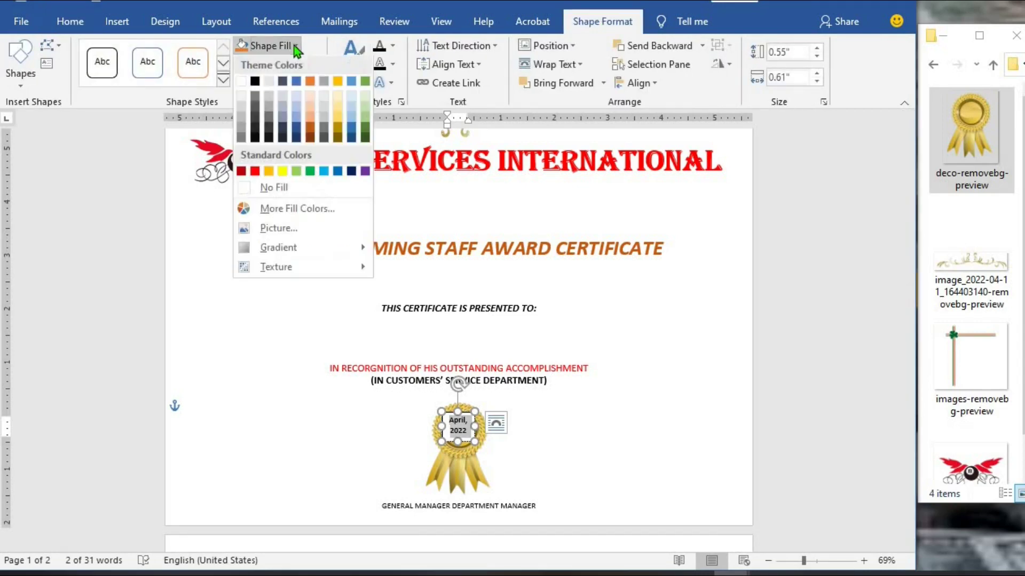
click(251, 189)
click(299, 64)
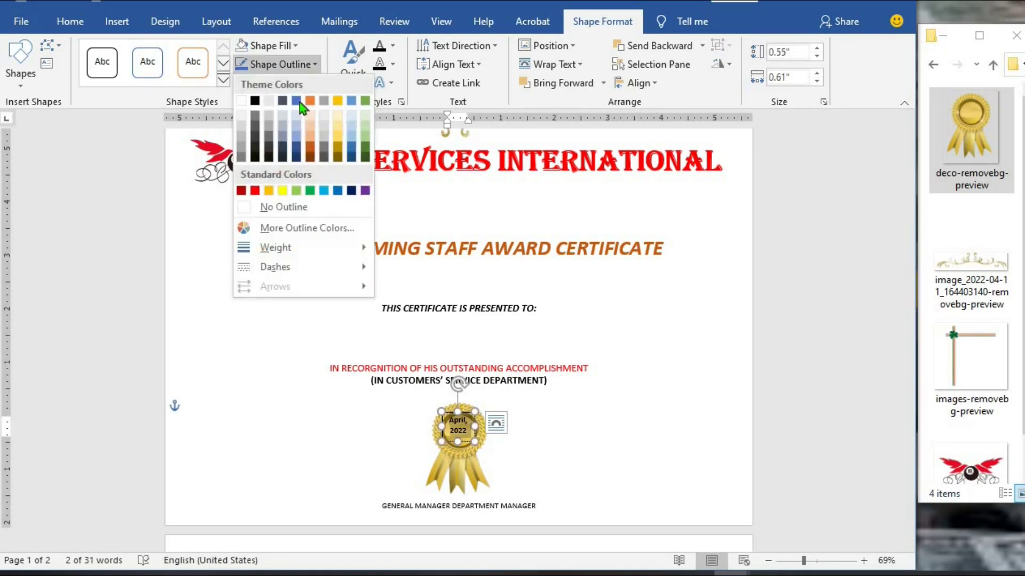
click(245, 211)
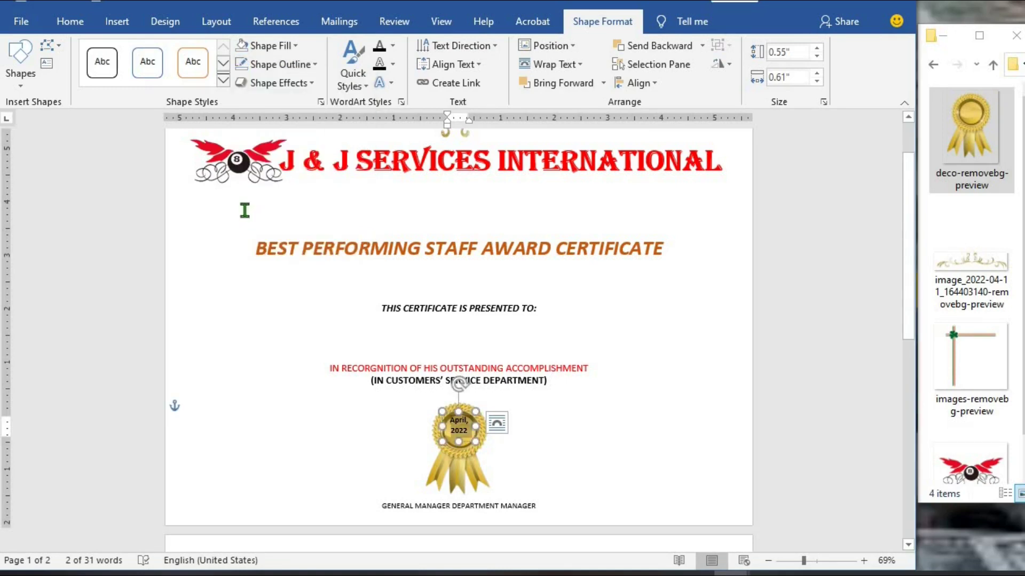
click(393, 413)
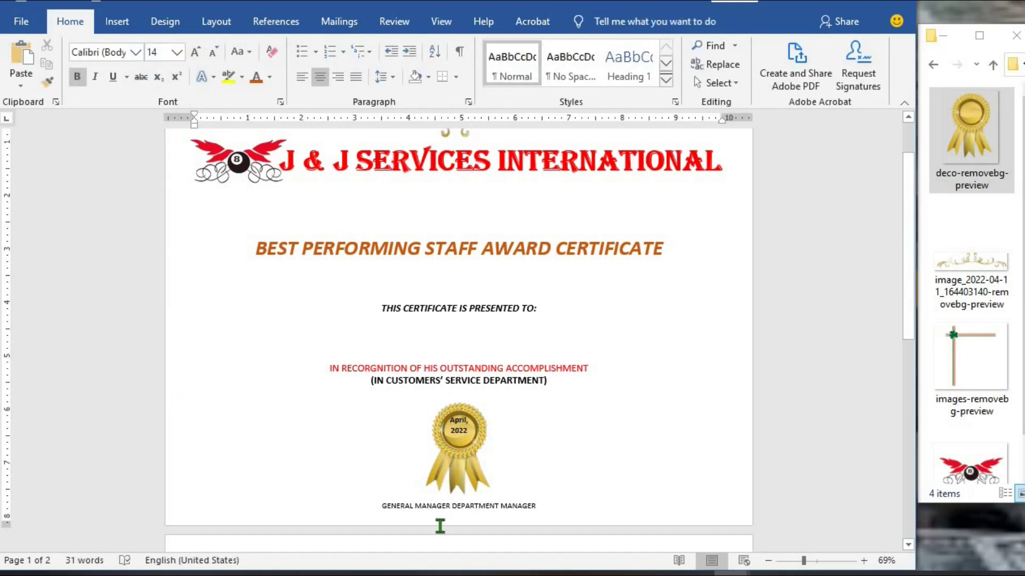
- Enlarge the GENERAL MANAGER / DEPARTMENT MANAGER line to 14 pt, fit it on one line, and bold it
scroll(452, 511, down, 1)
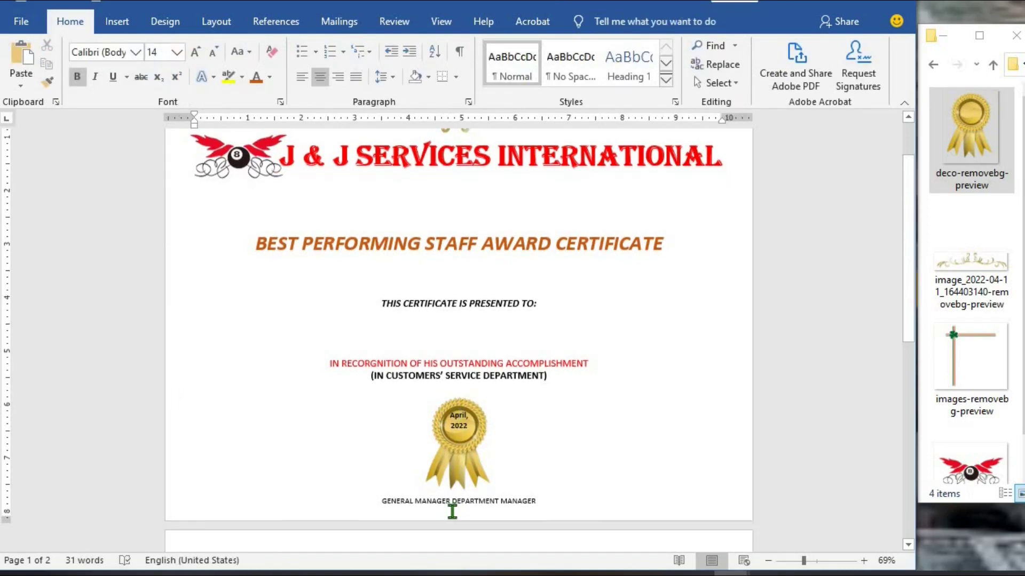
click(452, 490)
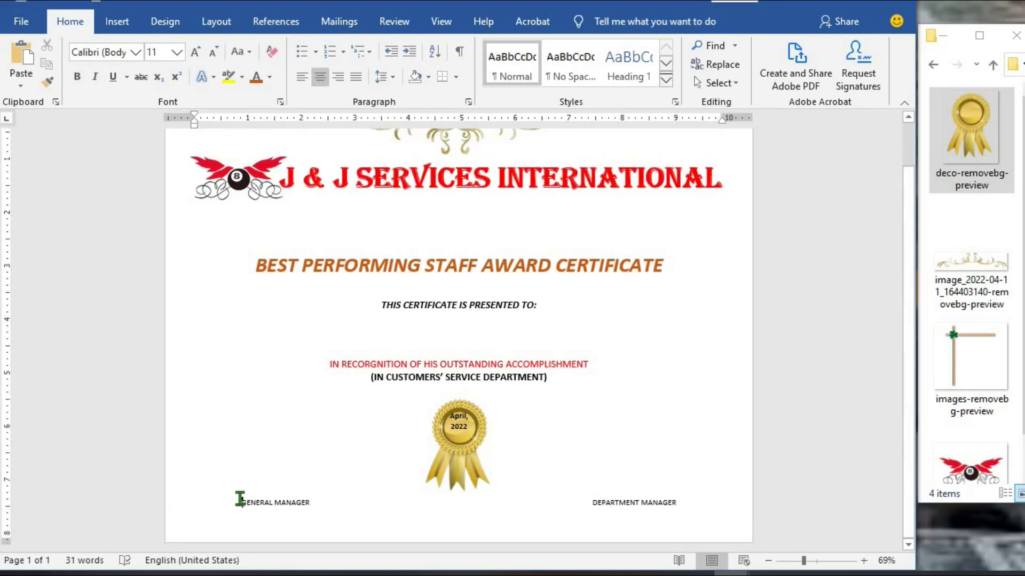
triple_click(240, 500)
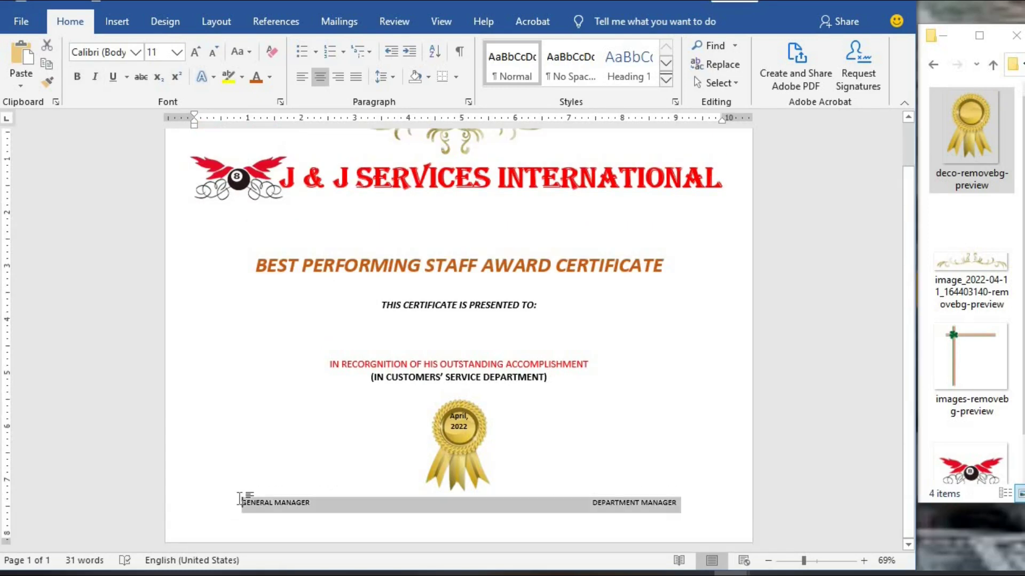
click(196, 53)
click(196, 54)
click(646, 504)
key(BackSpace)
key(BackSpace)
key(BackSpace)
key(BackSpace)
key(BackSpace)
key(BackSpace)
key(BackSpace)
key(BackSpace)
key(BackSpace)
key(BackSpace)
key(BackSpace)
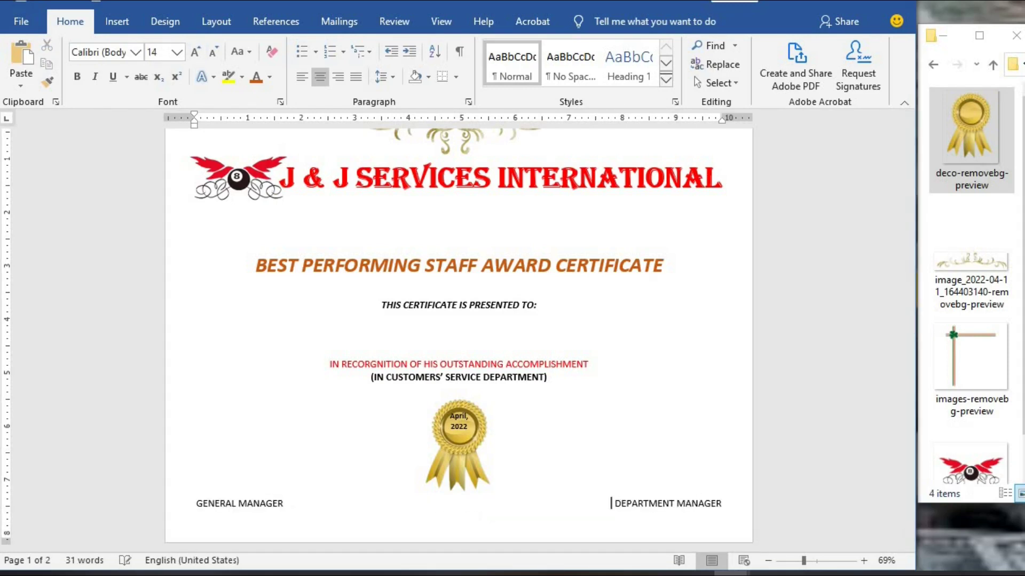
triple_click(206, 508)
key(ctrl+b)
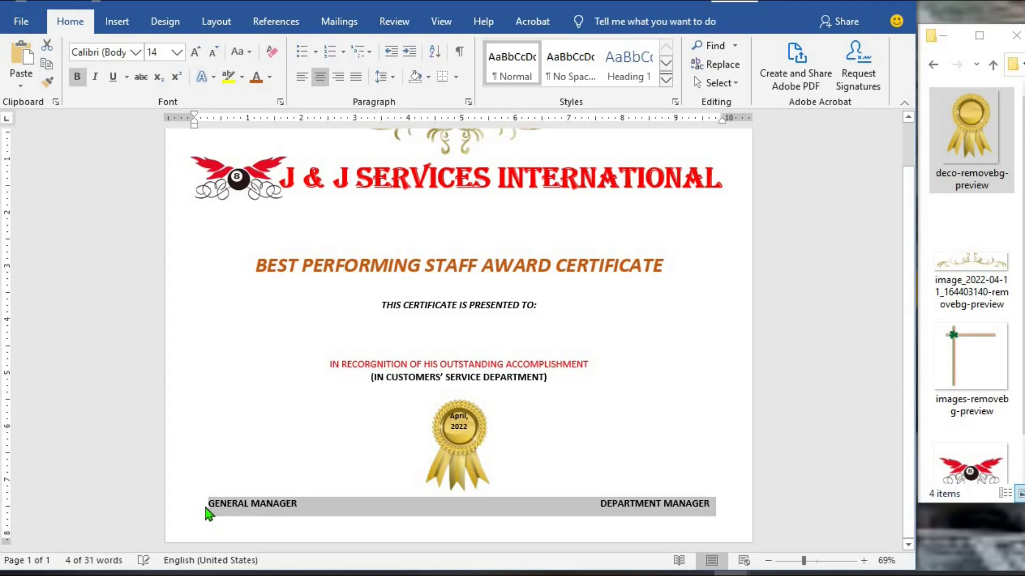
- Draw a short line above GENERAL MANAGER and give it a black shape style
click(117, 24)
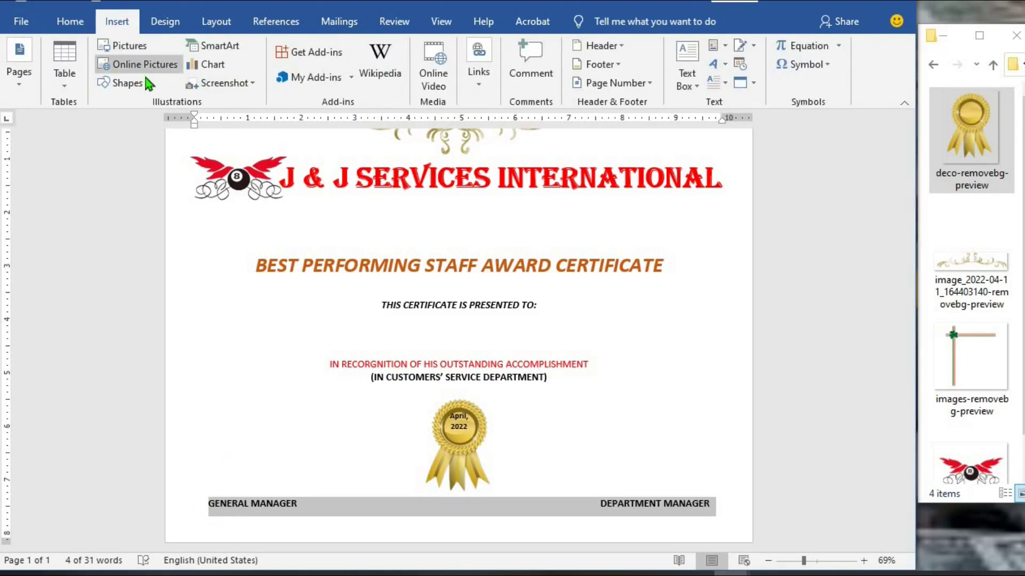
click(147, 86)
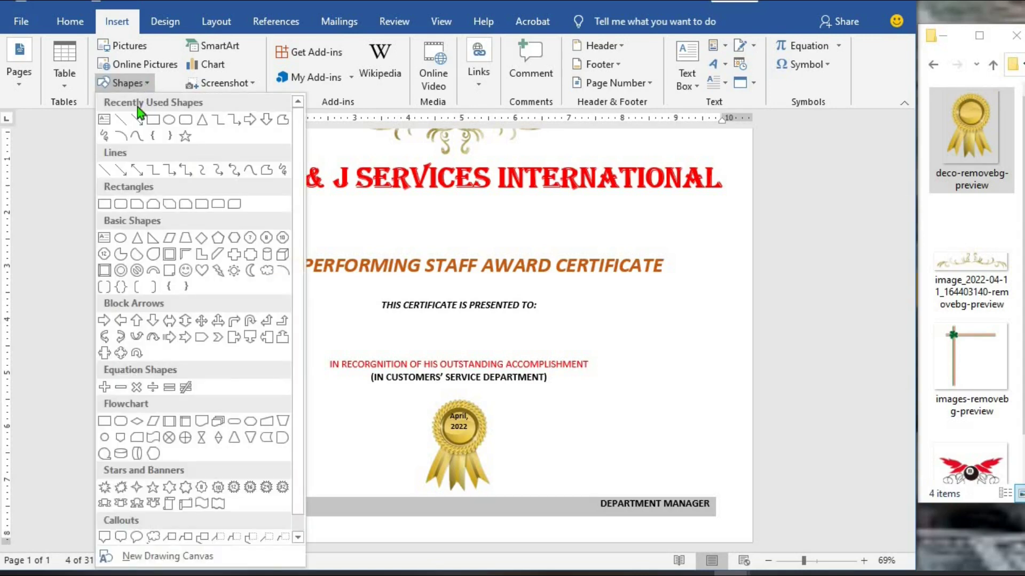
click(122, 121)
drag(207, 493, 302, 496)
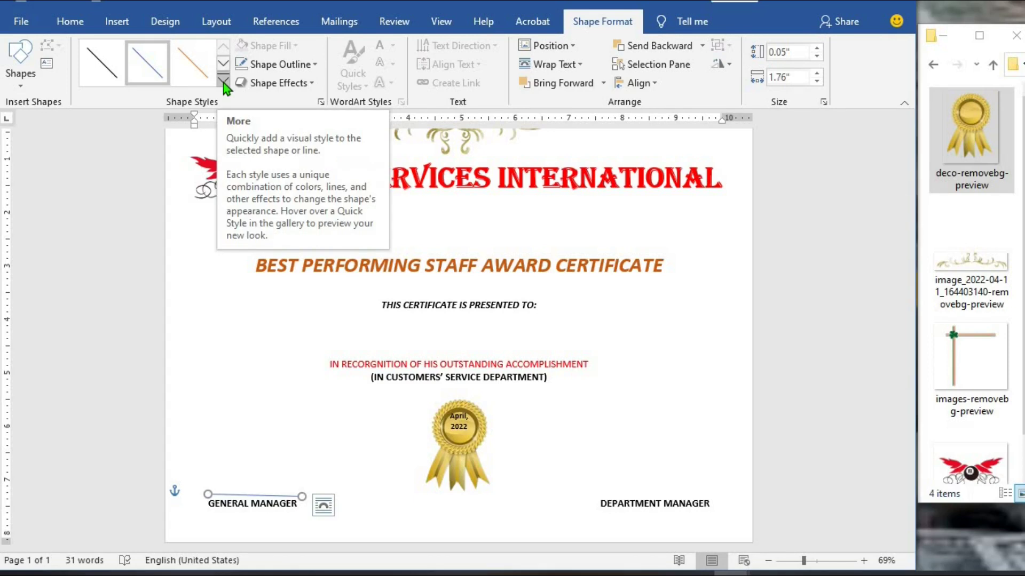
click(222, 83)
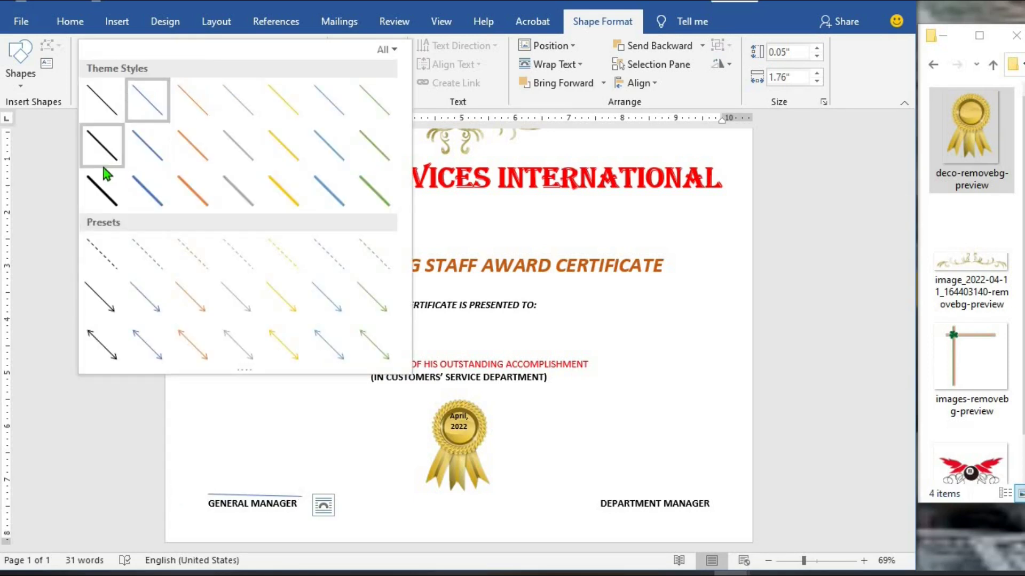
click(106, 155)
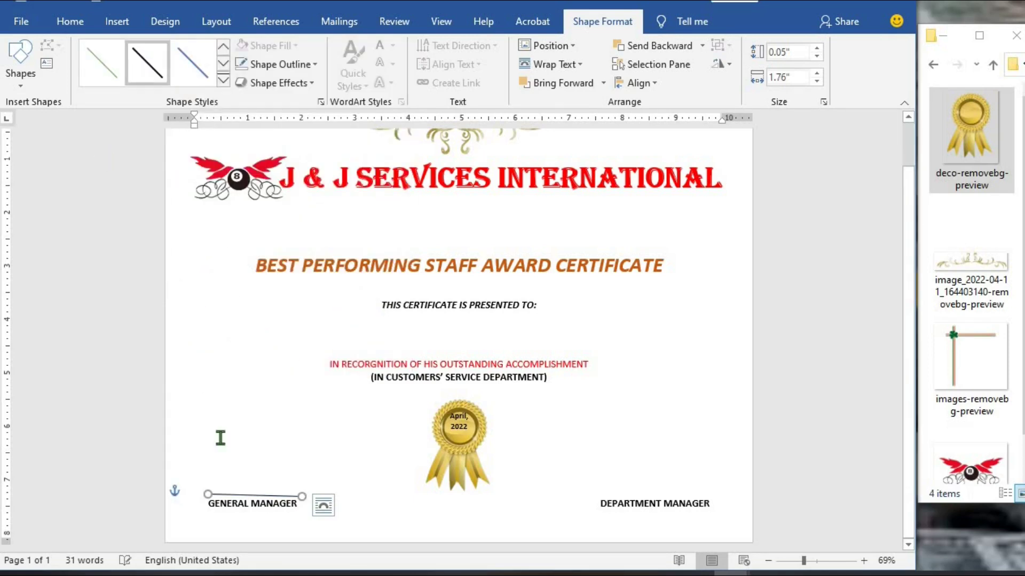
- Copy the signature line and place the copy above DEPARTMENT MANAGER
right_click(233, 494)
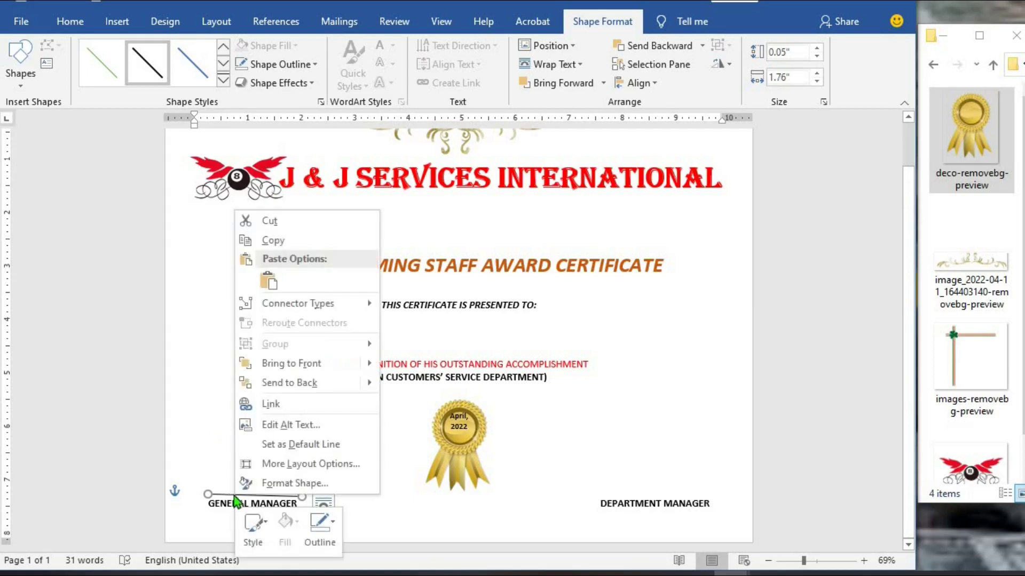
key(Escape)
right_click(246, 479)
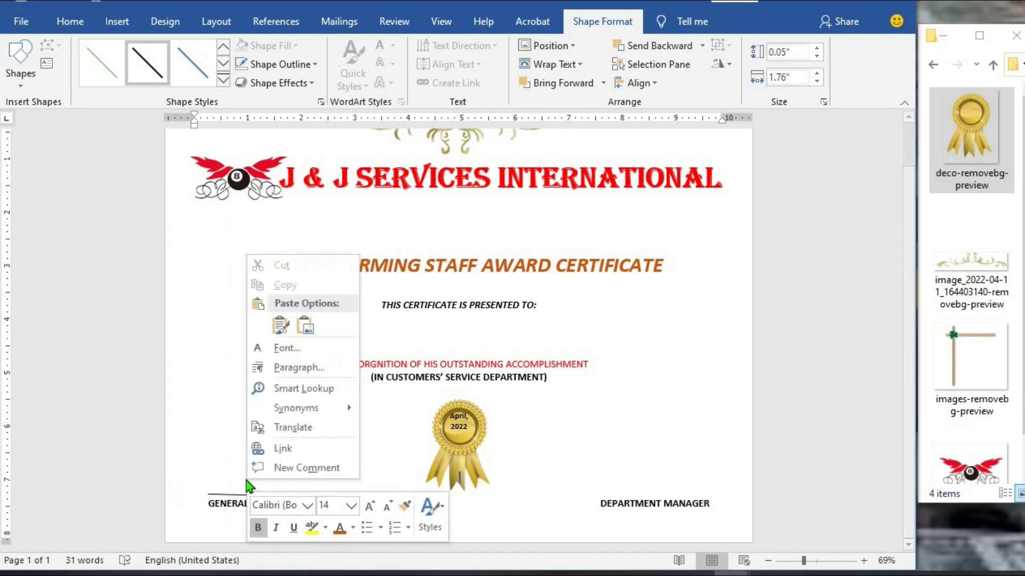
click(273, 327)
drag(257, 474, 658, 506)
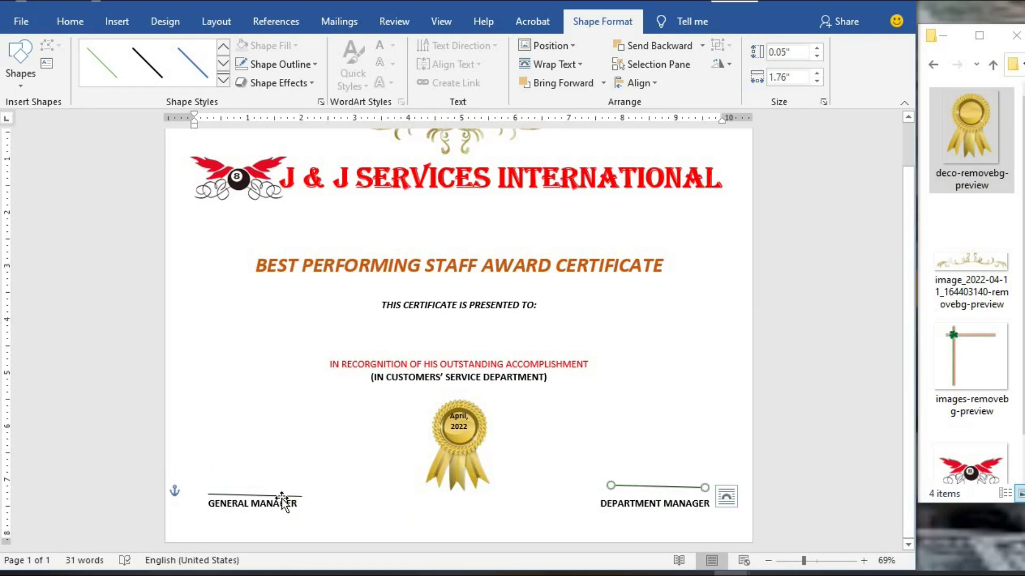
click(266, 324)
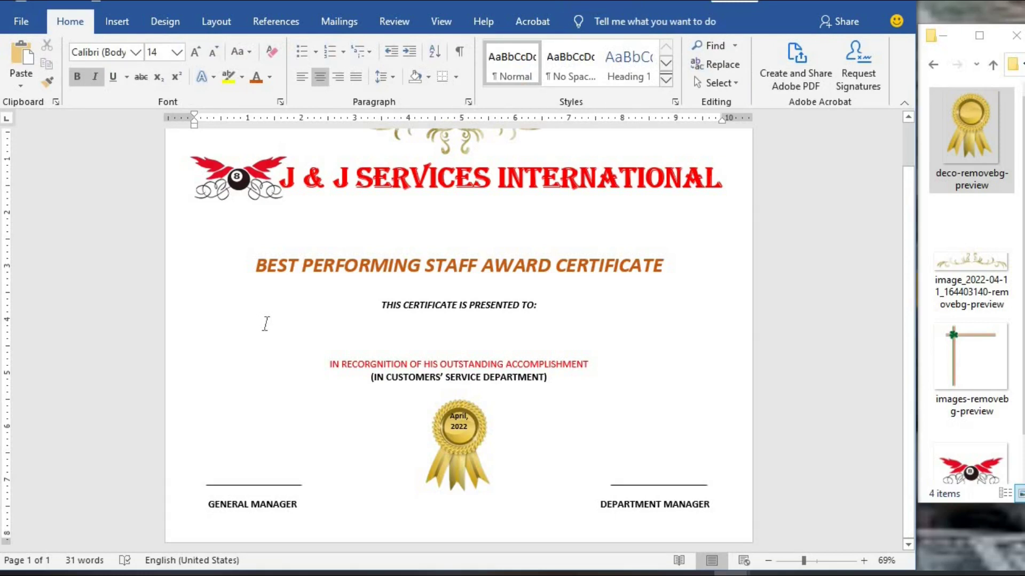
- Draw a long black line above the recognition text for the recipient's name, weighted 2¼ pt
click(112, 24)
click(143, 83)
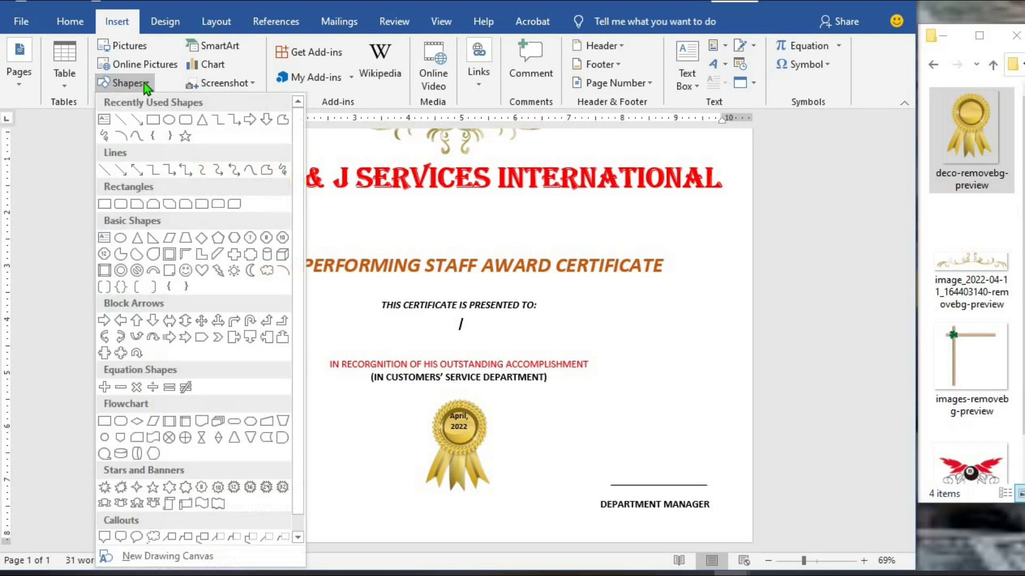
click(120, 119)
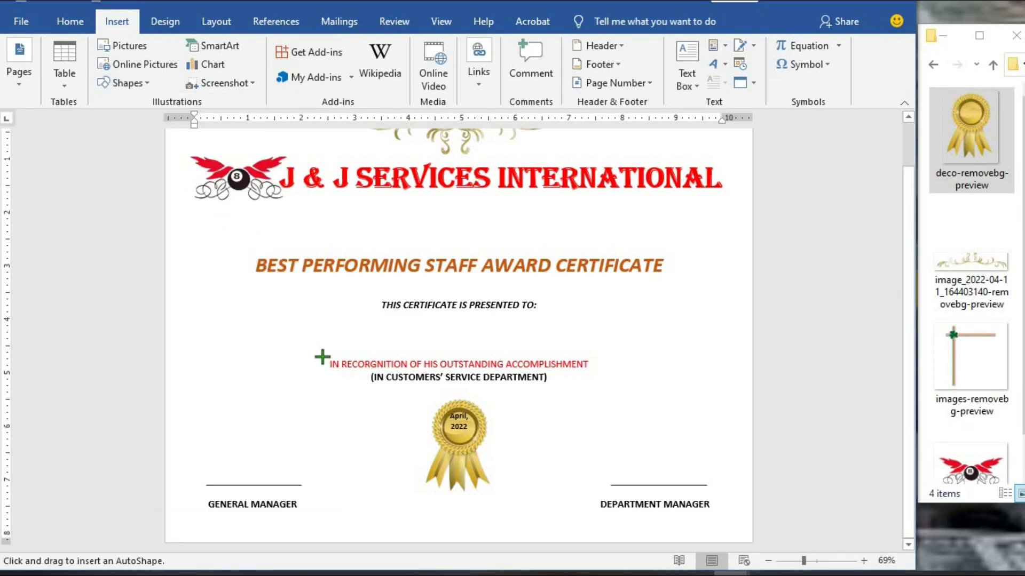
drag(322, 357, 588, 356)
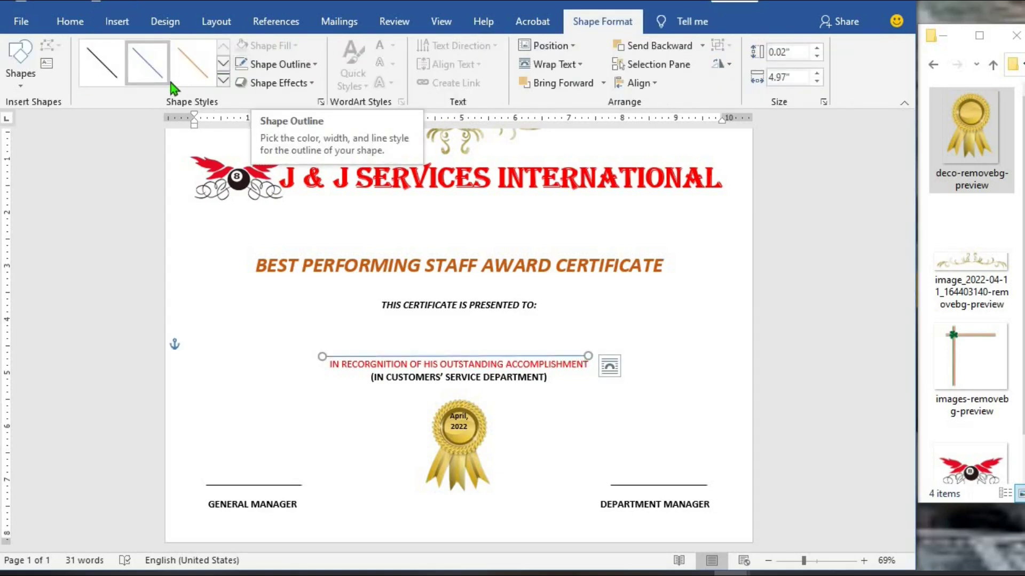
click(106, 74)
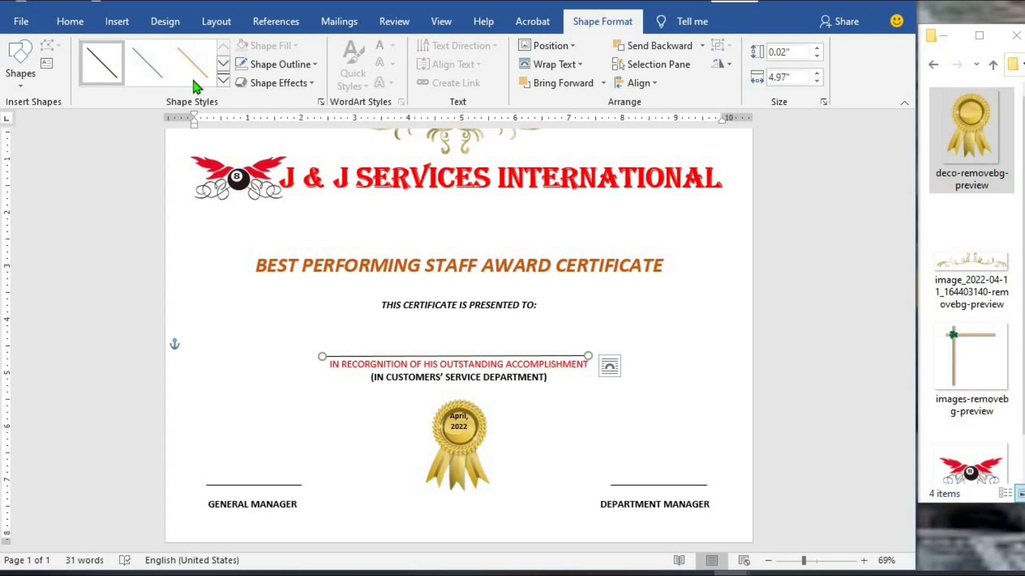
click(315, 66)
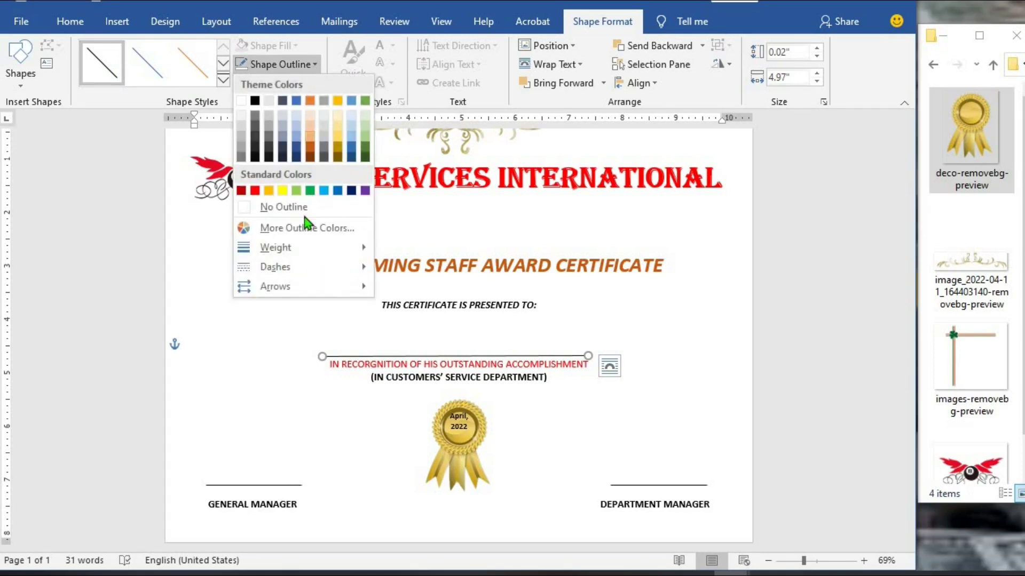
mouse_move(301, 248)
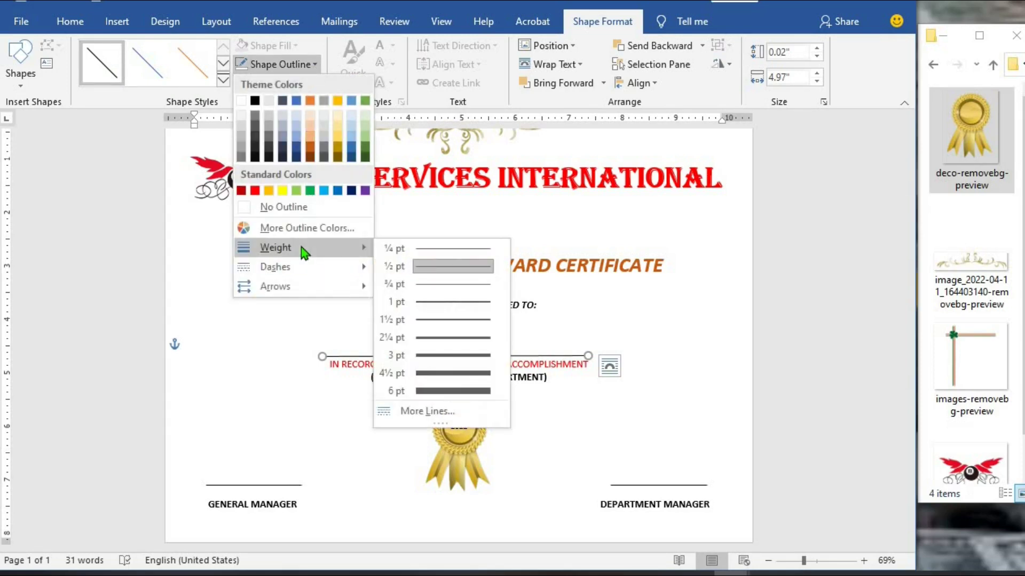
click(451, 338)
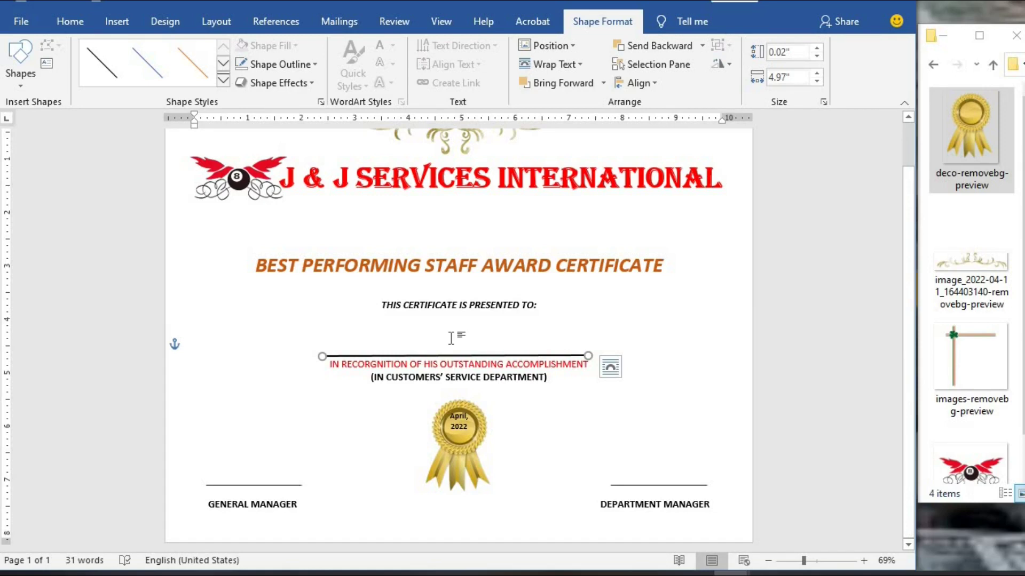
click(451, 338)
- Insert a simple text box reading TECH OFFICE SOFTWARE, set to In Front of Text
click(118, 24)
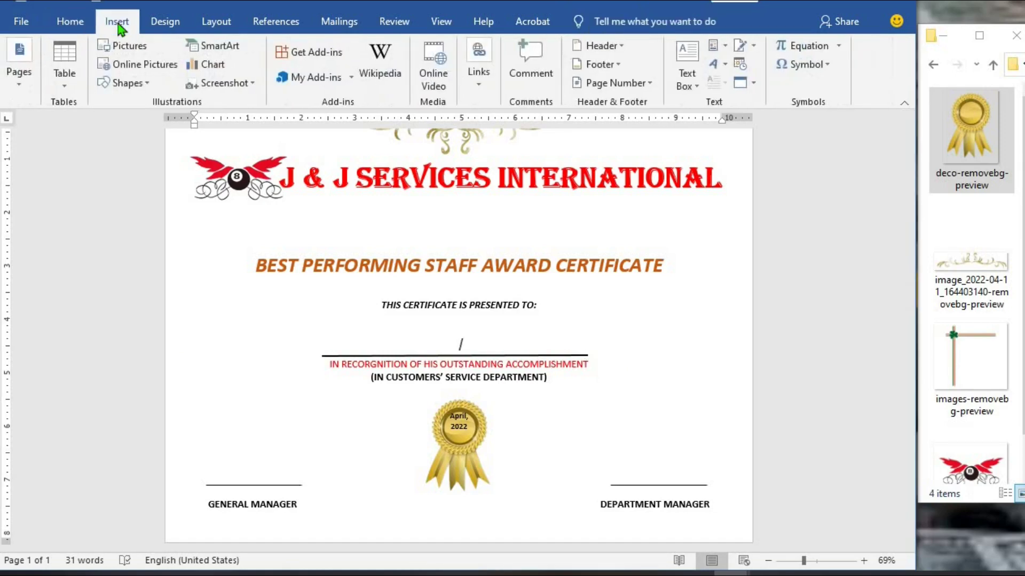
click(695, 86)
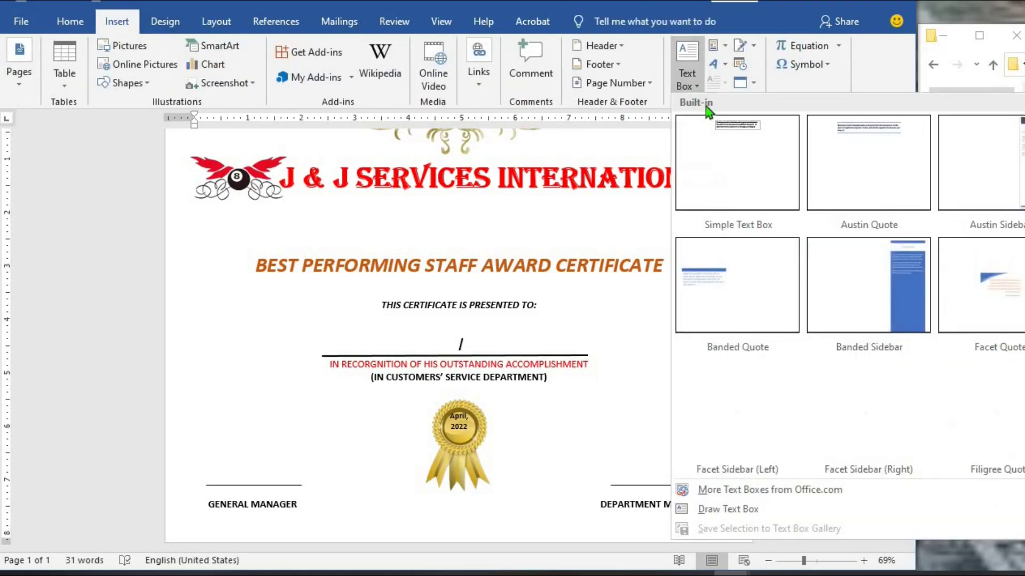
click(726, 148)
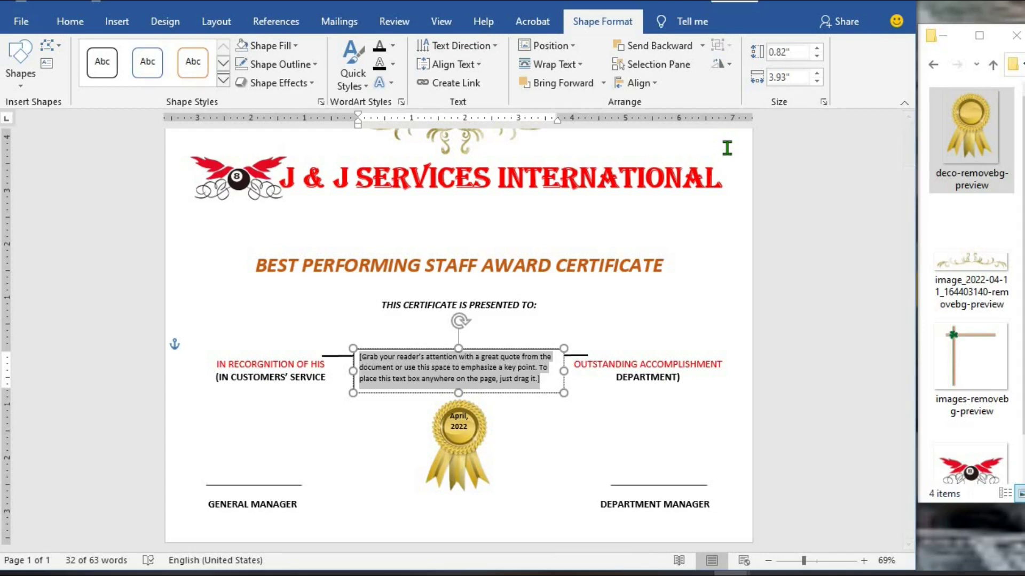
key(Delete)
text(TECH OFFICE SOFTWAR)
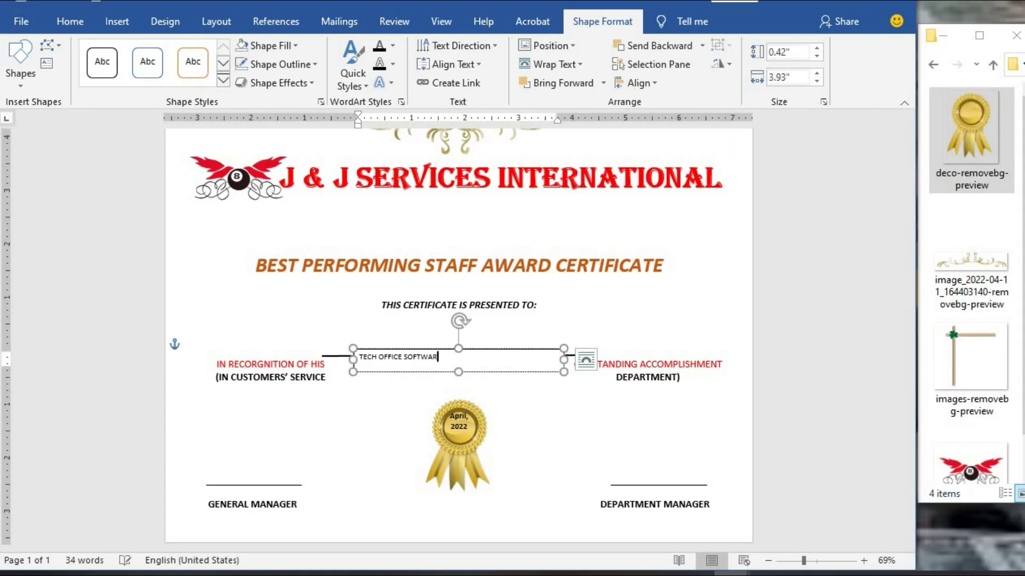
key(Escape)
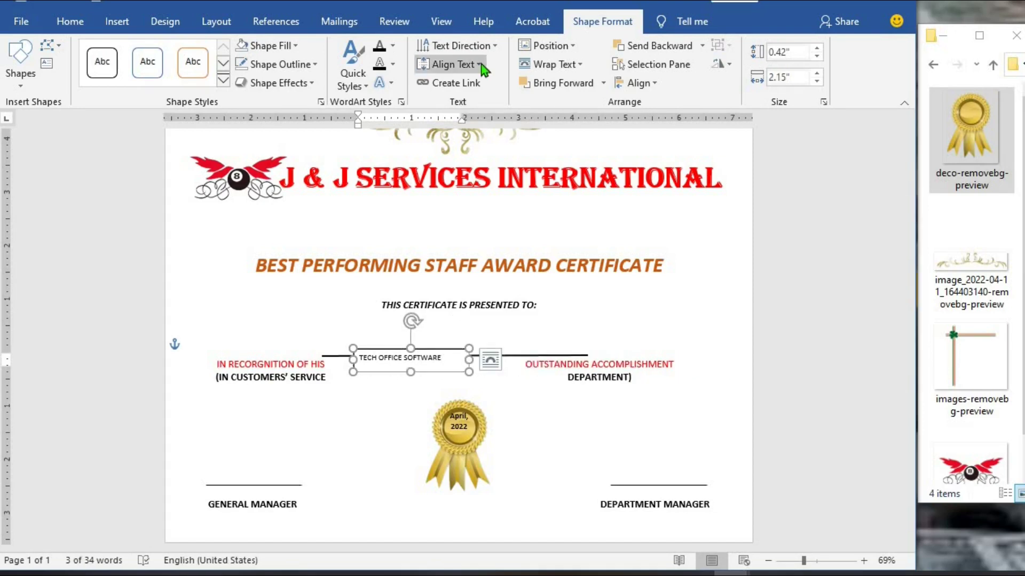
click(578, 62)
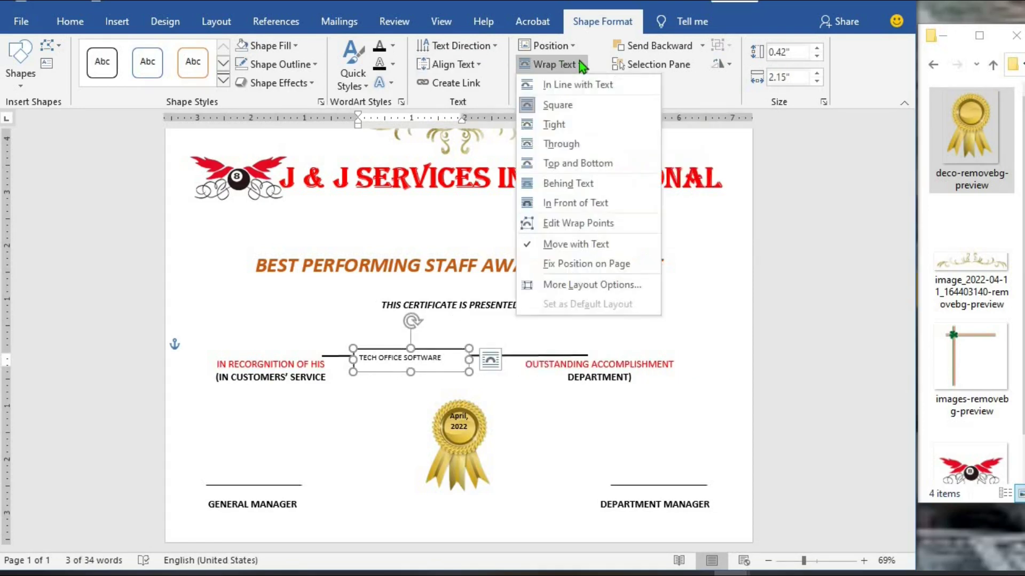
click(590, 205)
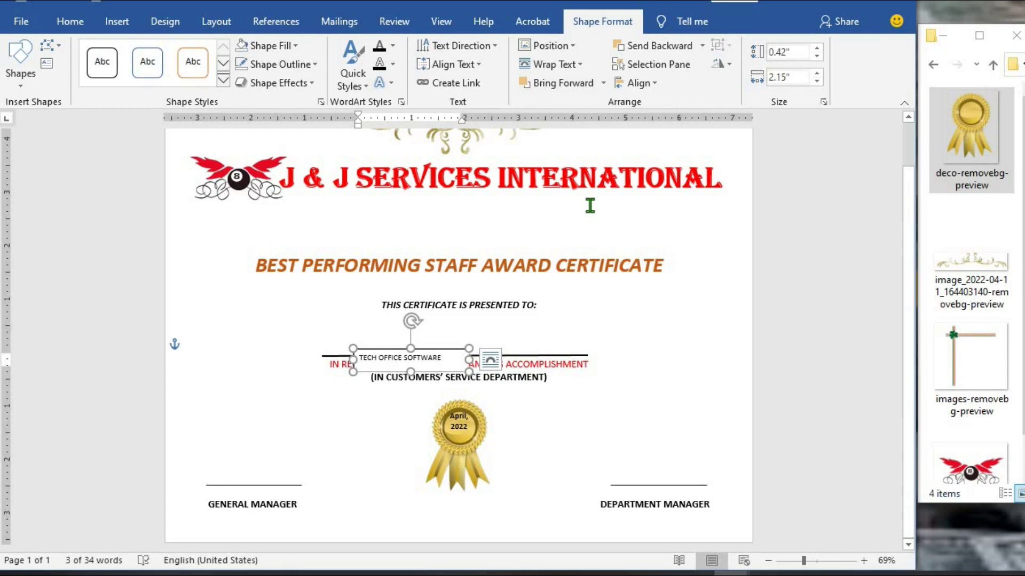
- Centre and bold the name, enlarge its font, and widen the box onto the recipient line
click(70, 21)
click(319, 78)
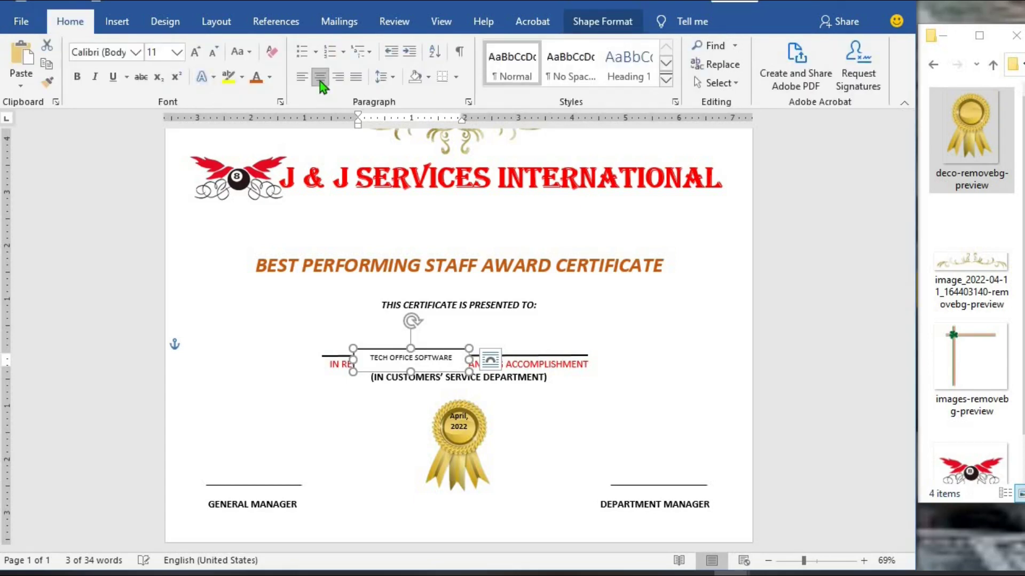
double_click(416, 359)
key(ctrl+a)
click(77, 76)
click(195, 54)
click(196, 53)
click(196, 54)
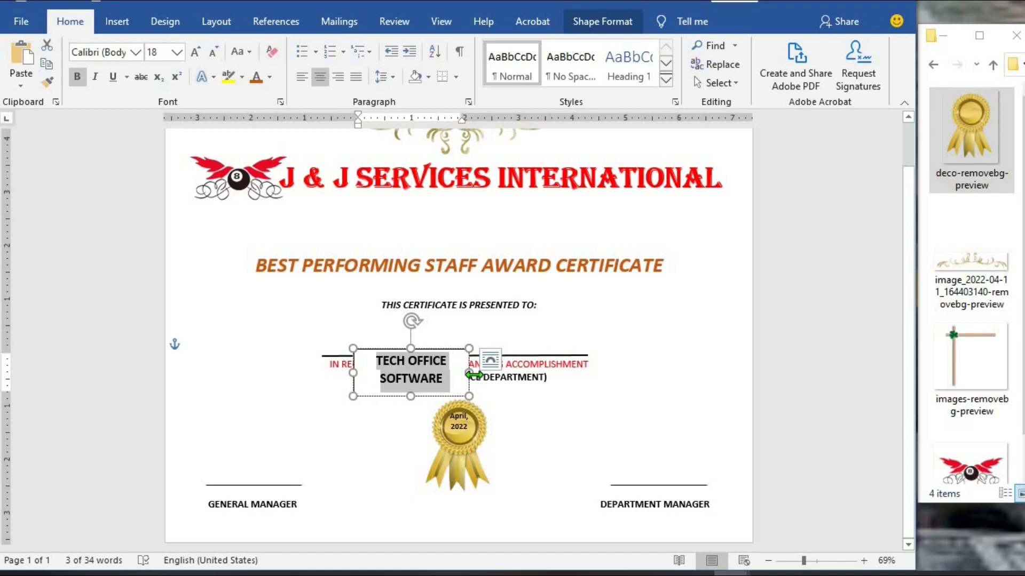
drag(470, 375, 508, 376)
drag(415, 343, 418, 337)
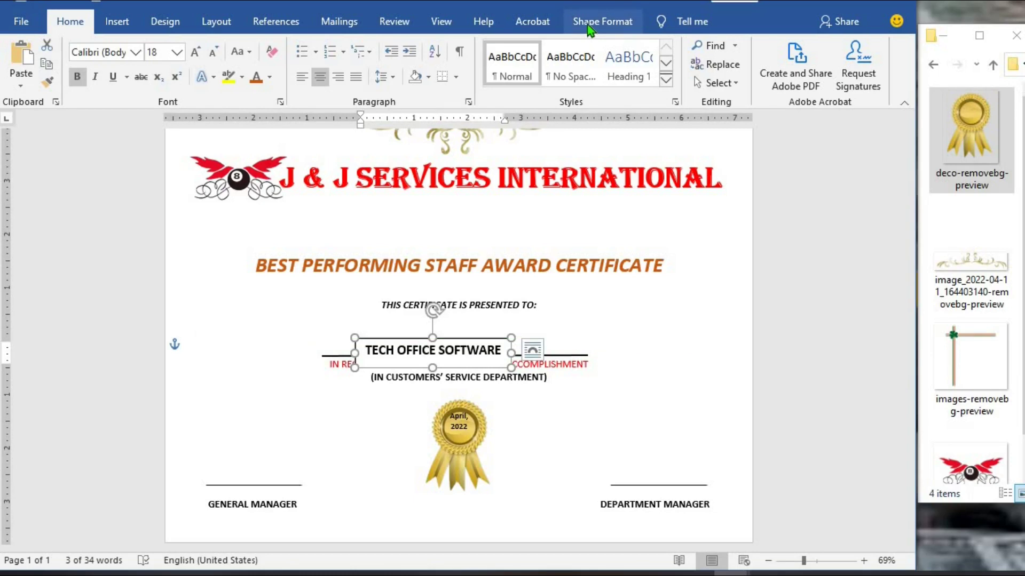
- Set the name box's Shape Fill and Shape Outline to none
click(588, 24)
click(295, 47)
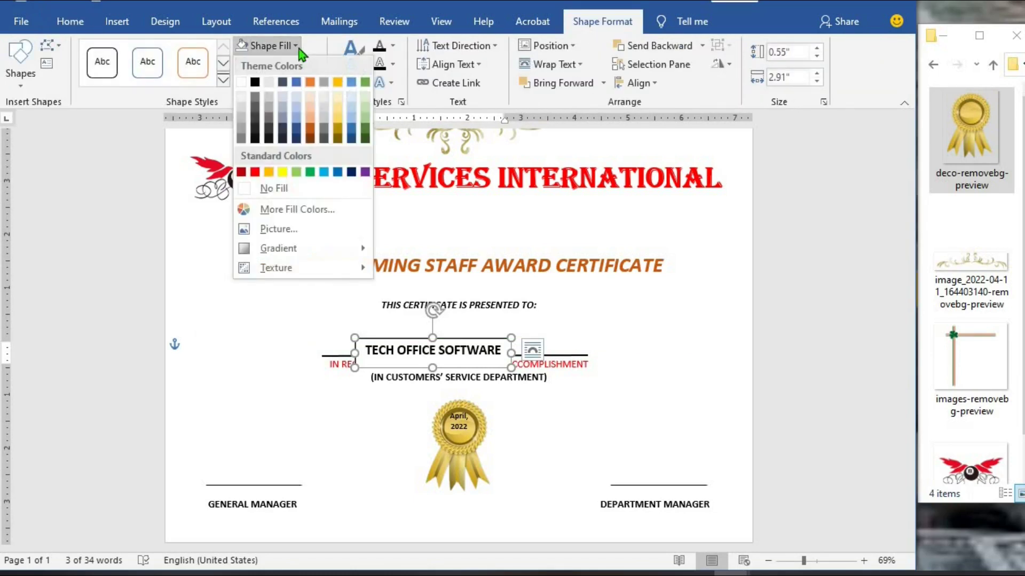
click(248, 189)
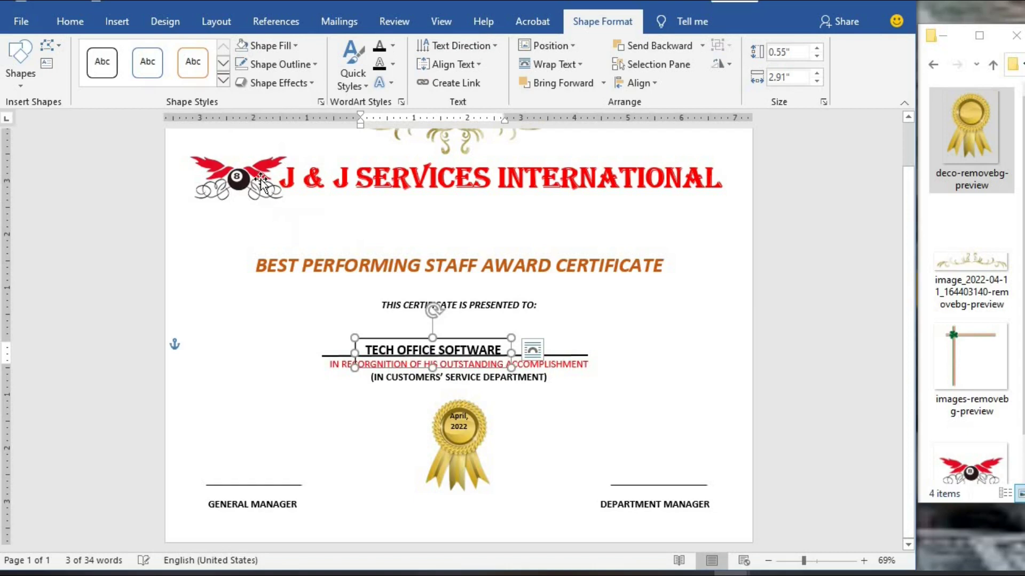
click(315, 64)
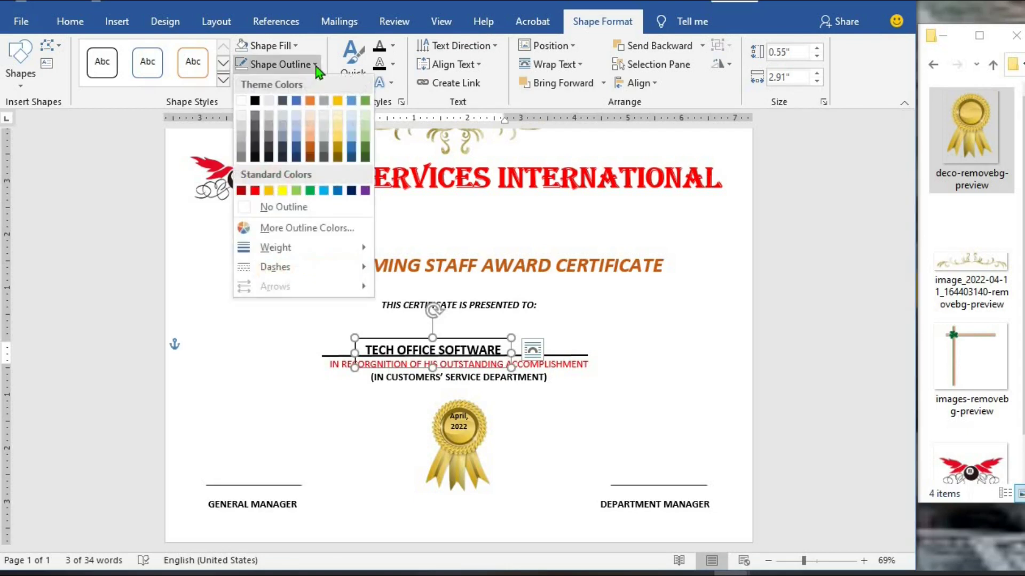
click(249, 206)
click(621, 341)
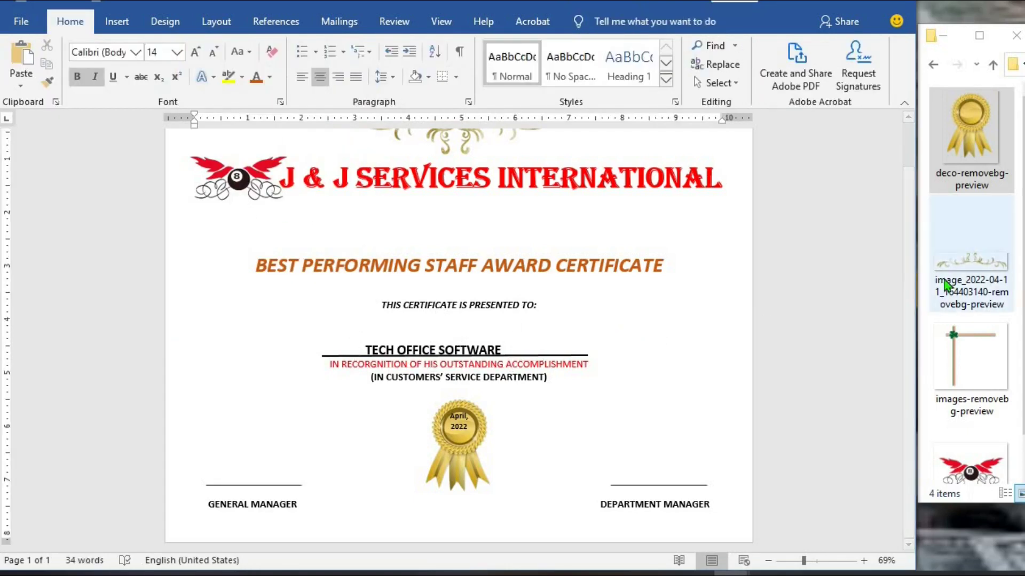
- Paste the LOGO-removebg-preview image below the heading and set it In Front of Text
right_click(987, 467)
click(816, 523)
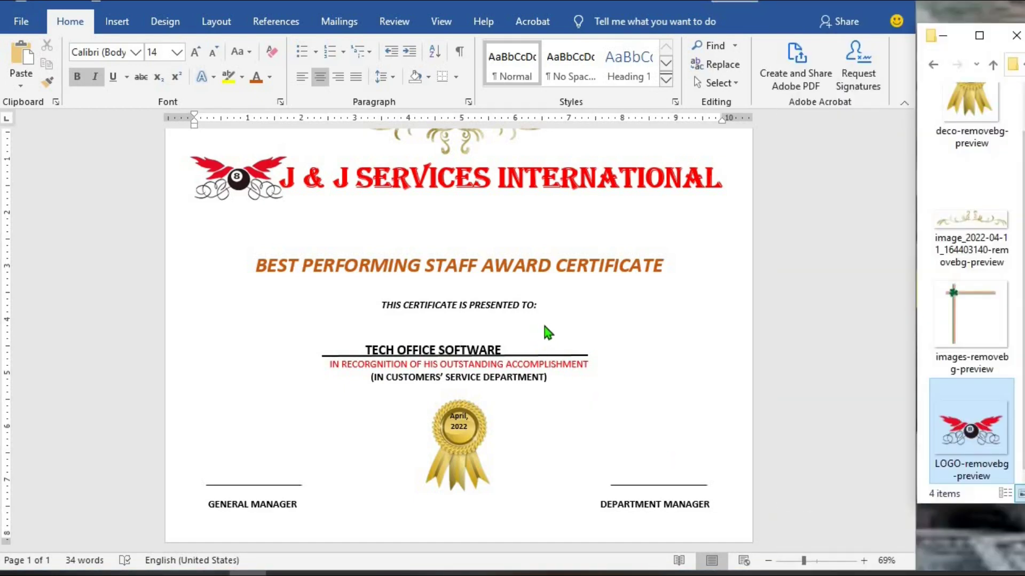
click(466, 225)
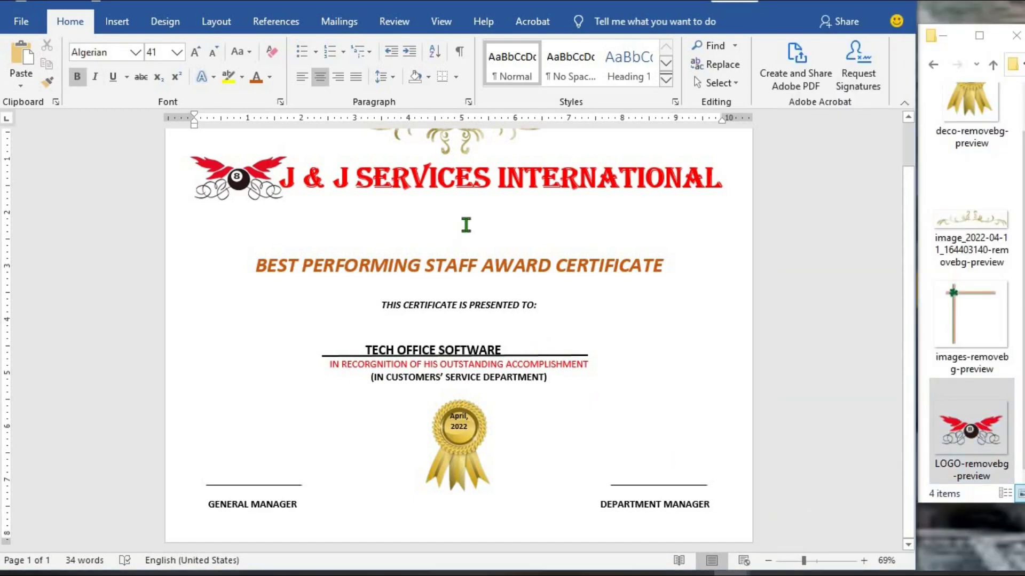
key(ctrl+v)
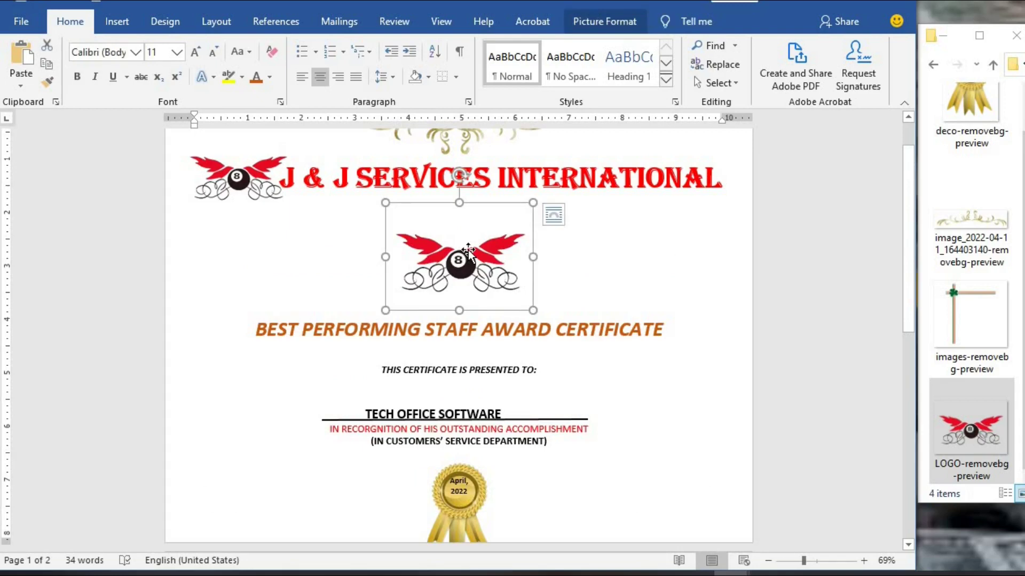
click(609, 30)
click(575, 65)
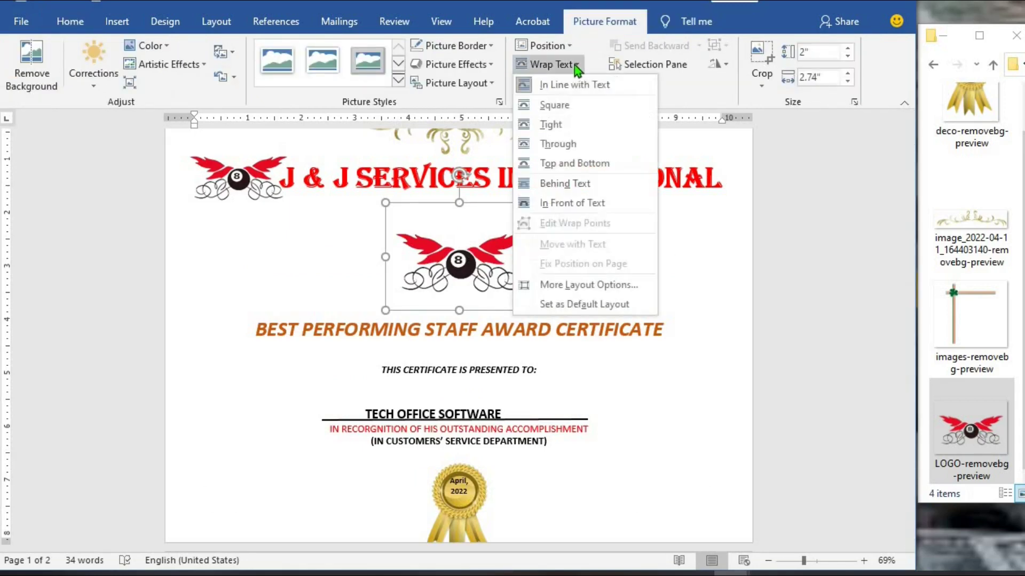
click(572, 203)
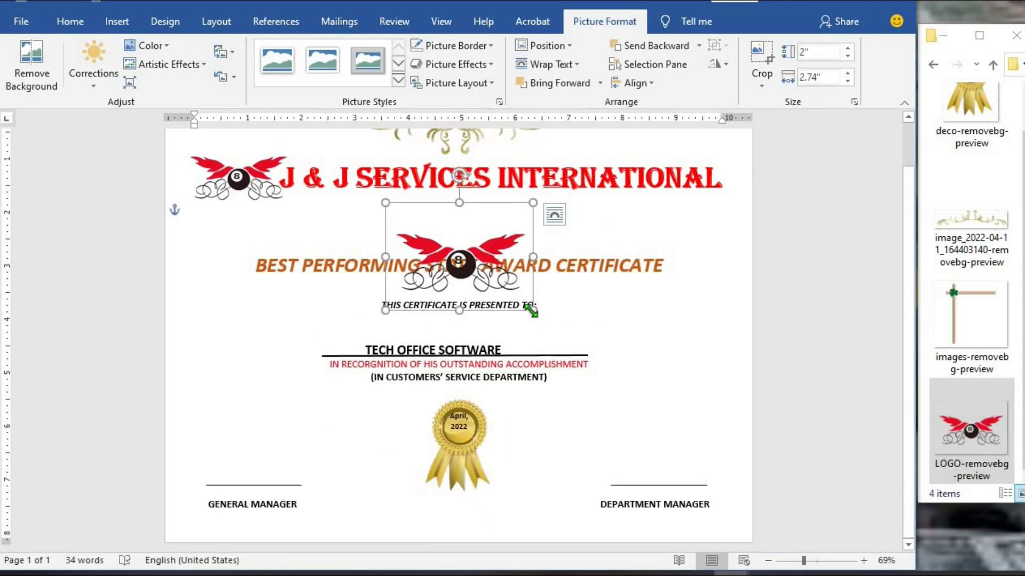
- Enlarge the logo across most of the page and place it Behind Text
drag(532, 311, 750, 470)
drag(384, 469, 187, 549)
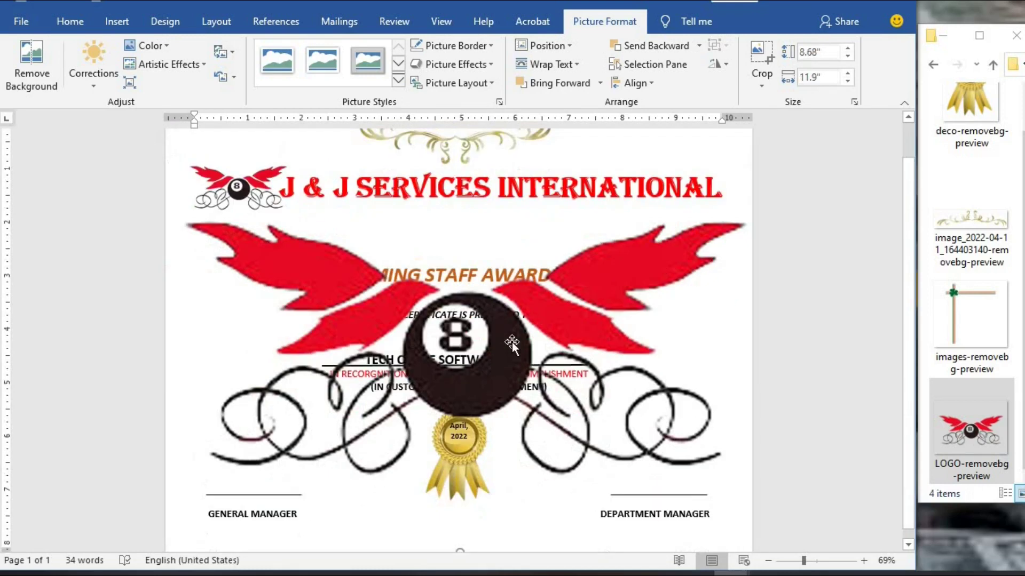
click(576, 65)
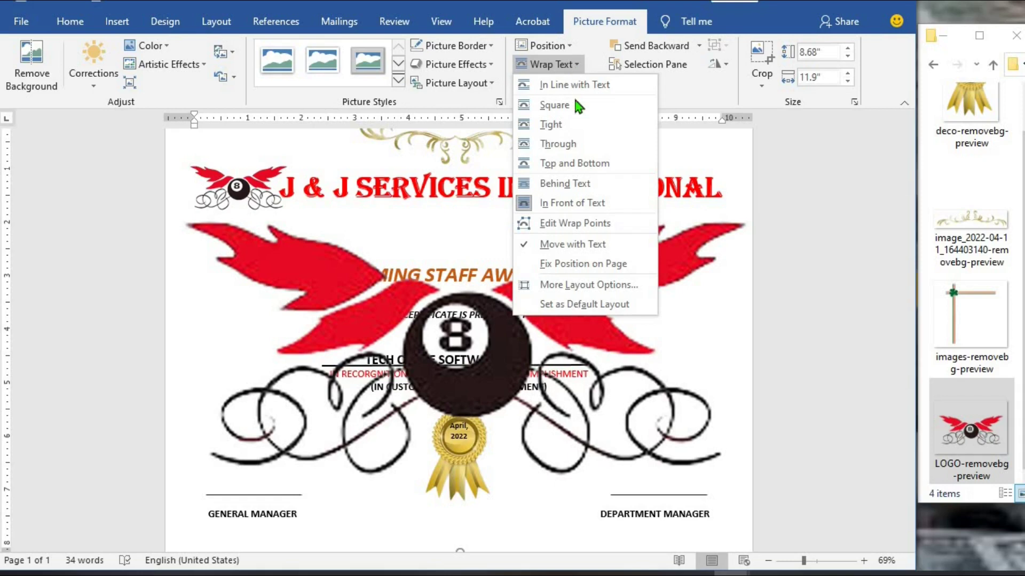
click(571, 184)
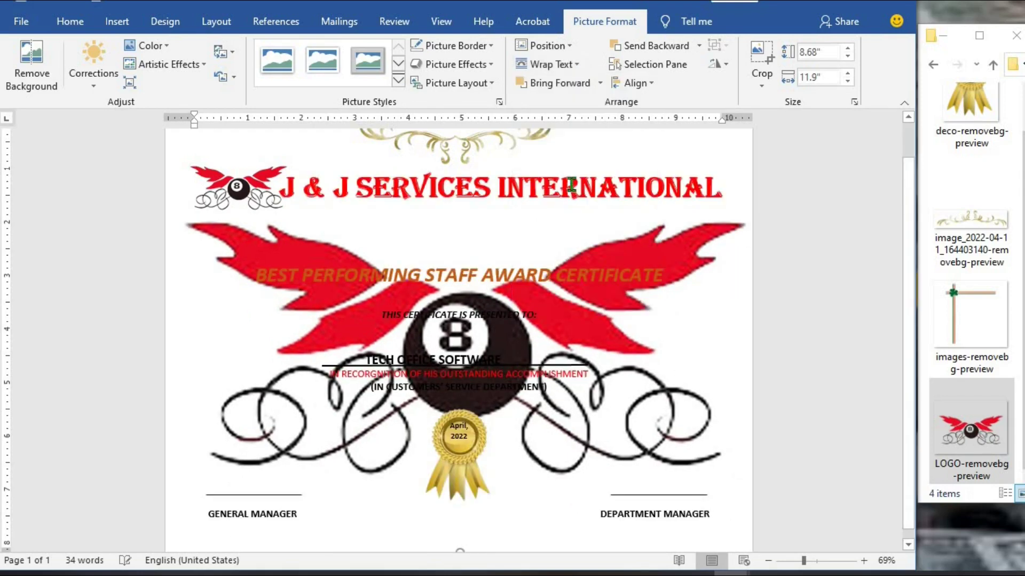
- Set the background logo's sharpness to -100% and brightness to 48% in Format Picture
right_click(582, 424)
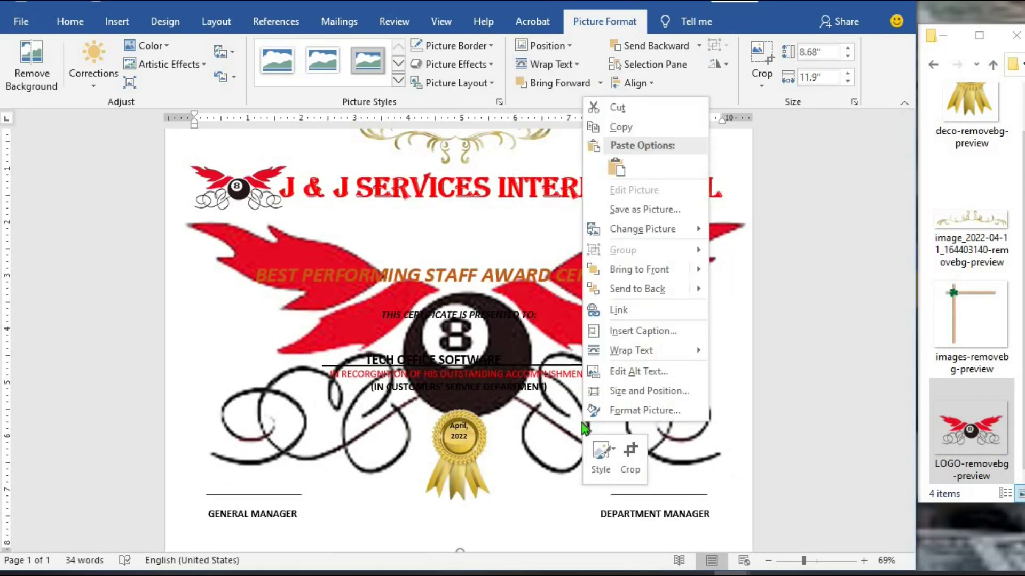
click(632, 411)
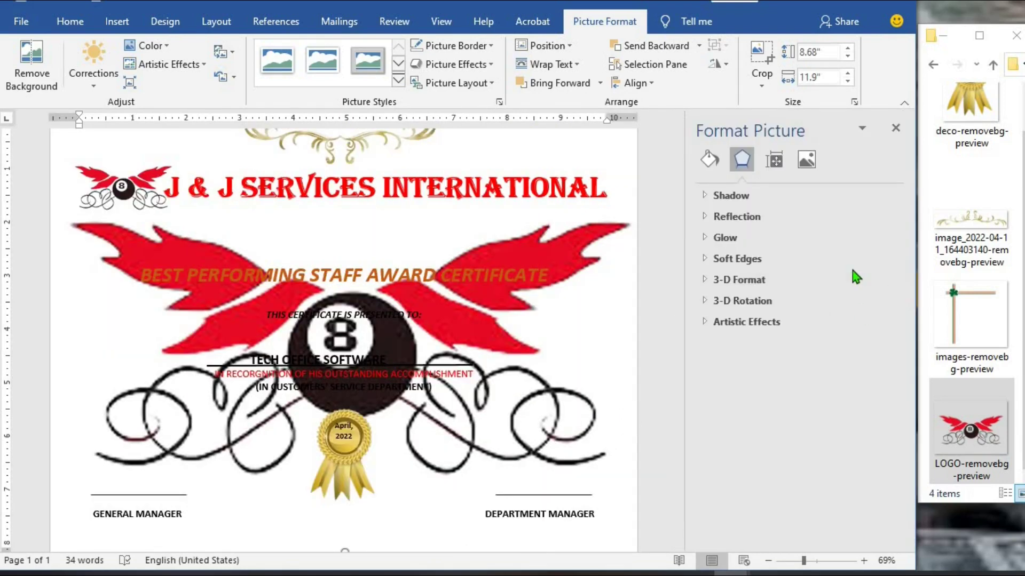
click(808, 160)
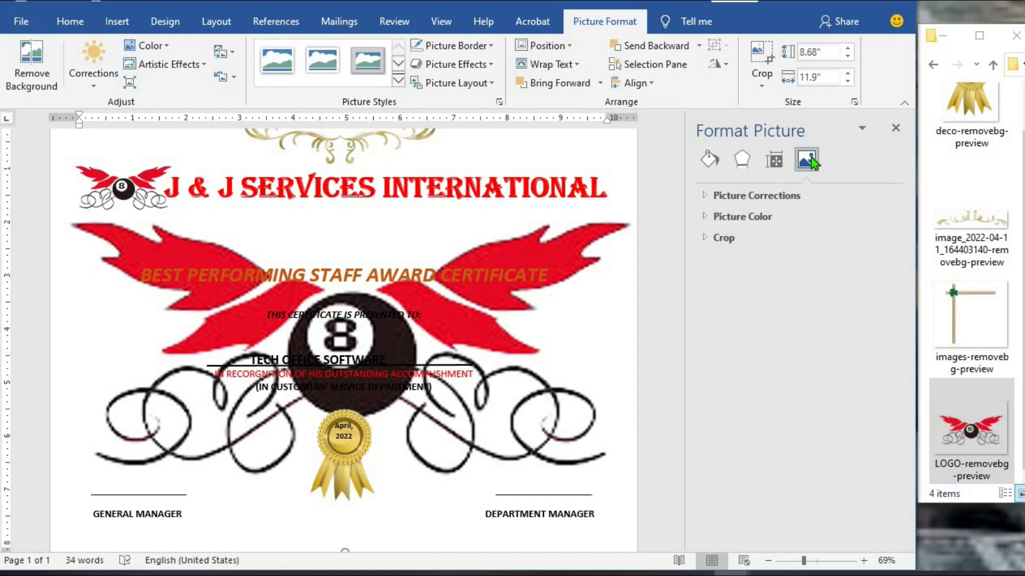
click(754, 202)
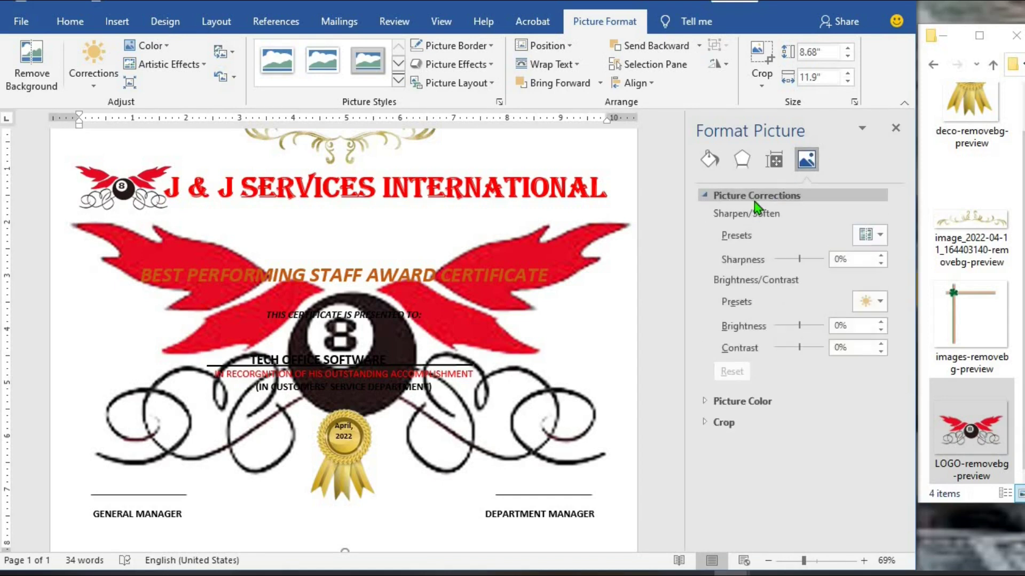
drag(799, 259, 780, 260)
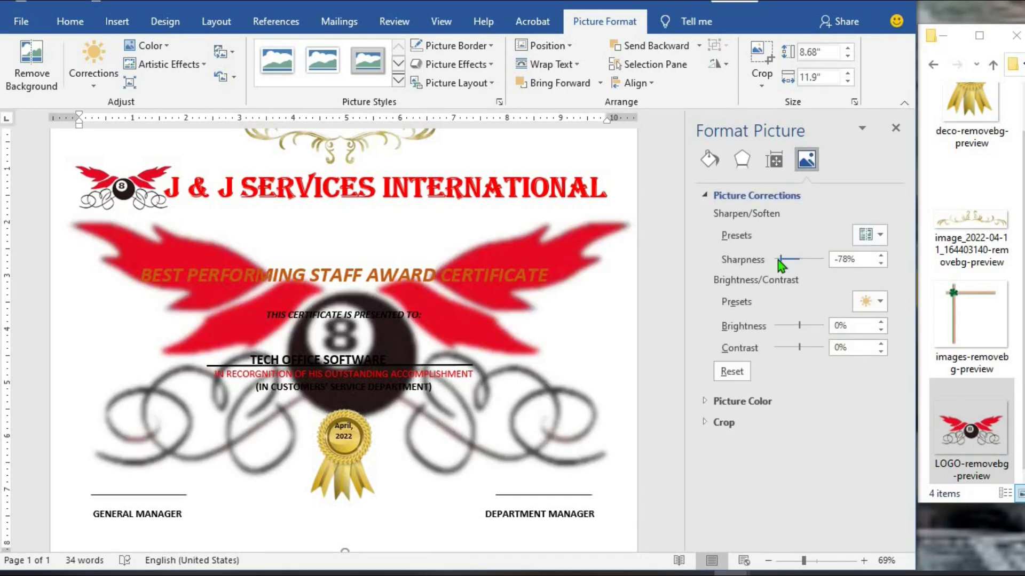
drag(781, 265, 775, 260)
drag(799, 325, 812, 327)
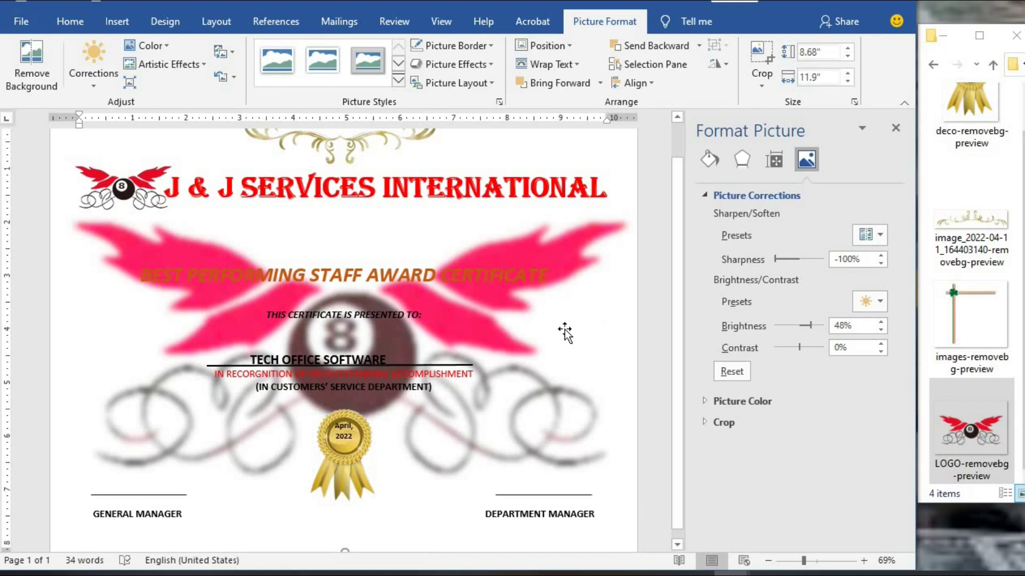
- Colour the BEST PERFORMING STAFF AWARD CERTIFICATE heading Black, Text 1, Lighter 15%
triple_click(528, 276)
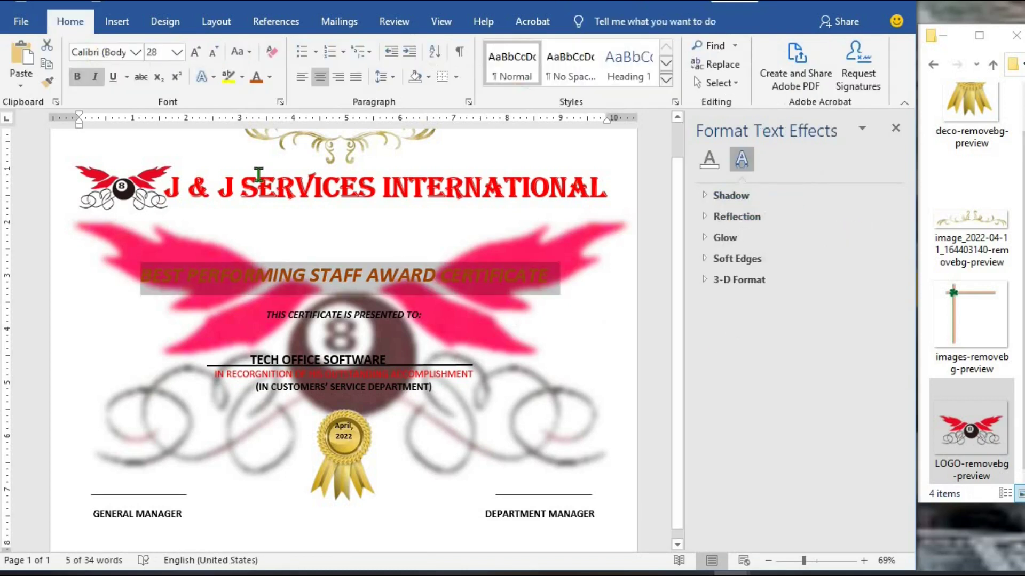
click(269, 76)
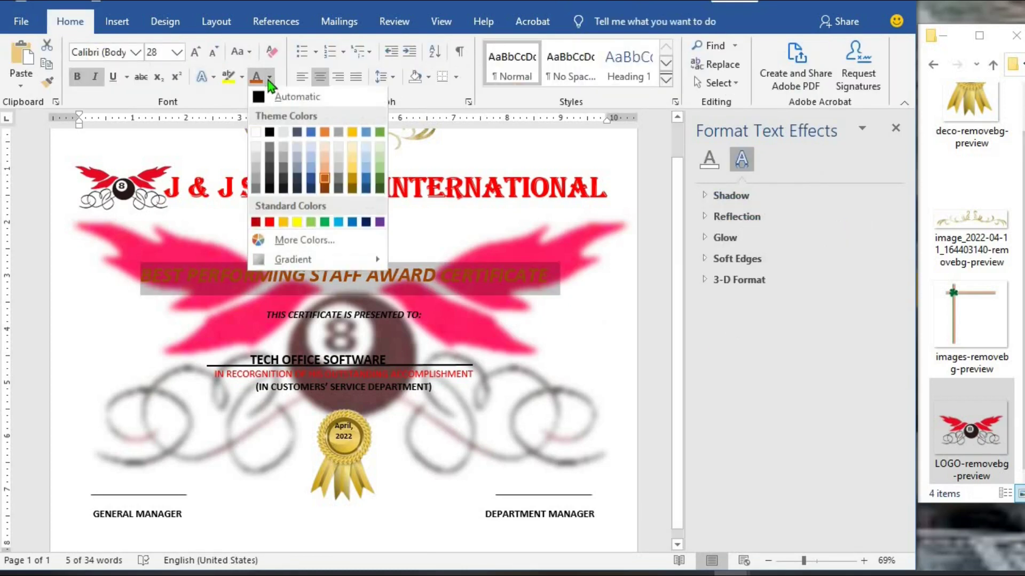
click(270, 180)
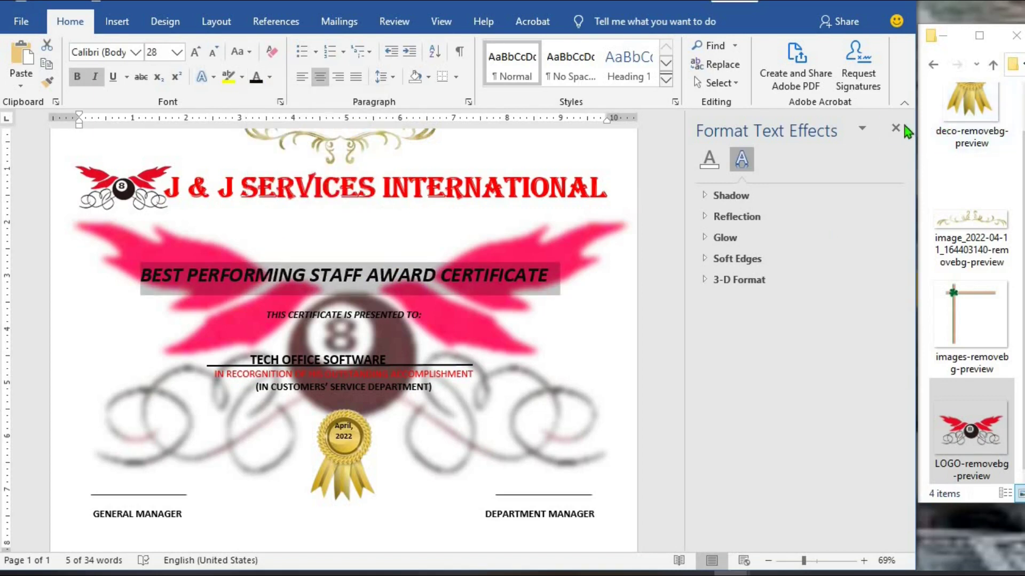
click(896, 129)
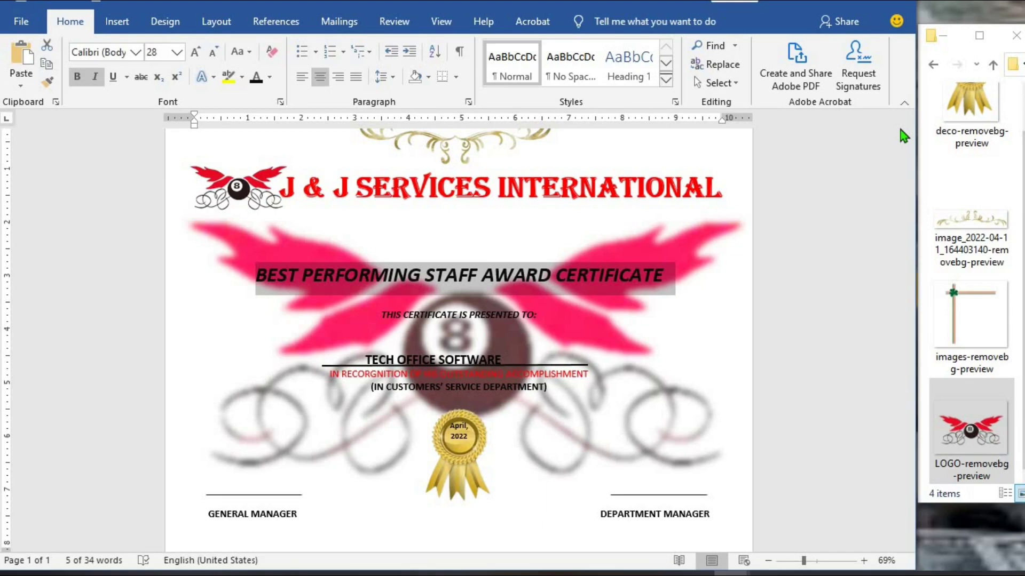
click(169, 22)
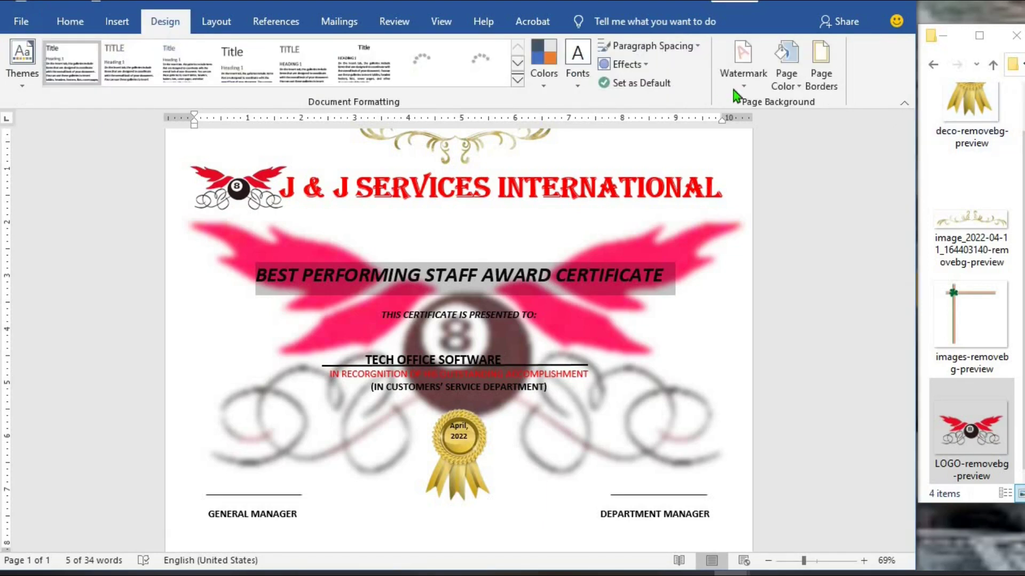
click(823, 73)
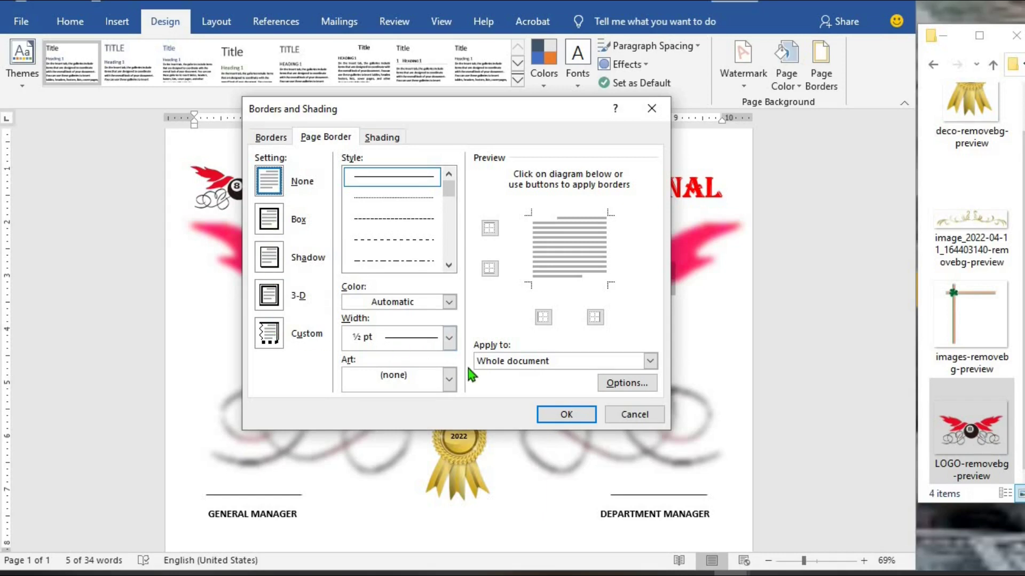
click(450, 379)
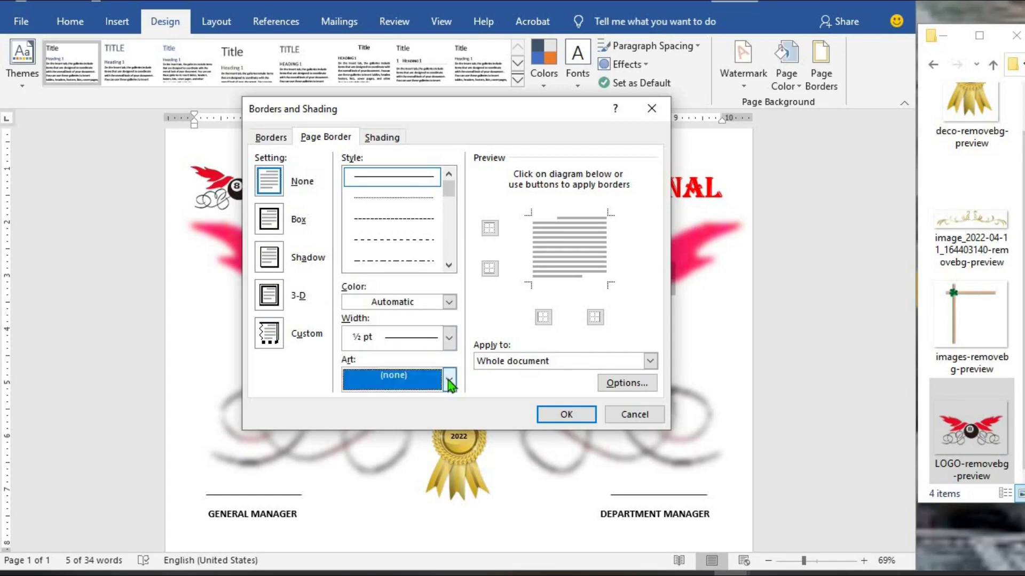
scroll(450, 427, down, 3)
scroll(451, 468, down, 8)
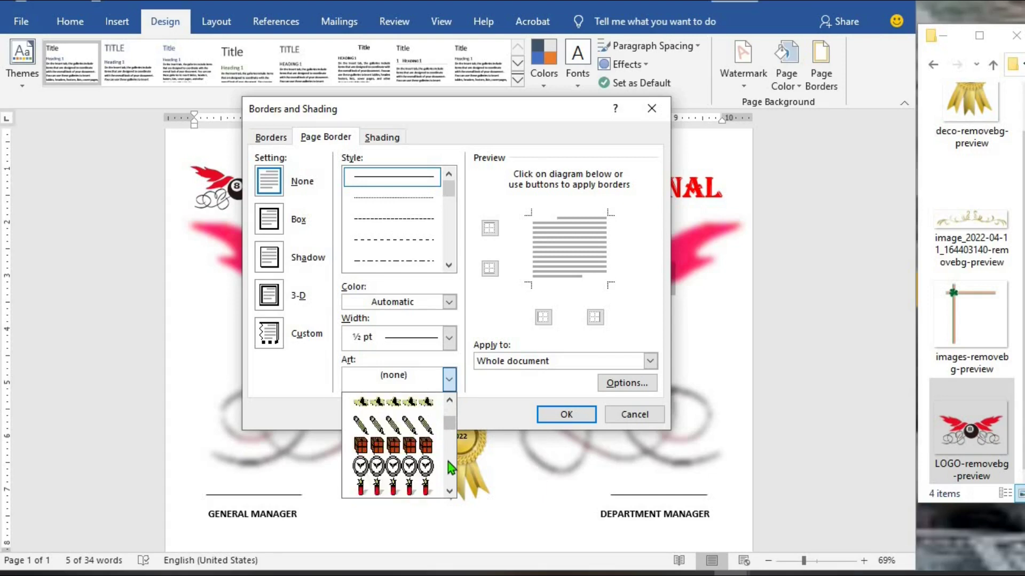
scroll(451, 468, down, 3)
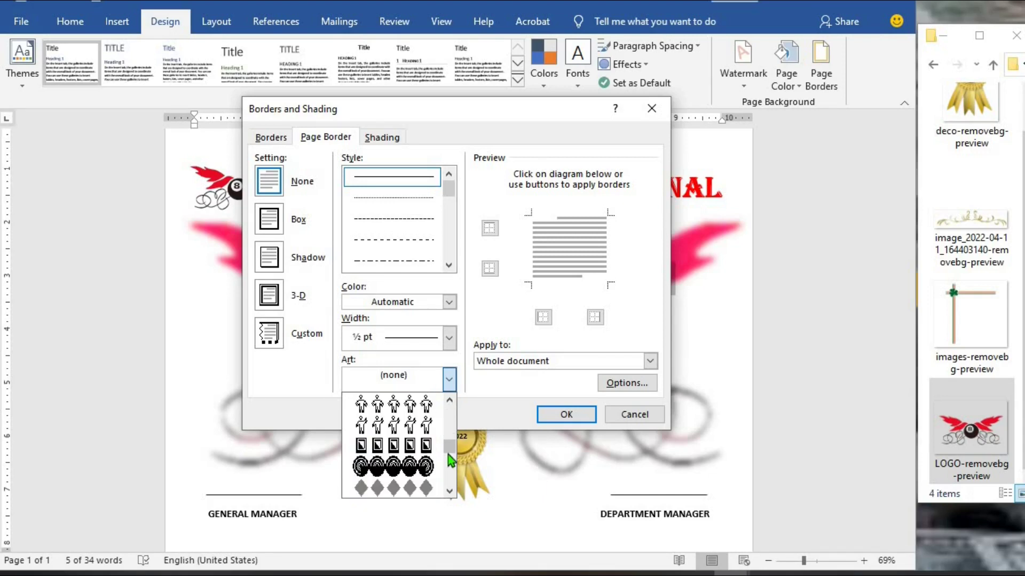
click(650, 113)
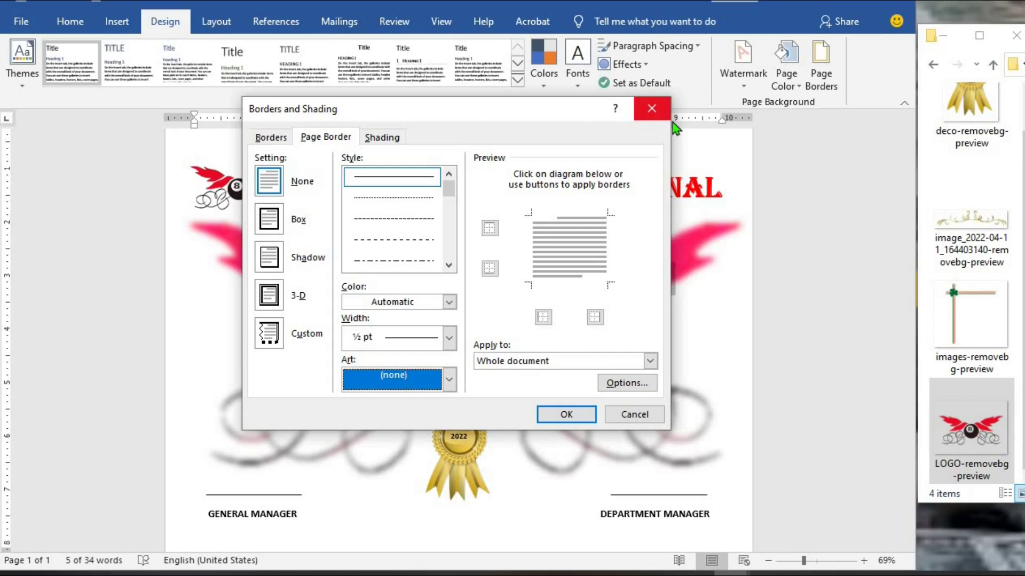
click(651, 111)
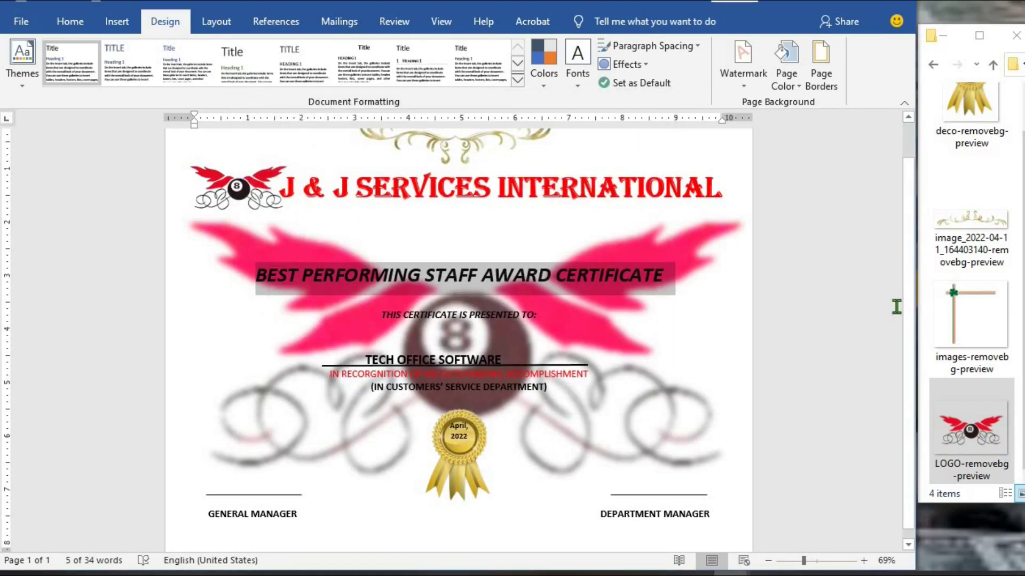
- Copy images-removebg-preview from Explorer and paste it into the certificate
click(959, 316)
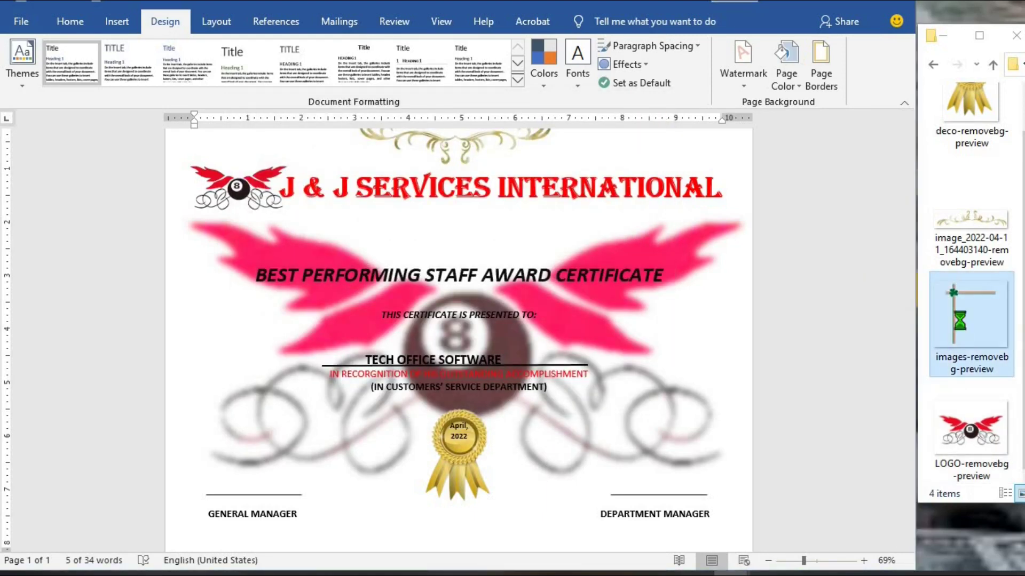
right_click(959, 315)
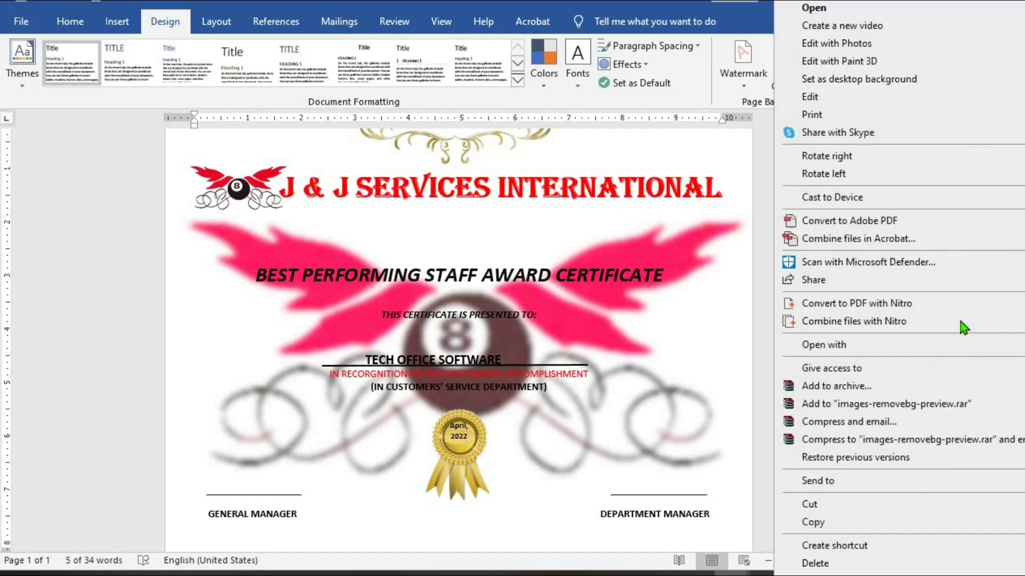
click(834, 523)
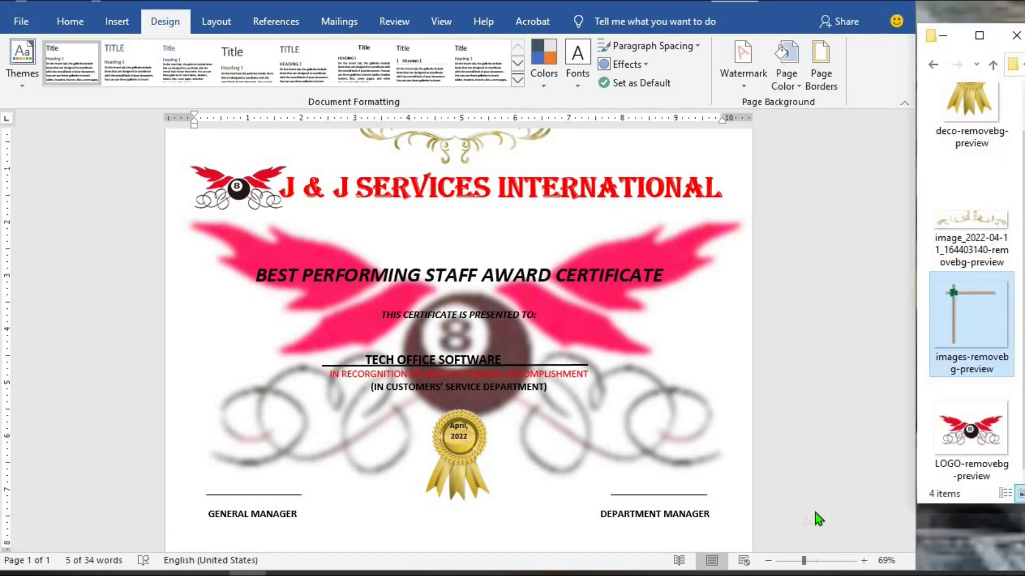
click(186, 241)
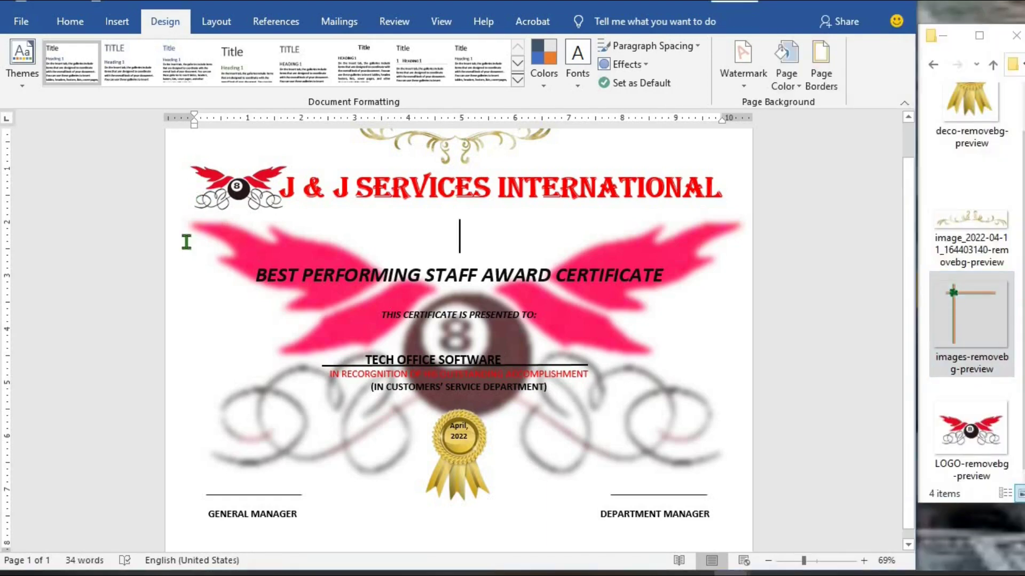
right_click(187, 242)
click(219, 313)
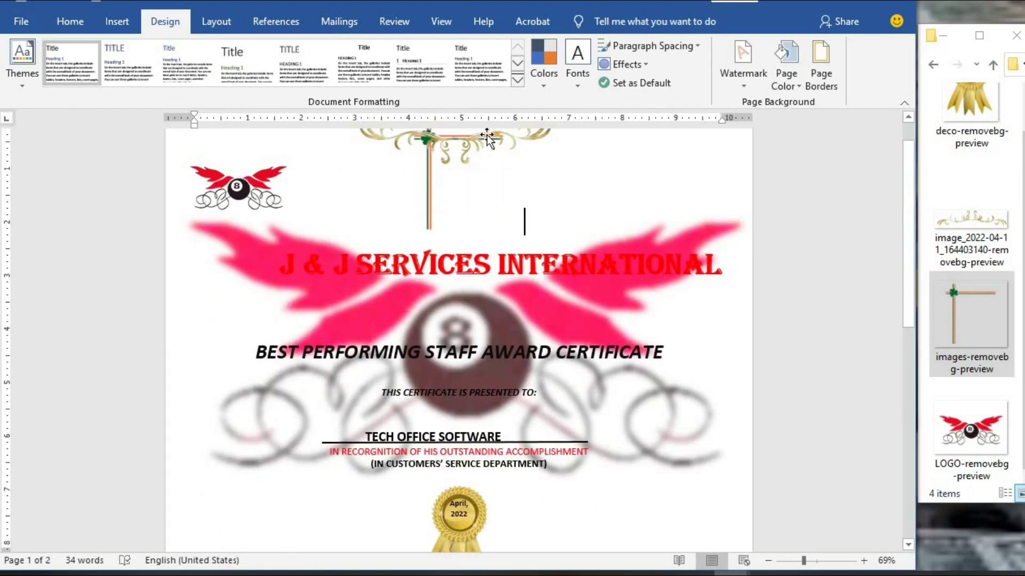
- Set the corner-bracket picture In Front of Text and enlarge it to 9.12" × 9.92"
click(443, 141)
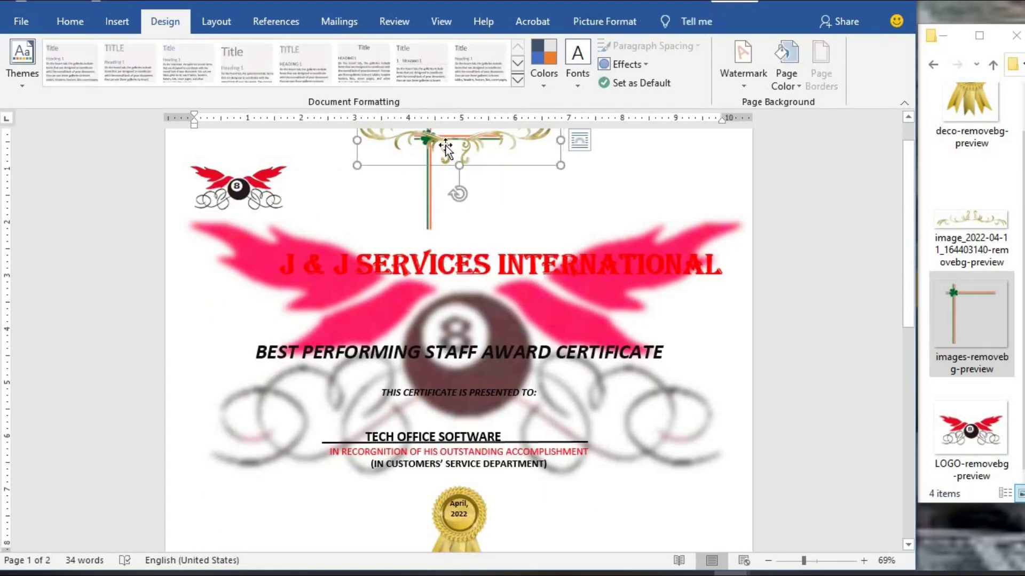
click(597, 24)
click(575, 68)
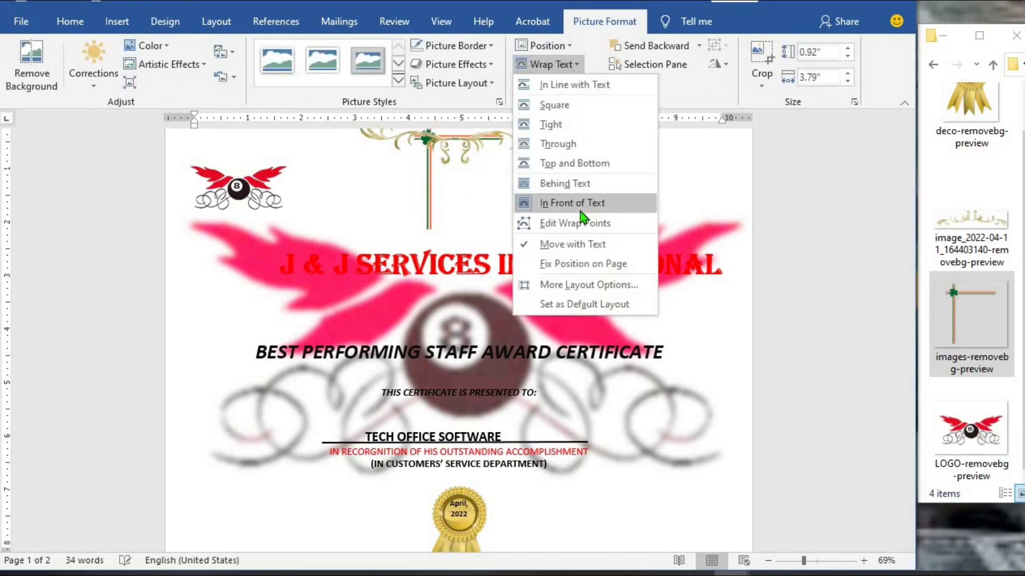
click(583, 206)
drag(580, 211, 479, 260)
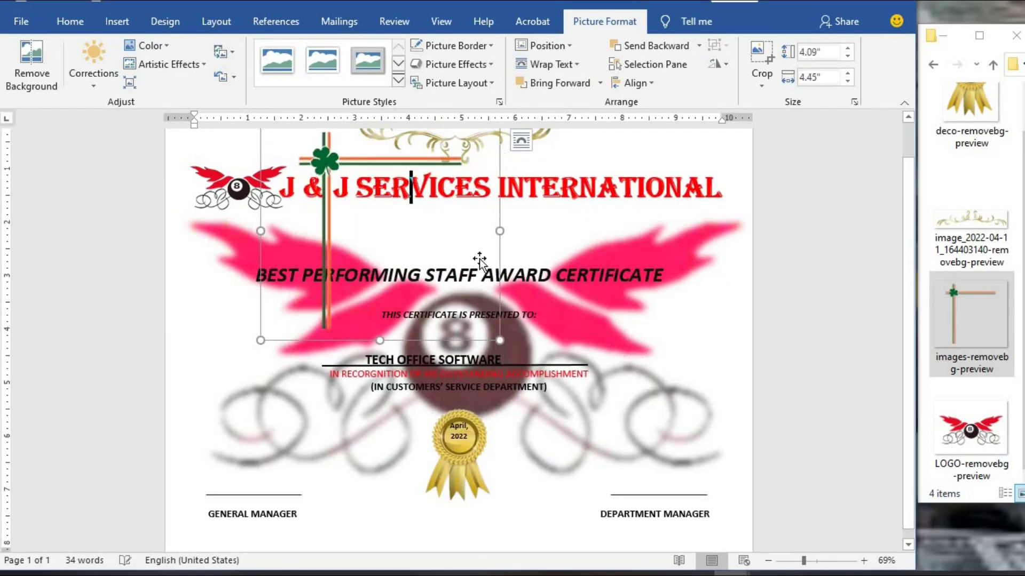
drag(497, 341, 682, 552)
- Align the corner bracket to the page's top-left and paste a second copy
ctrl+scroll(682, 553, down, 3)
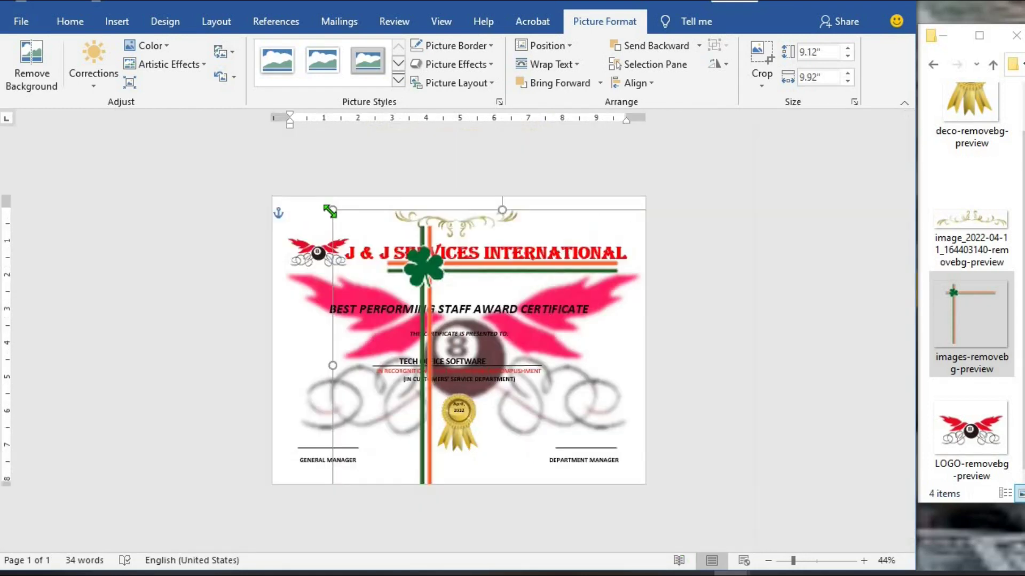
drag(399, 273, 289, 212)
right_click(289, 211)
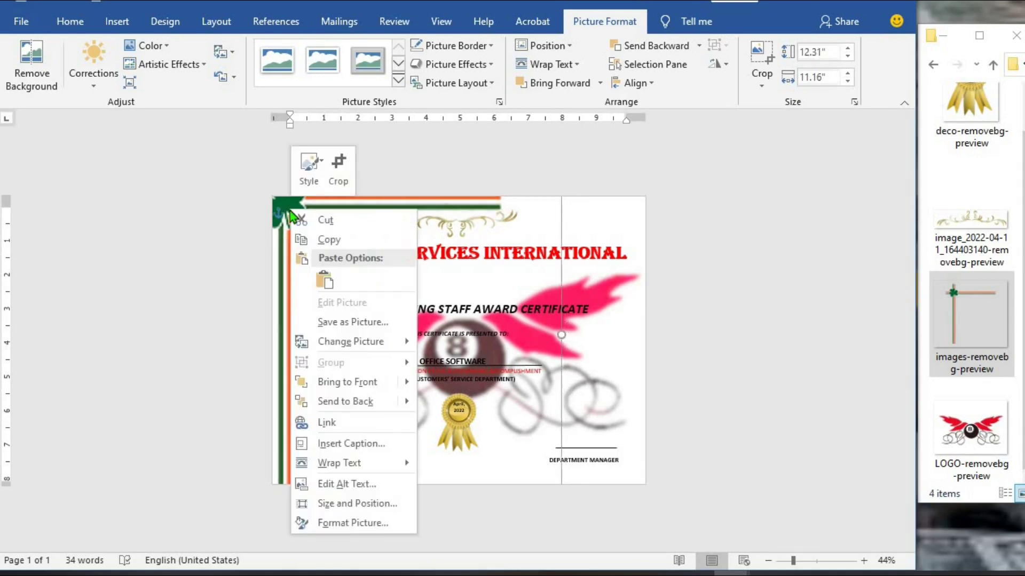
click(332, 238)
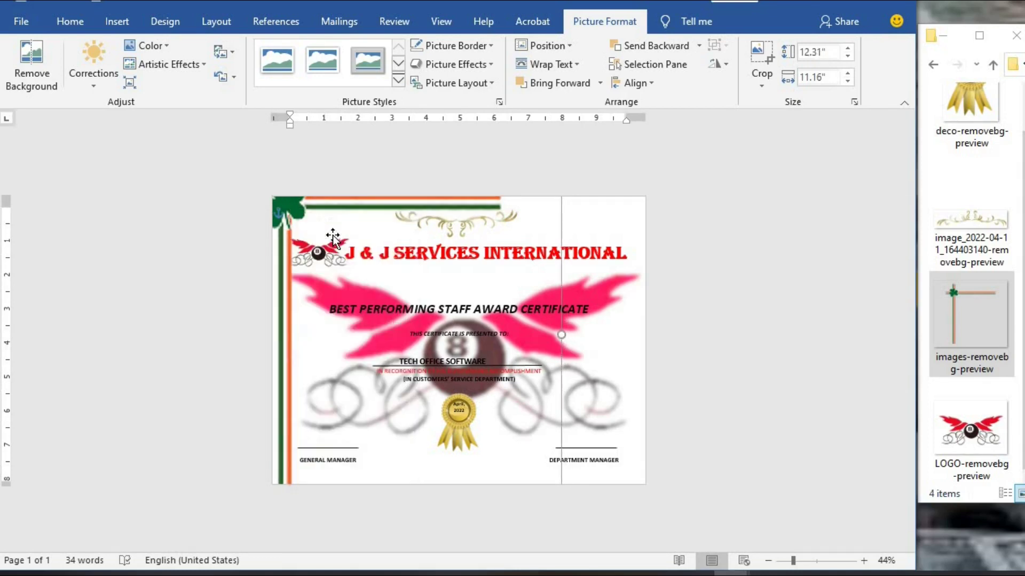
right_click(332, 238)
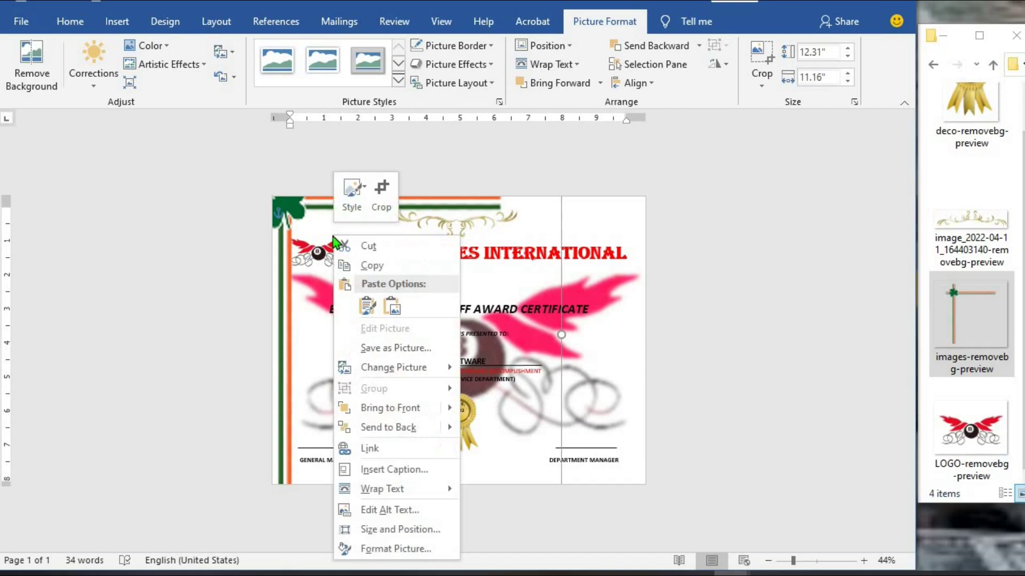
click(374, 314)
- Rotate the copy left 90° twice and move it to the bottom-right corner
drag(286, 265, 384, 277)
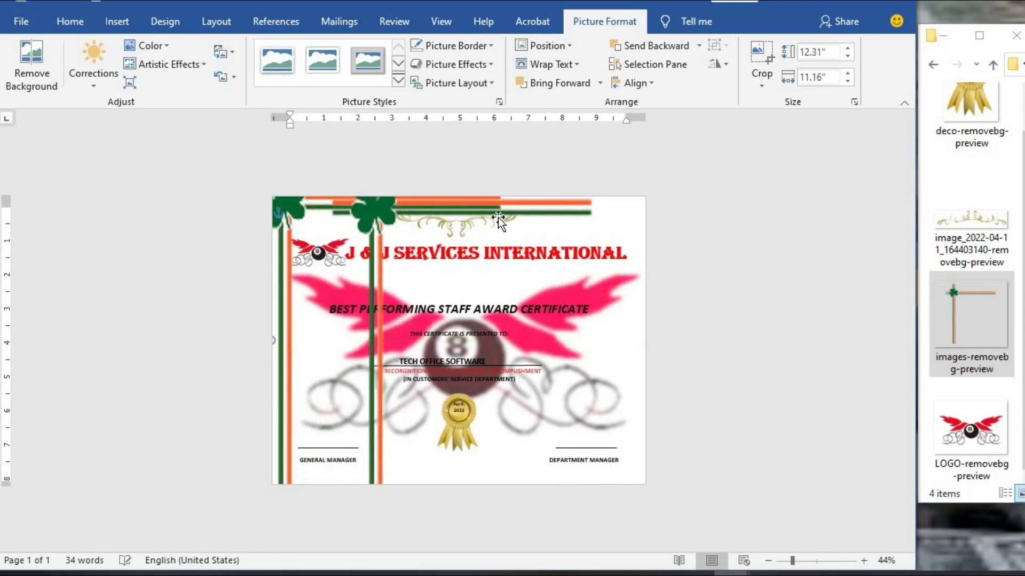
click(727, 64)
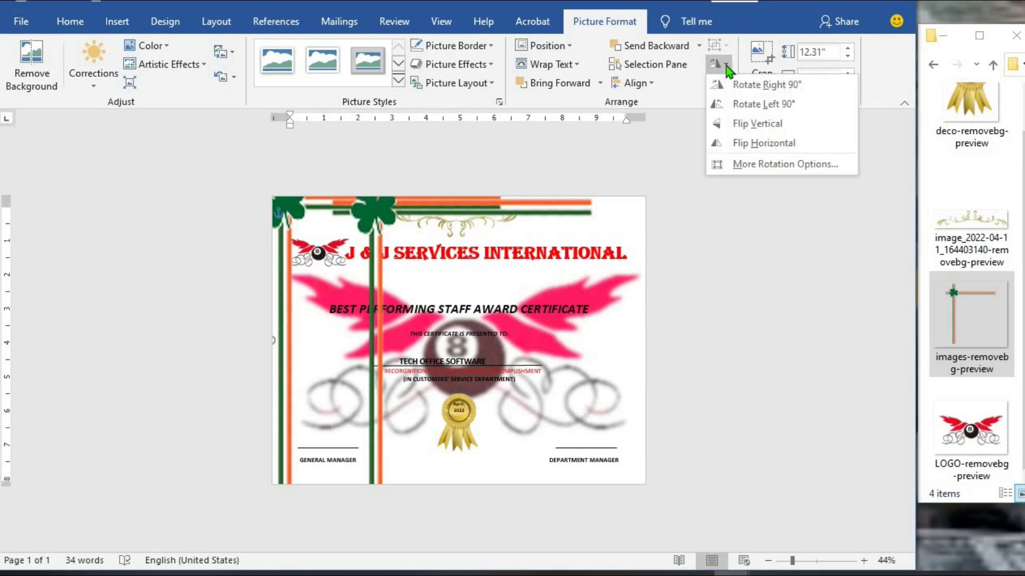
click(751, 105)
key(ctrl+y)
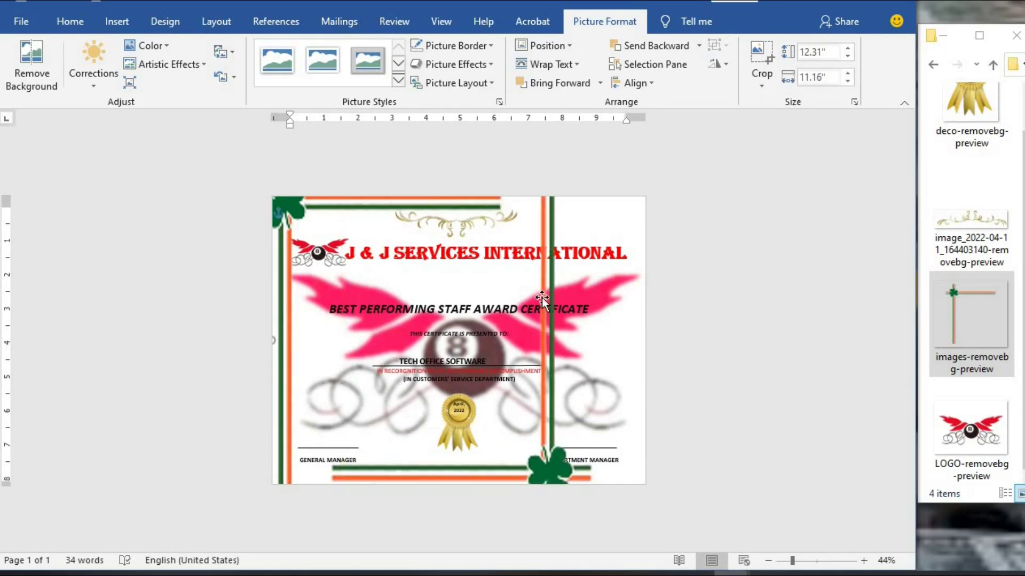
drag(541, 299, 629, 297)
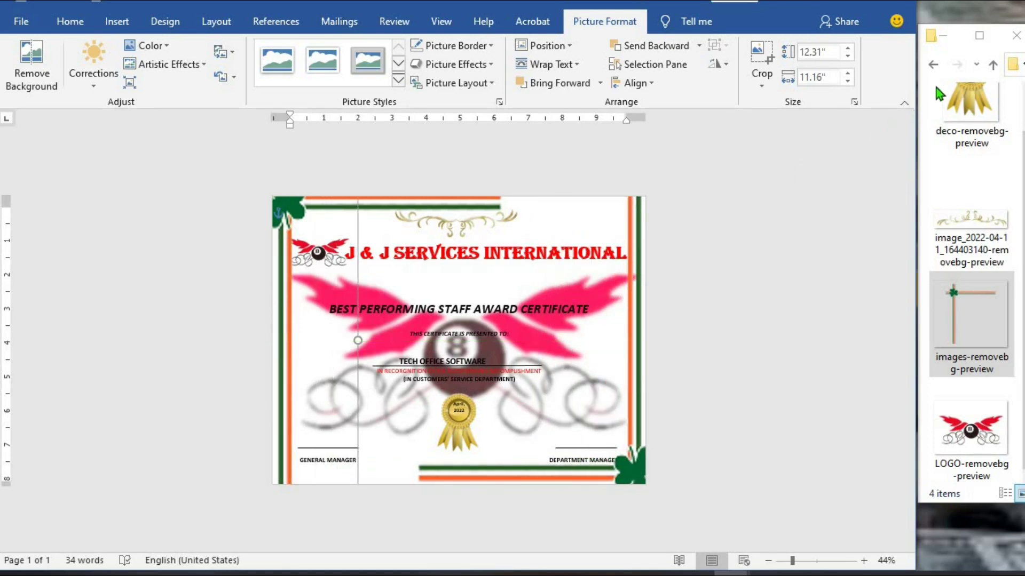
key(super+Up)
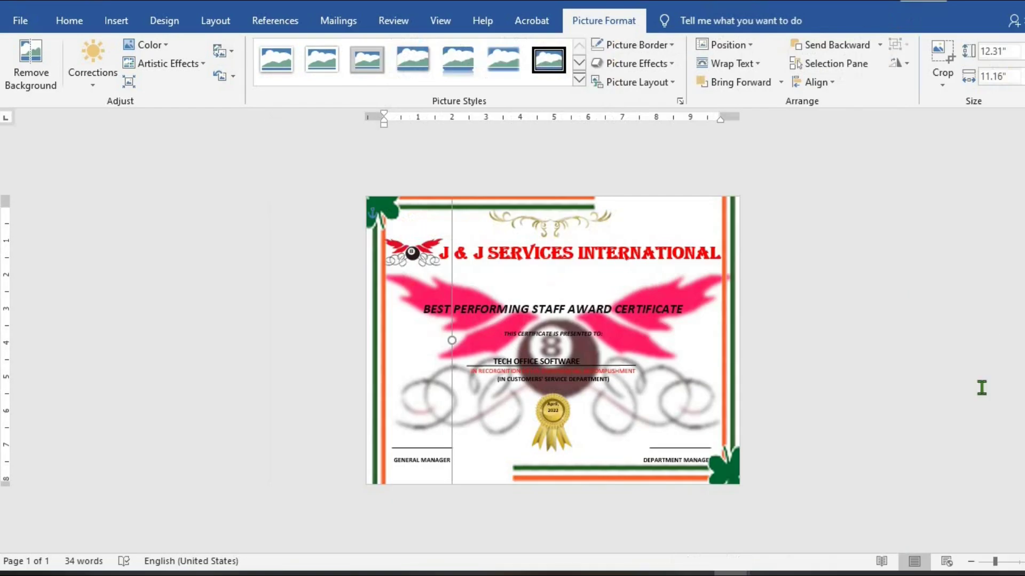
- Zoom in and nudge the bottom-right bracket slightly right to sit flush with the page edges
click(1002, 562)
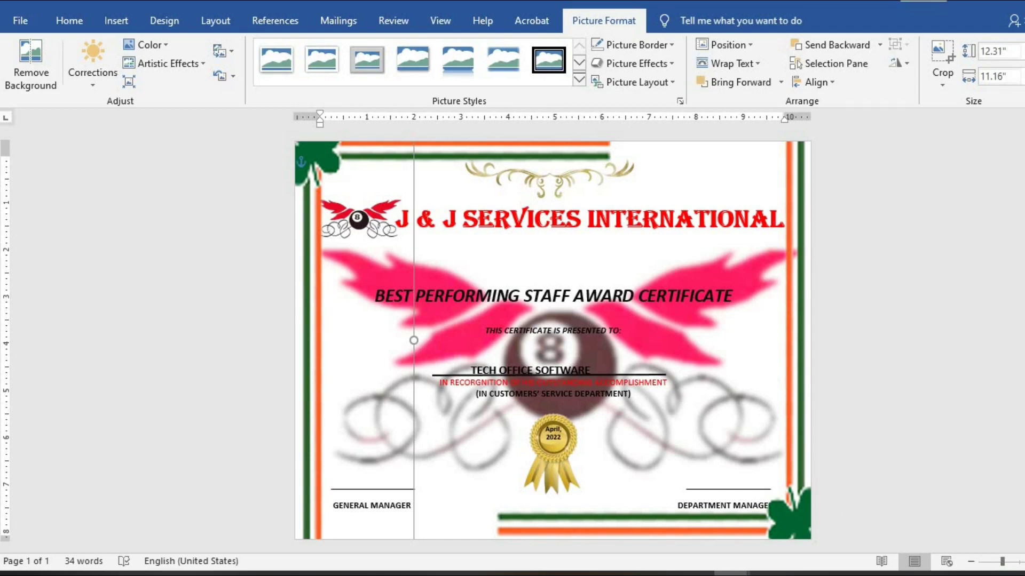
drag(802, 458, 805, 459)
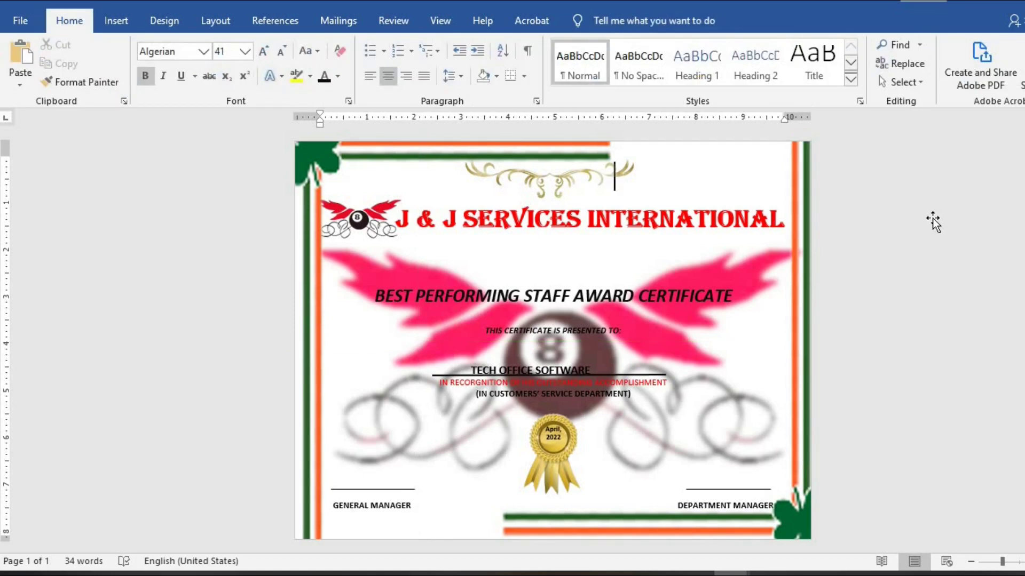